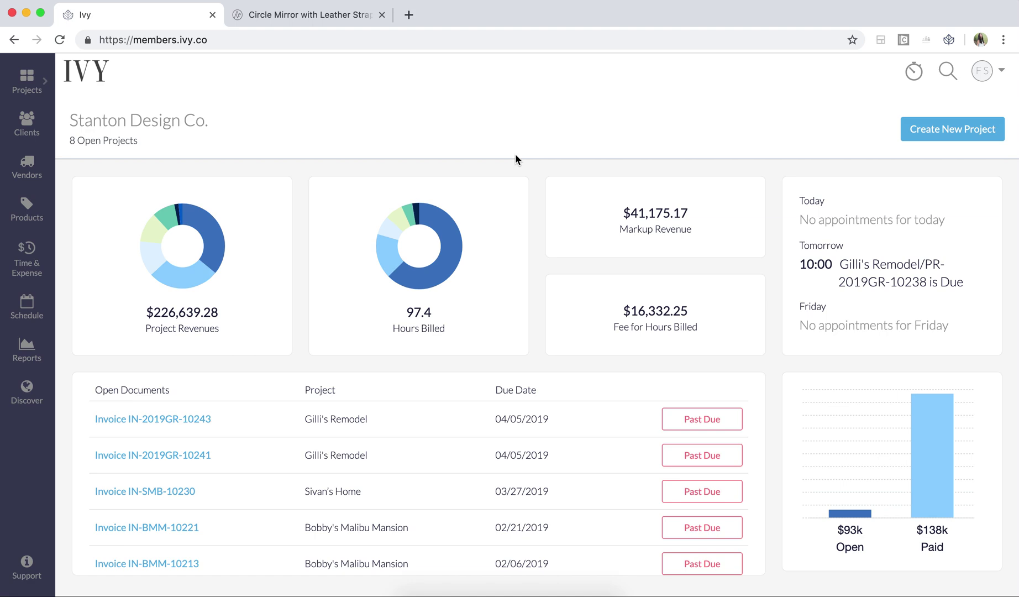
- Bring up The Citizenry's circle mirror page with an empty Ivy Clipper Add Product form
click(326, 18)
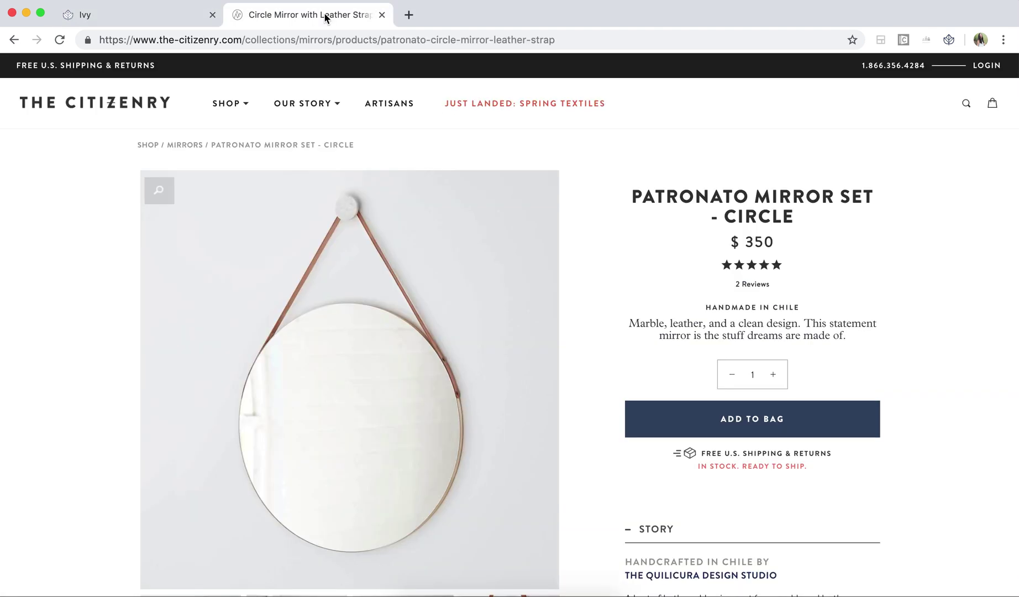
click(952, 42)
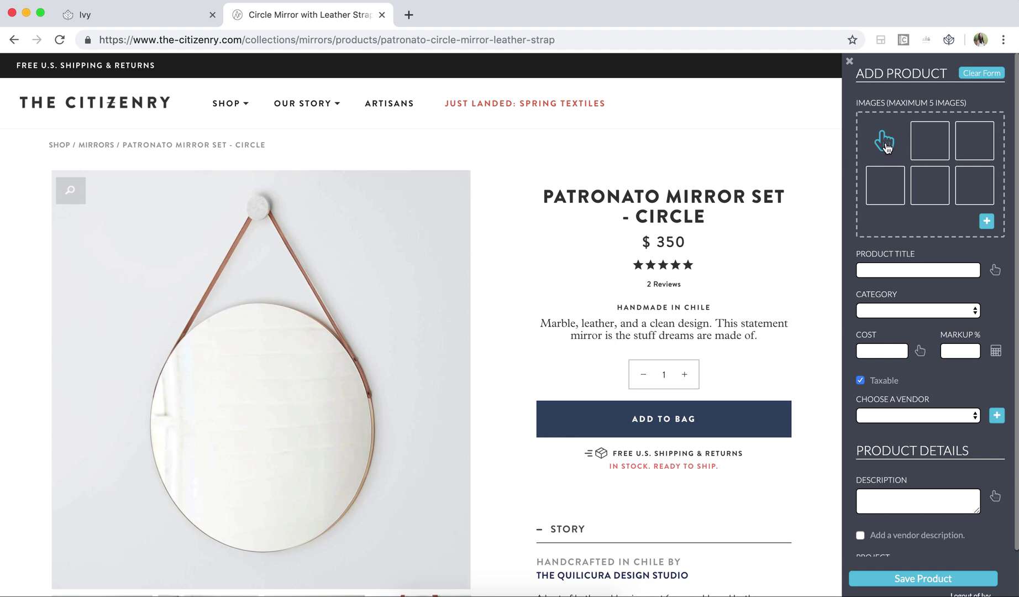
- Capture four mirror photos from the page, the main image as cover plus three thumbnails
click(885, 145)
click(366, 280)
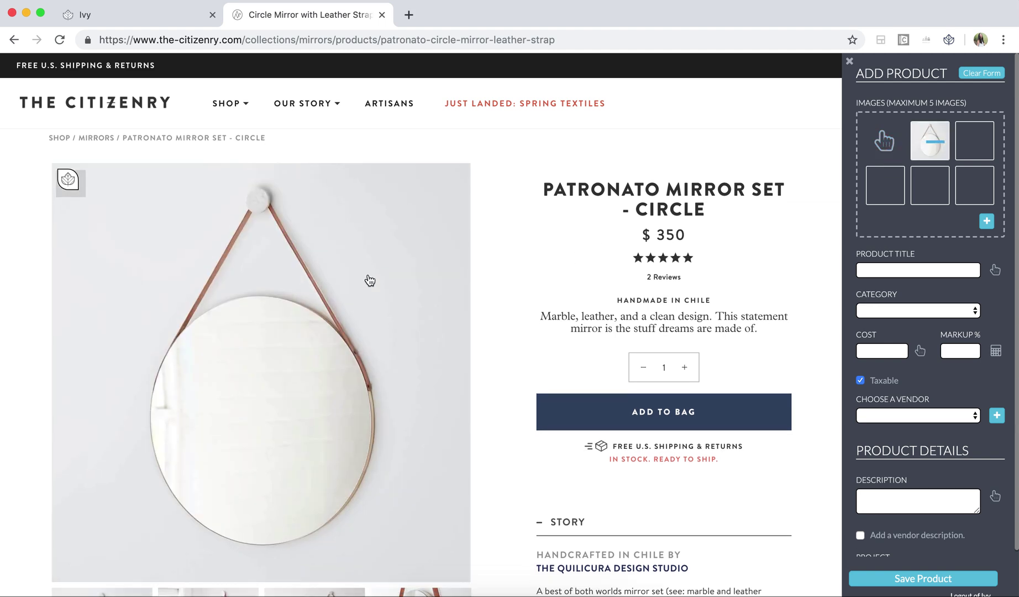
scroll(369, 280, down, 2)
scroll(368, 281, down, 1)
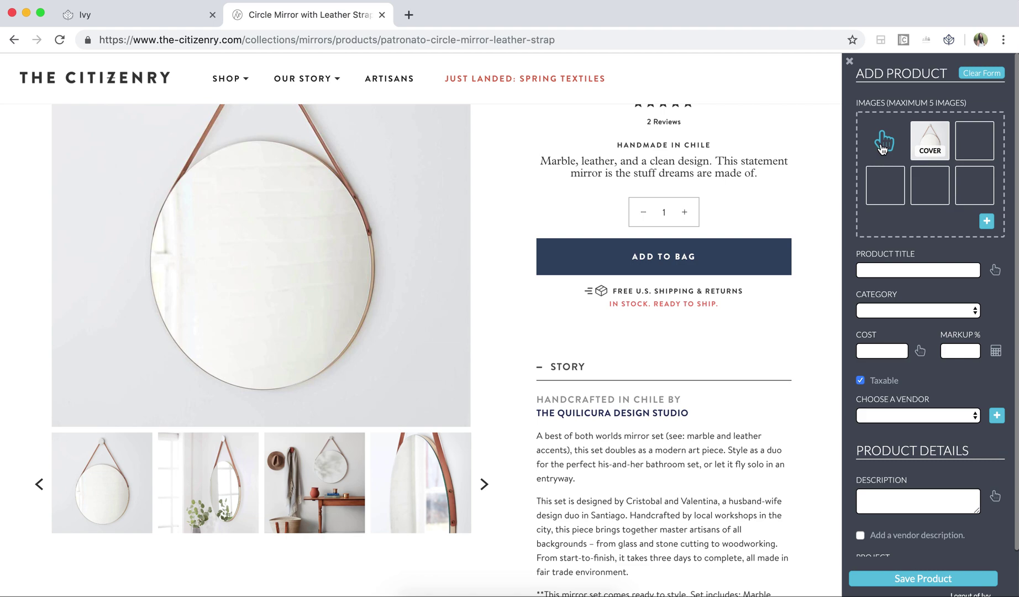
click(884, 145)
click(212, 464)
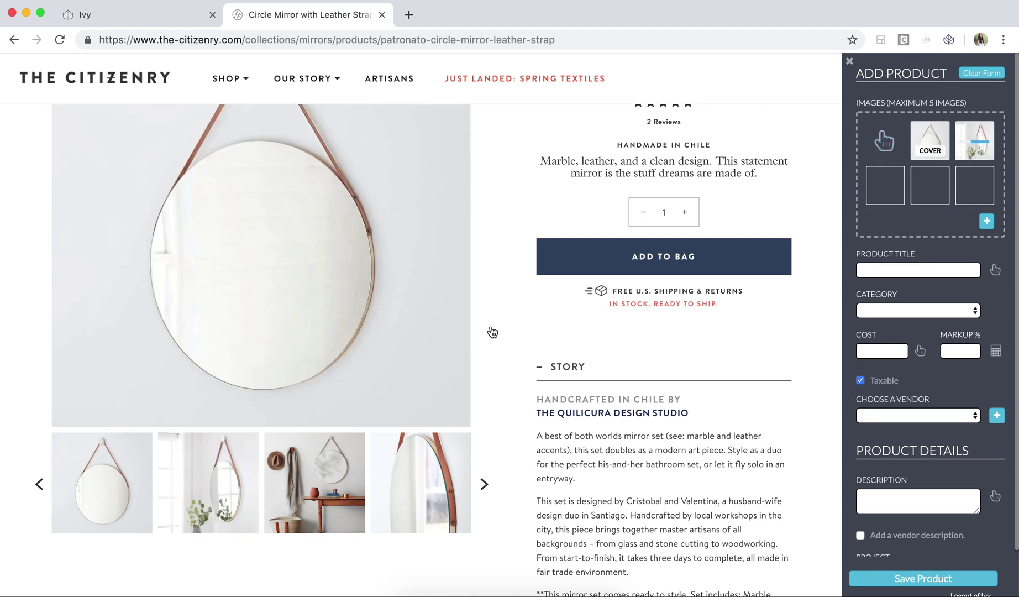
click(885, 141)
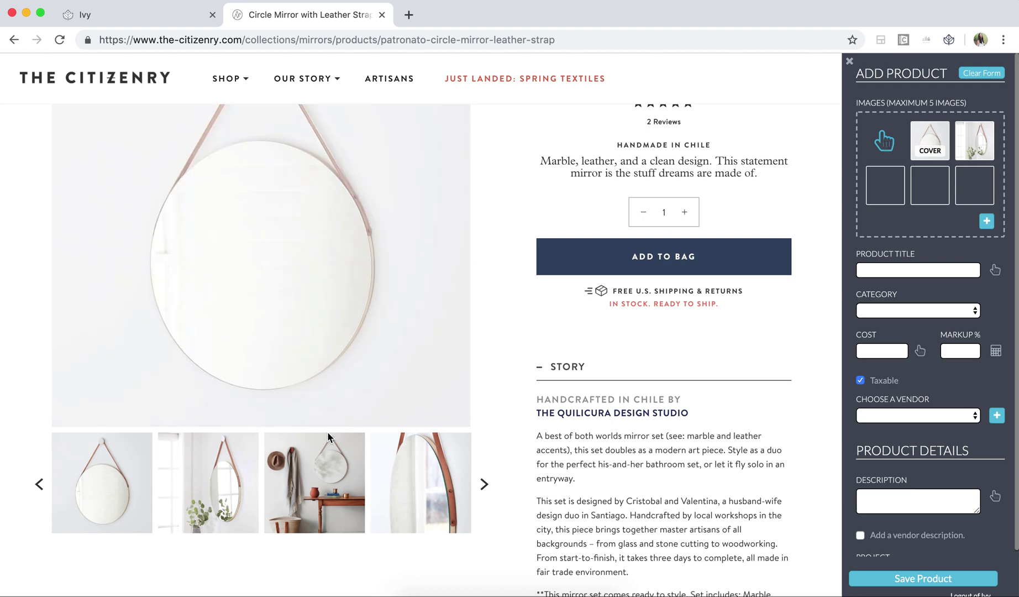
click(329, 436)
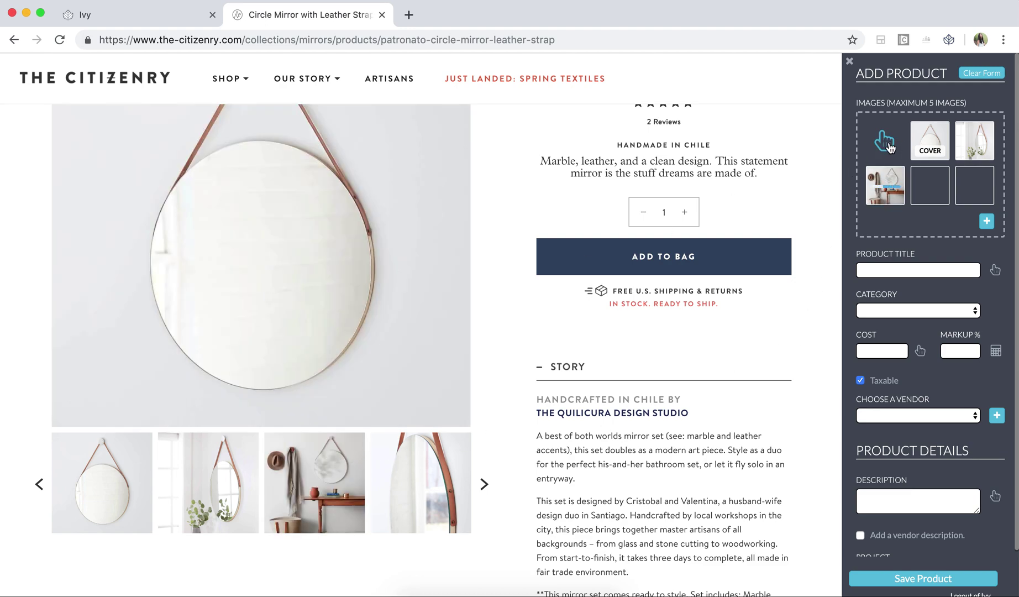
click(402, 519)
scroll(560, 395, up, 2)
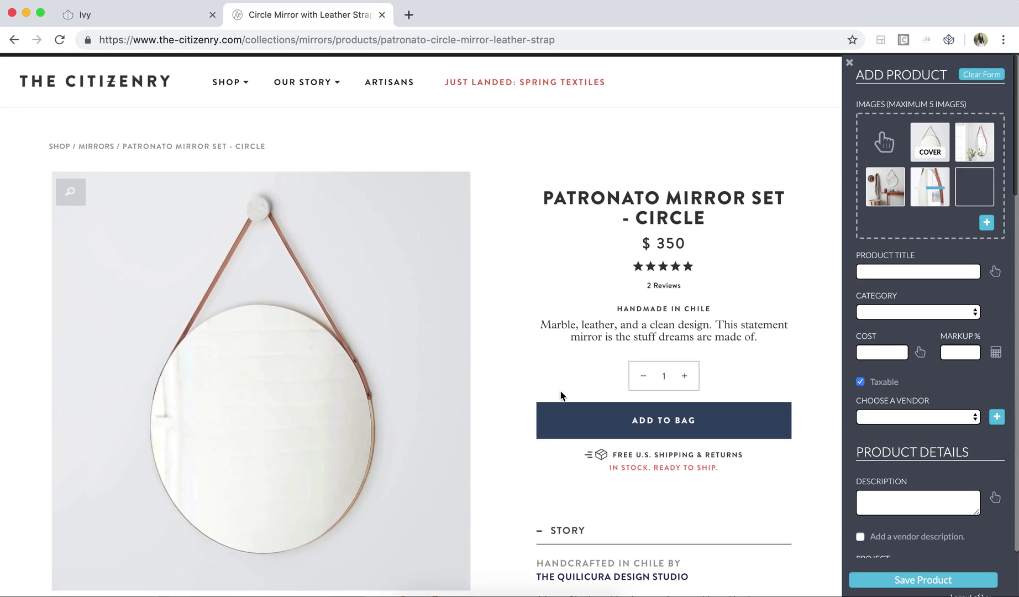
- Take the title Patronato Mirror Set - Circle from the heading and set category Wall
click(994, 274)
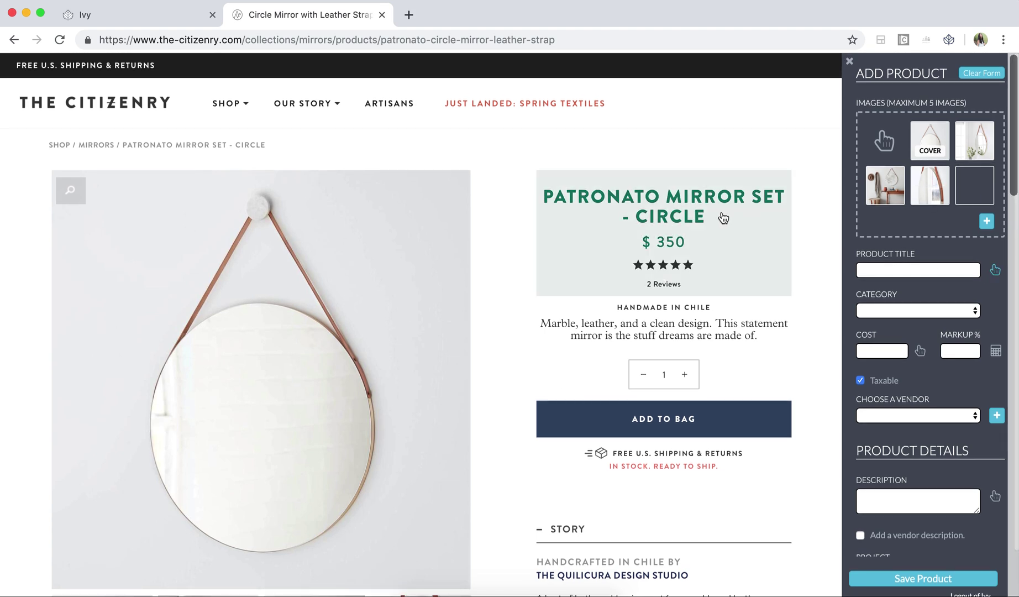
click(689, 205)
click(902, 310)
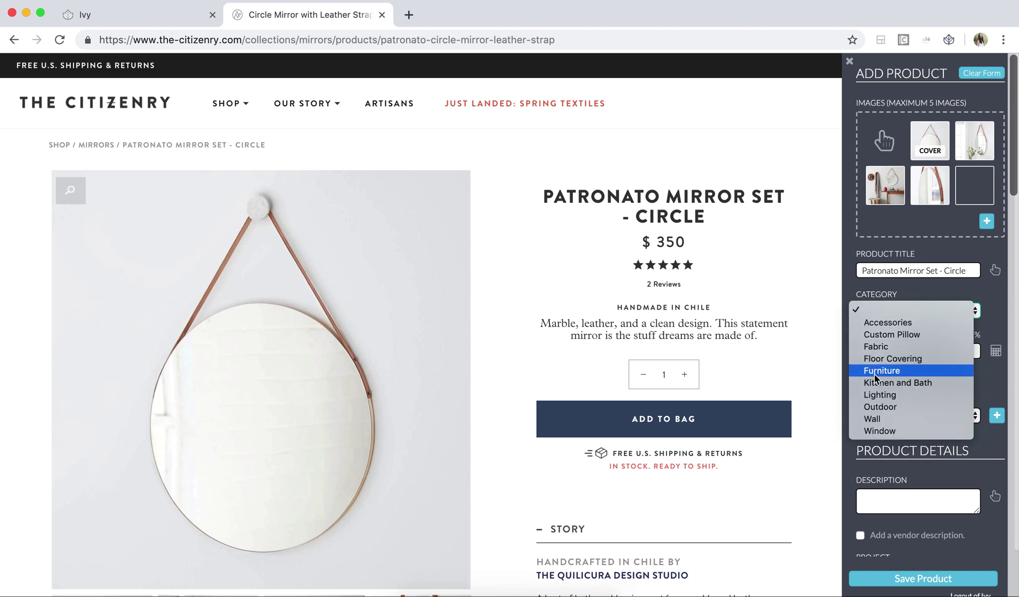
click(874, 420)
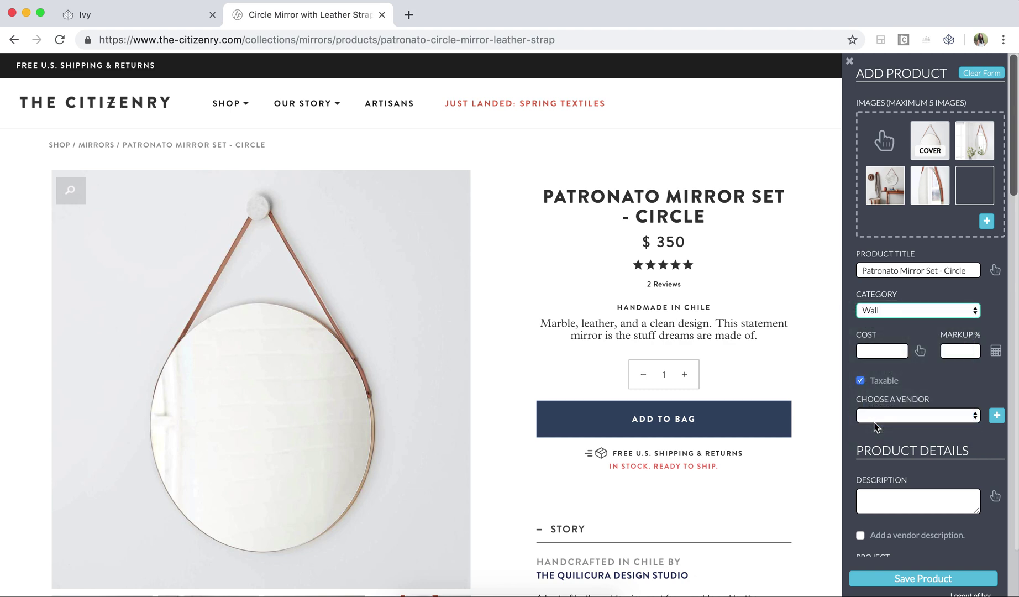
- Set cost 350 from the page price and markup 42.8571% from a 500 target price
click(920, 355)
click(663, 242)
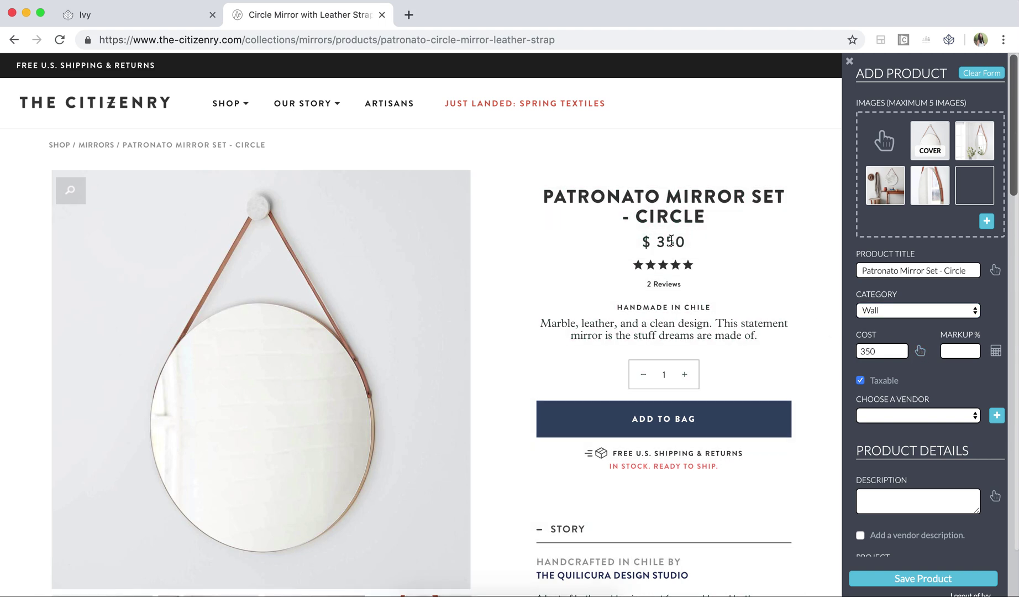
click(961, 352)
text(45)
key(BackSpace)
key(BackSpace)
click(996, 351)
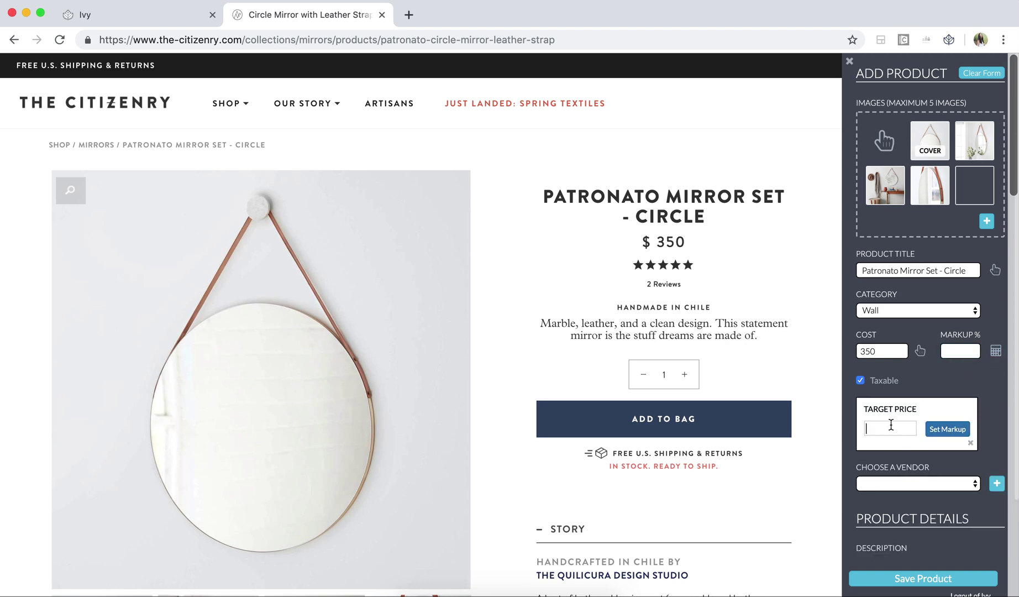
text(500)
click(947, 430)
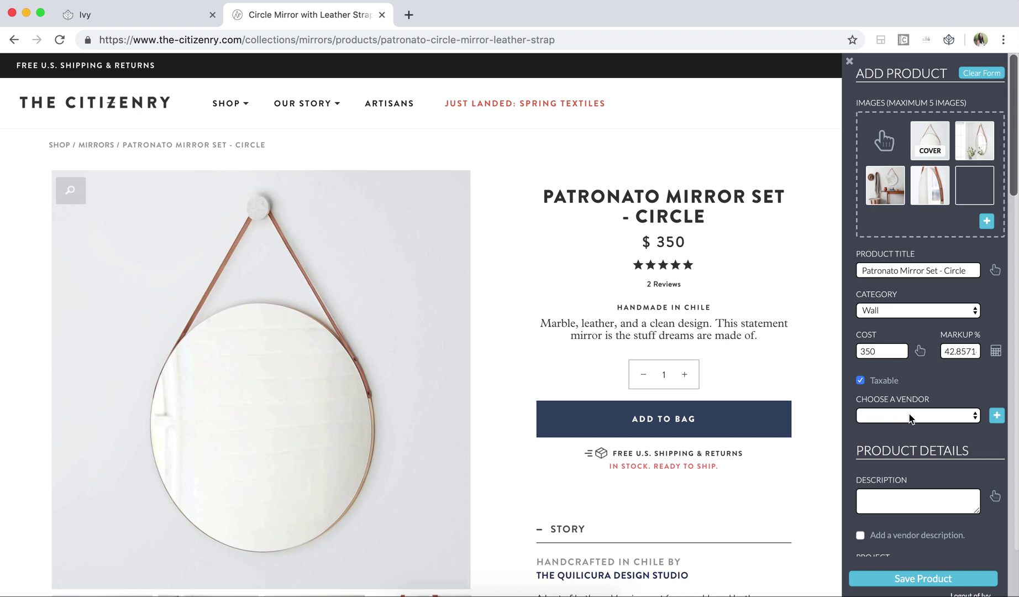
- Set the vendor to The Citizenry and take the description from the story paragraph
click(911, 417)
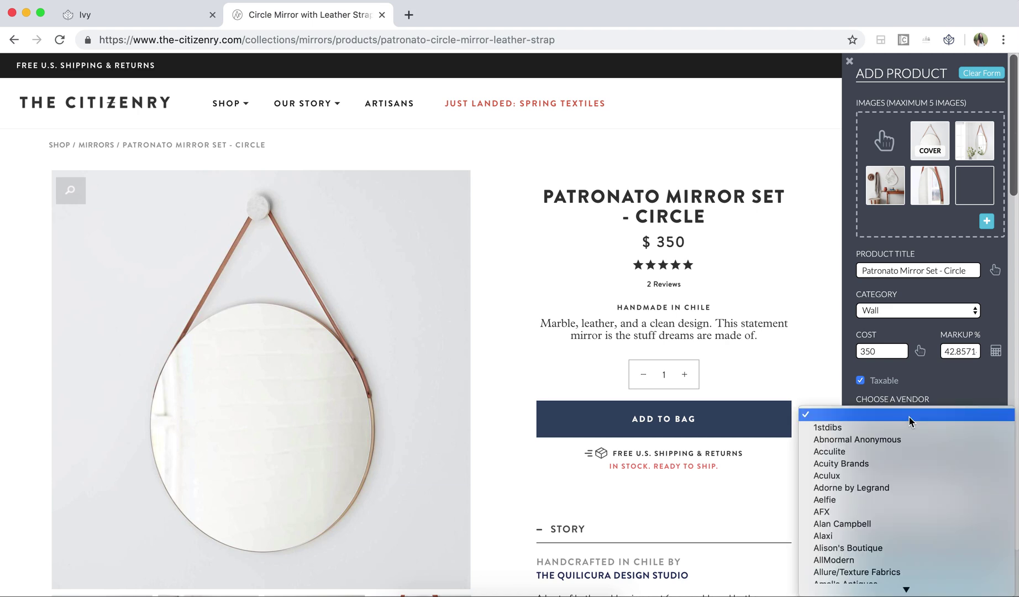
text(the c)
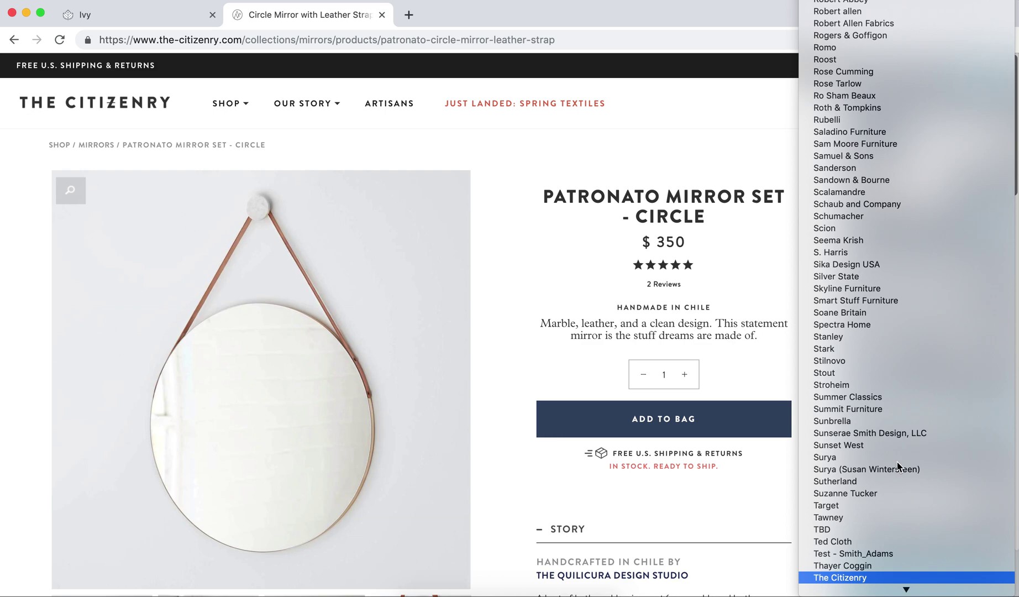
key(Return)
scroll(891, 402, down, 1)
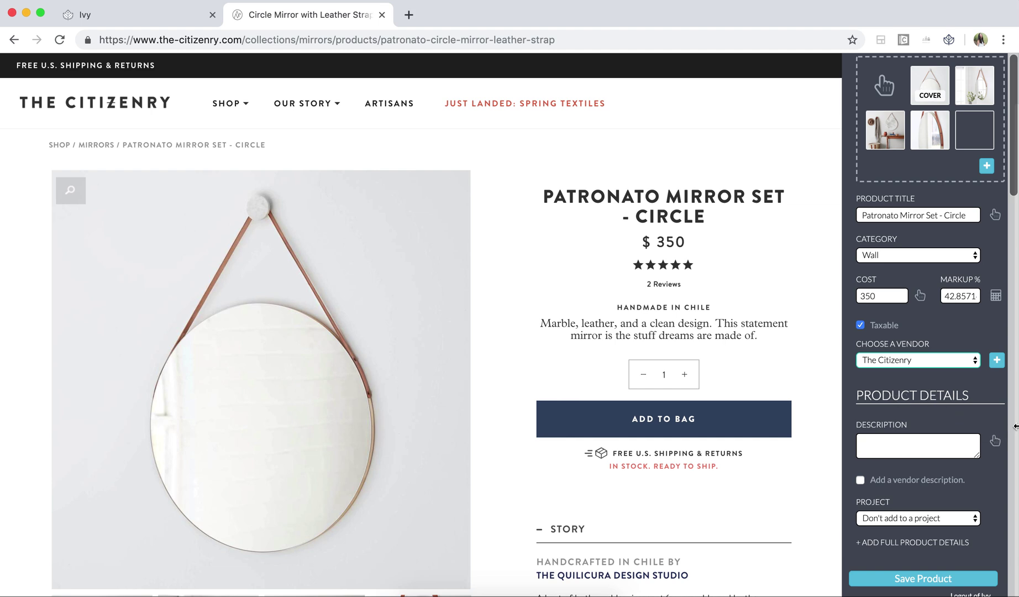
scroll(772, 420, down, 3)
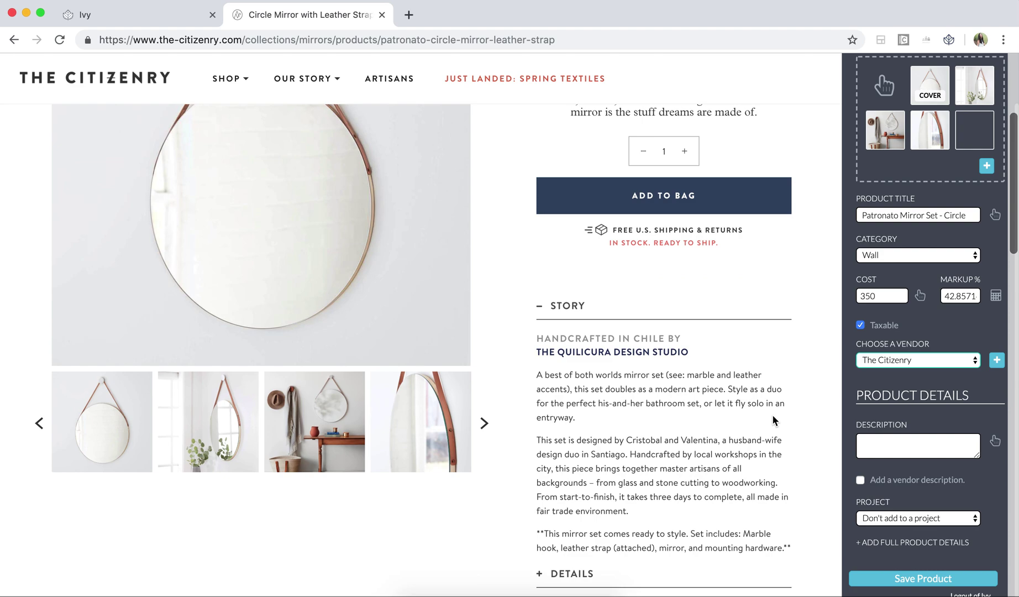
scroll(772, 420, down, 1)
click(996, 442)
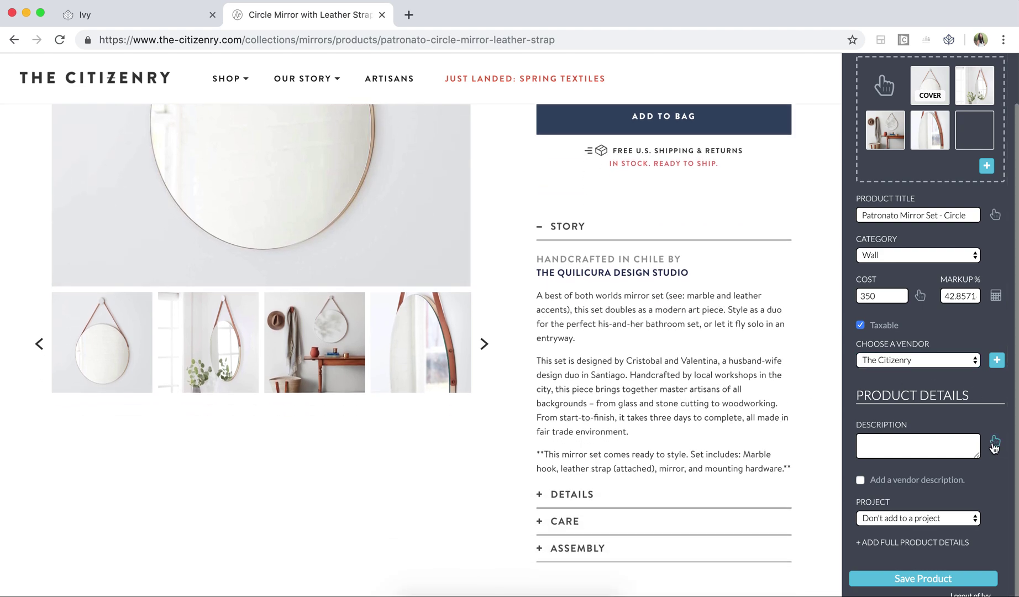
click(633, 309)
scroll(869, 418, down, 2)
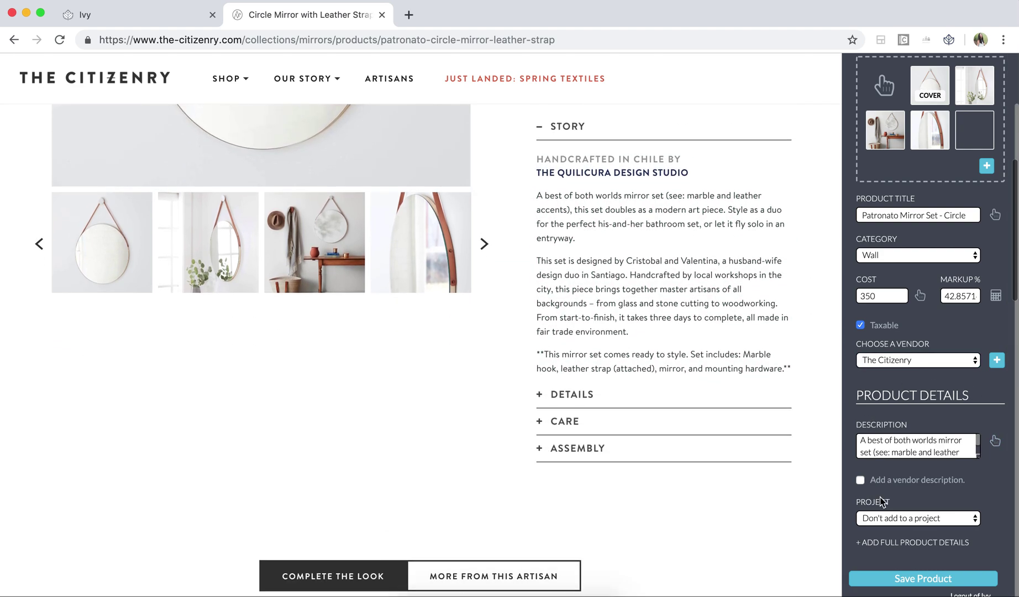
- Assign the product to Bobby's Malibu Mansion and reveal the full product details
click(881, 522)
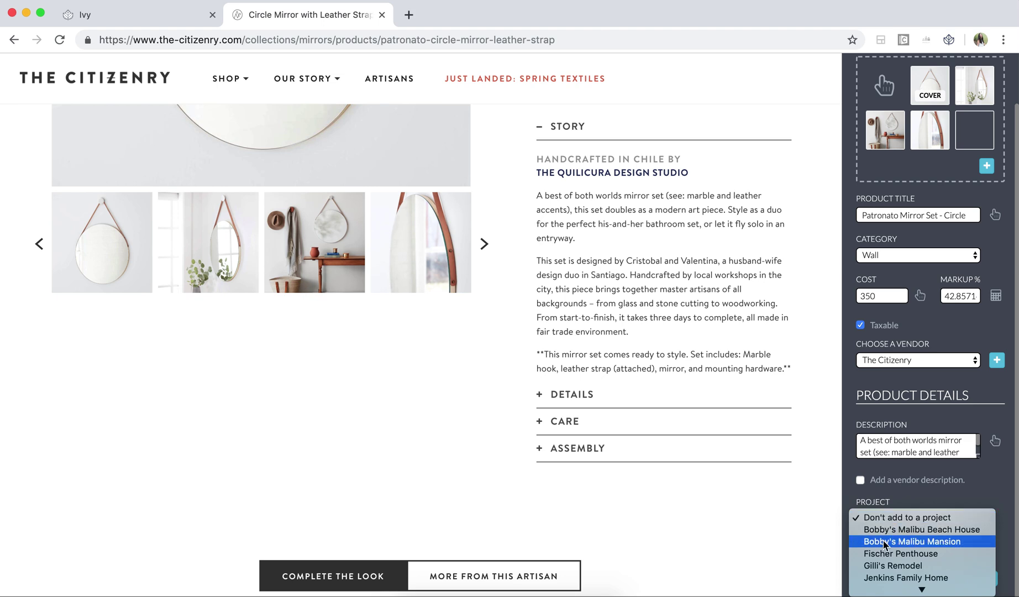
click(886, 544)
scroll(896, 452, down, 3)
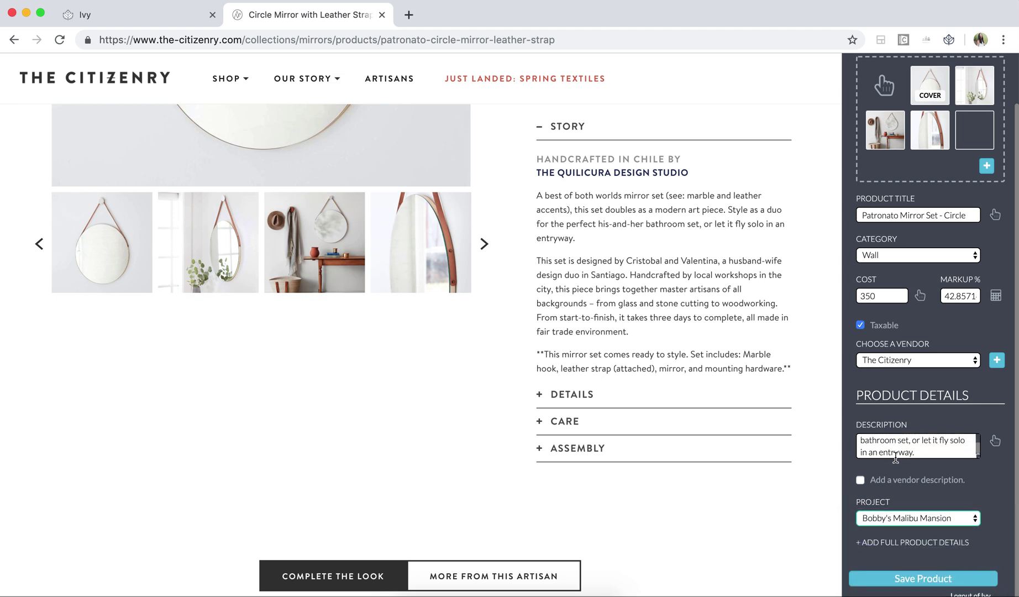
click(885, 545)
scroll(885, 544, down, 5)
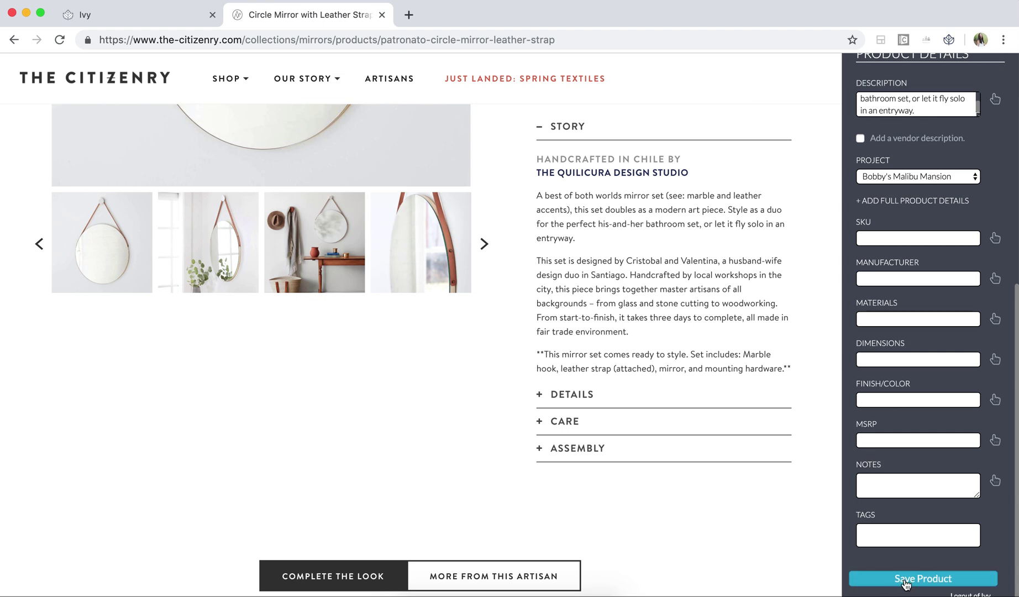
- Save Patronato Mirror Set - Circle, dismiss the confirmation, and return to the Ivy dashboard
click(905, 584)
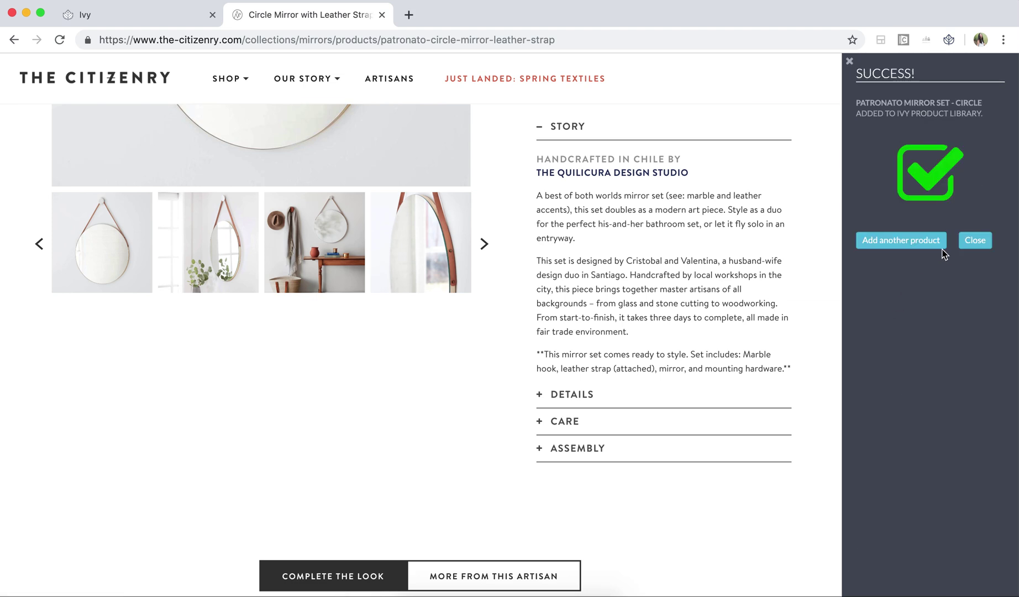
click(973, 240)
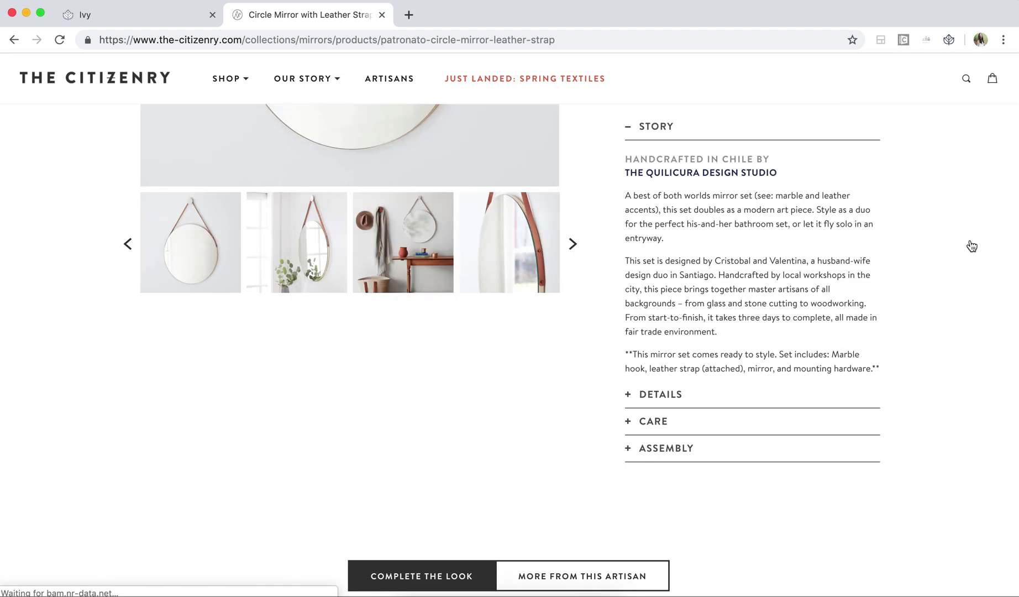
click(146, 19)
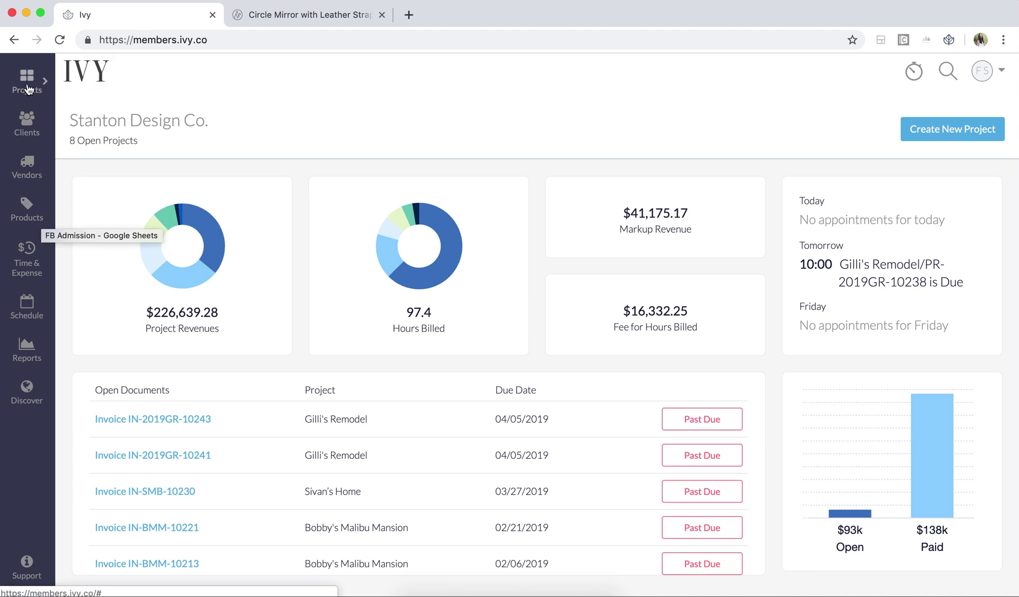
- Open Bobby's Malibu Mansion from the projects list and view its Proposals
click(28, 89)
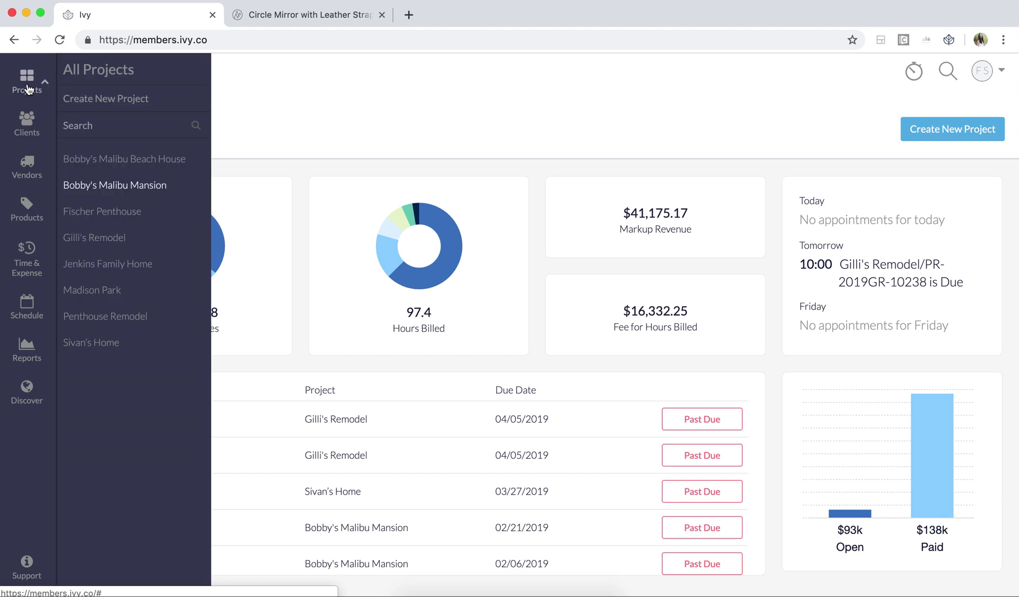
click(109, 186)
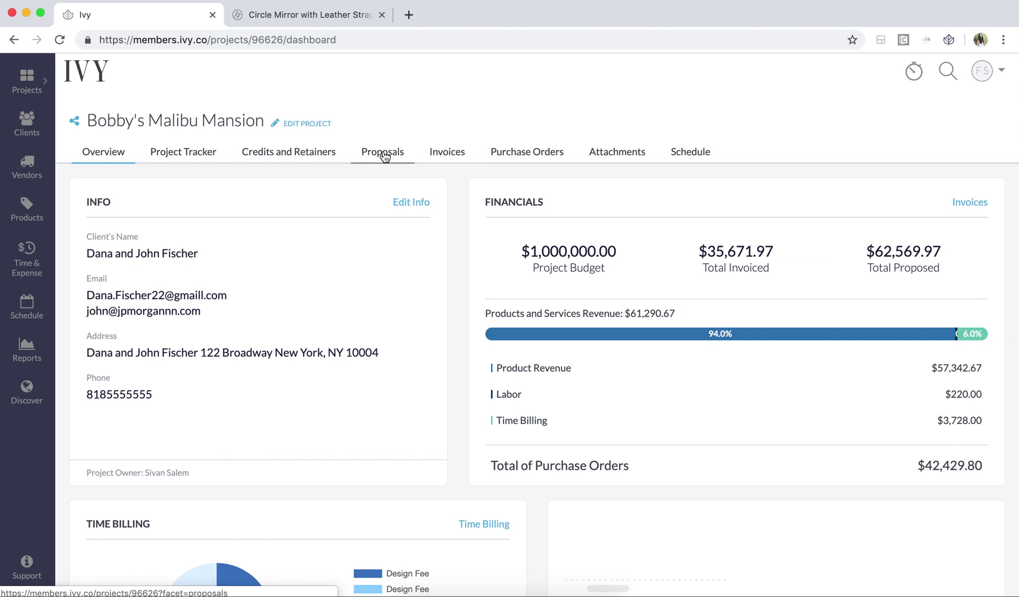
scroll(383, 156, down, 1)
scroll(383, 156, down, 1)
scroll(383, 156, up, 1)
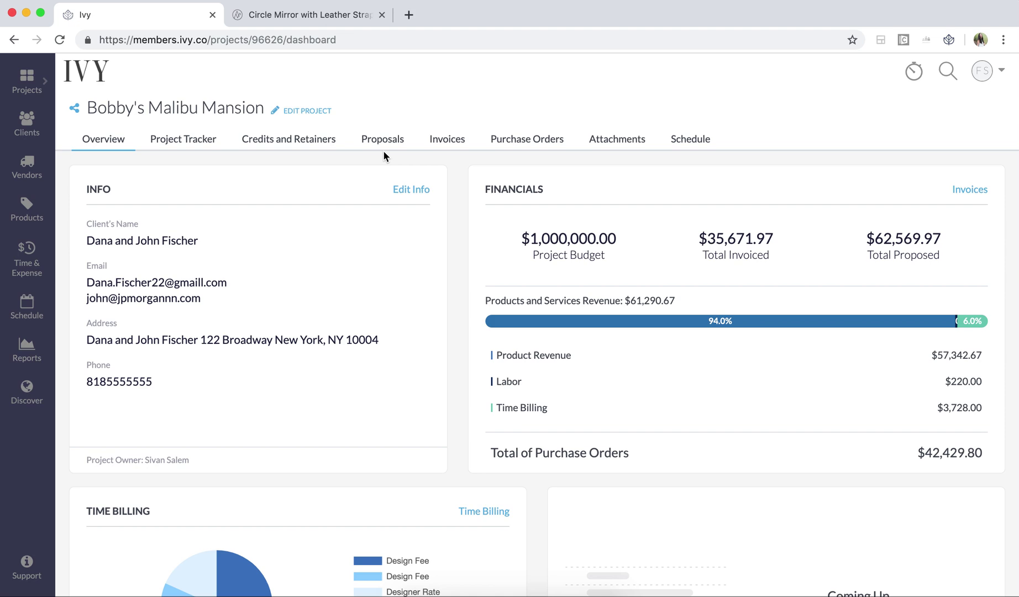
click(382, 144)
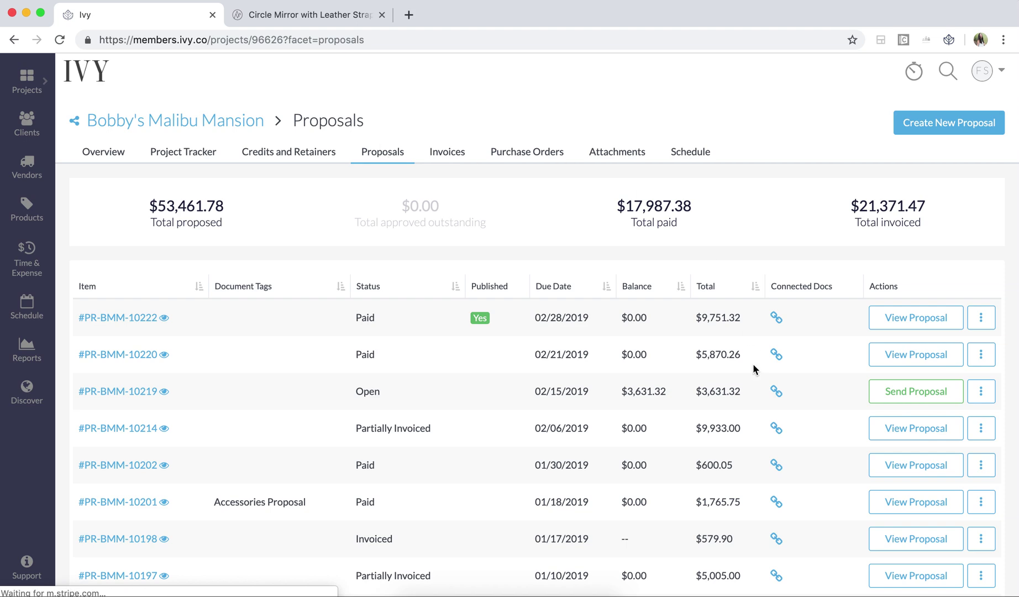
- Create a new proposal and add the Patronato mirror from the project's products
click(920, 123)
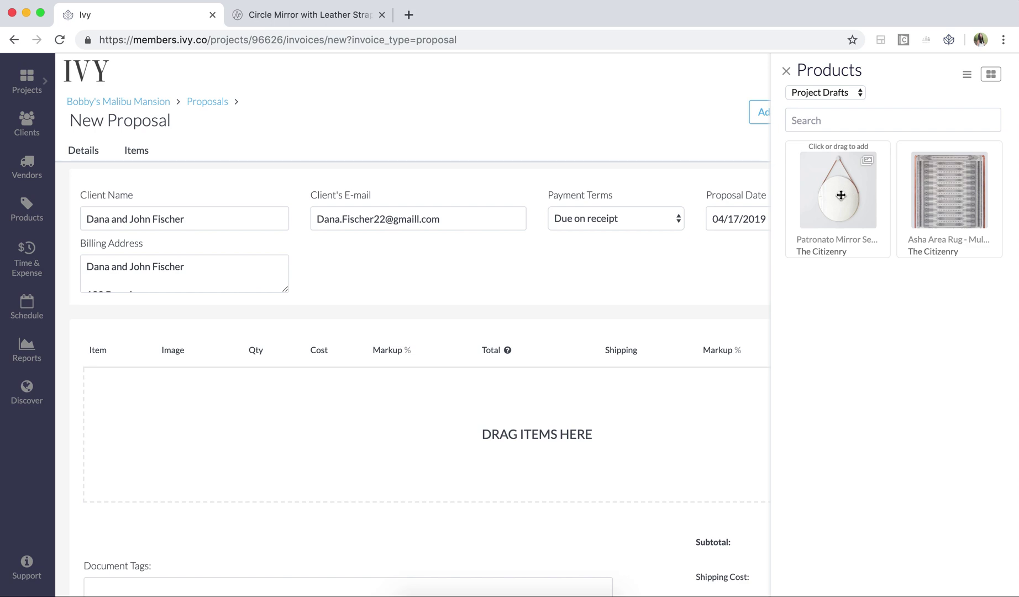
click(841, 195)
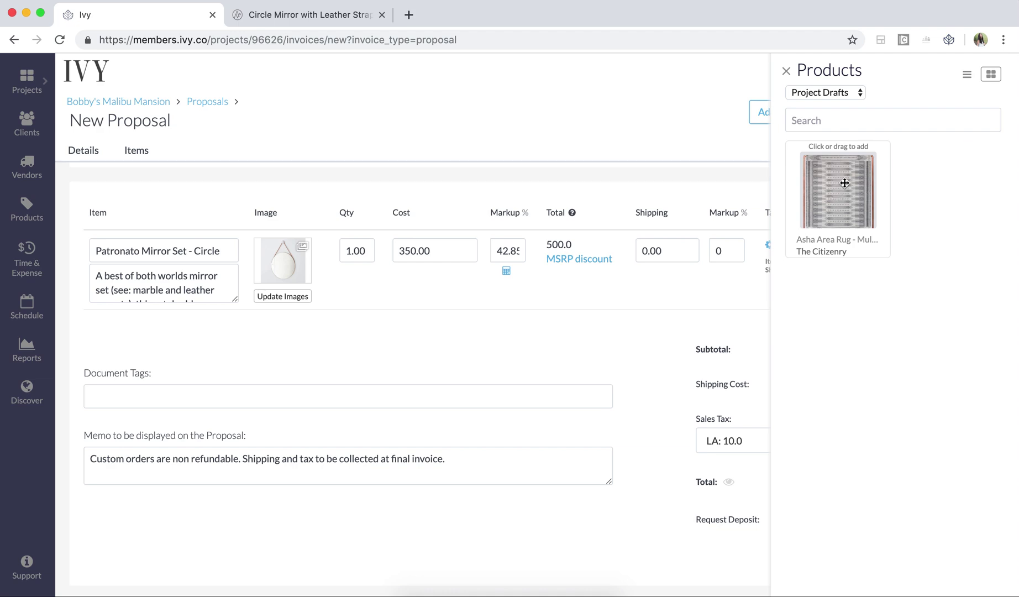
click(834, 92)
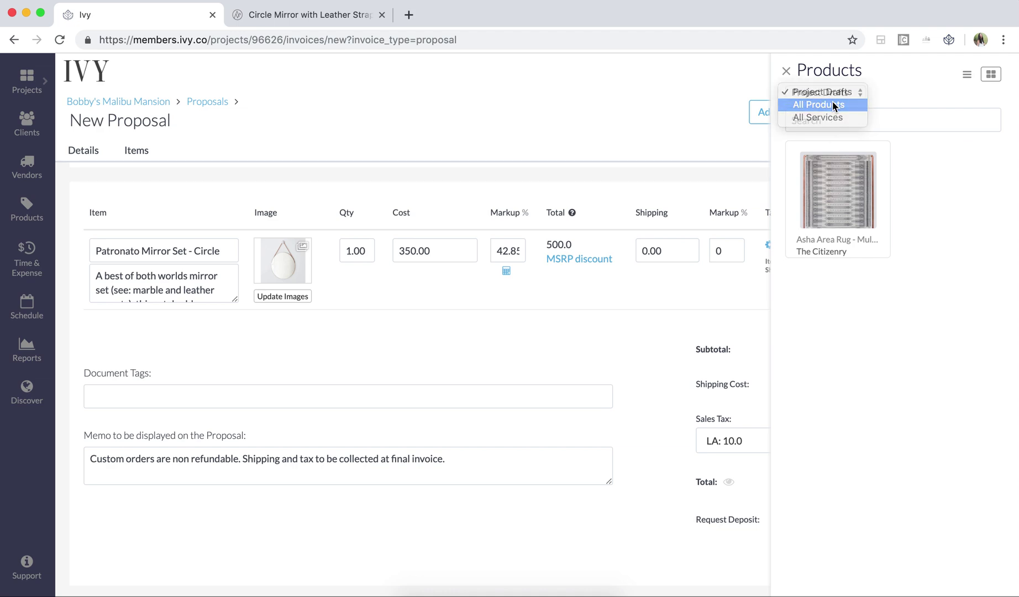
click(831, 101)
scroll(844, 207, down, 5)
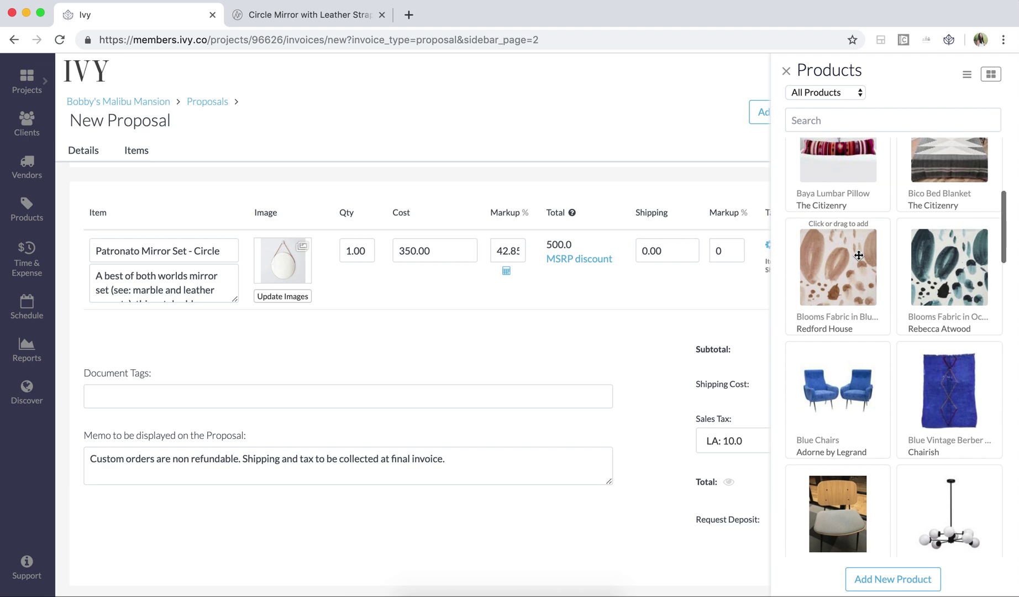
scroll(858, 255, down, 3)
scroll(859, 255, down, 1)
scroll(859, 255, down, 2)
scroll(858, 256, down, 2)
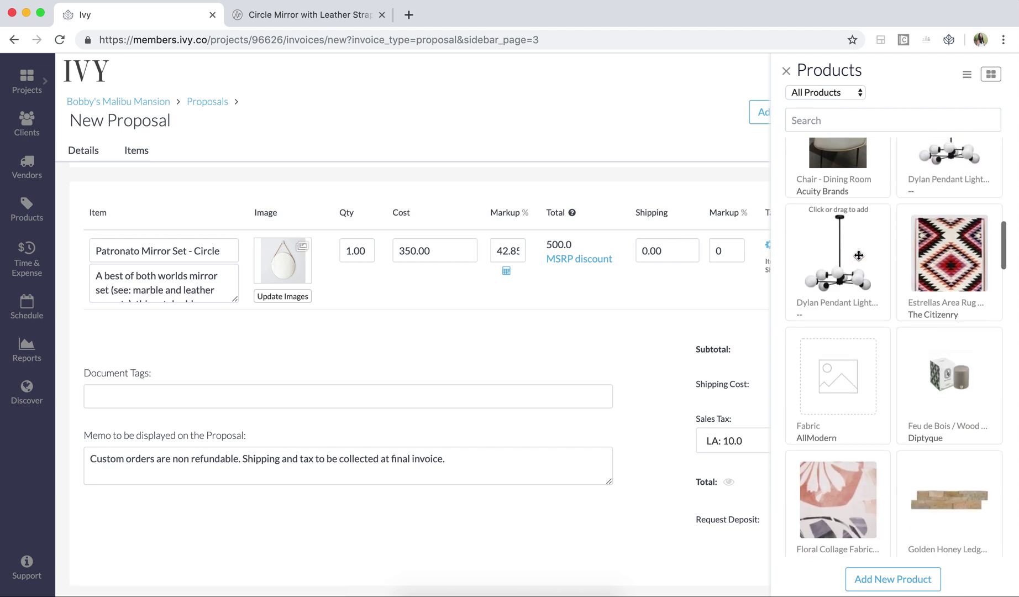
scroll(858, 255, down, 2)
scroll(858, 255, down, 2)
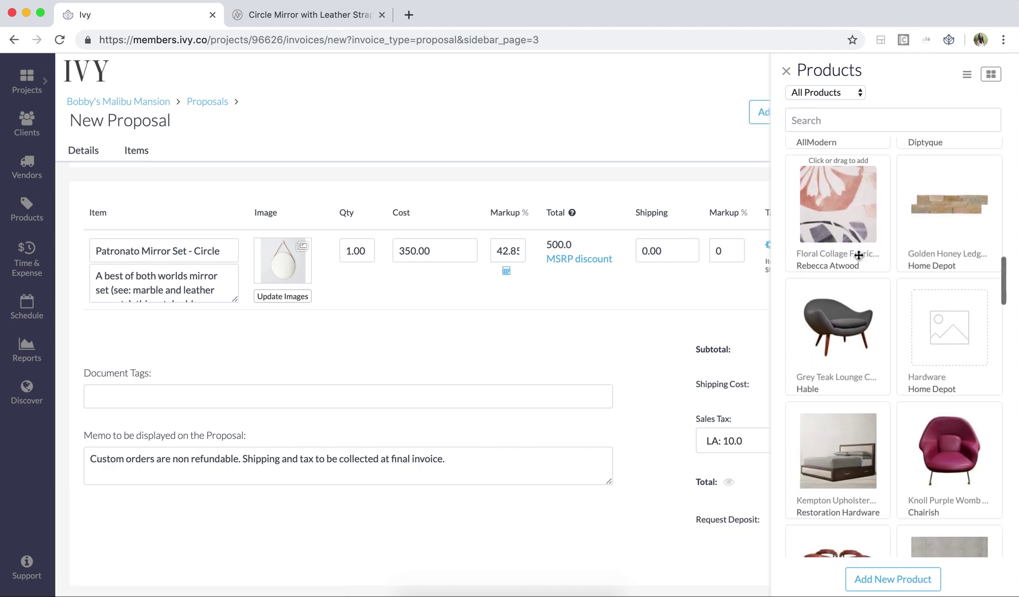
scroll(858, 255, down, 2)
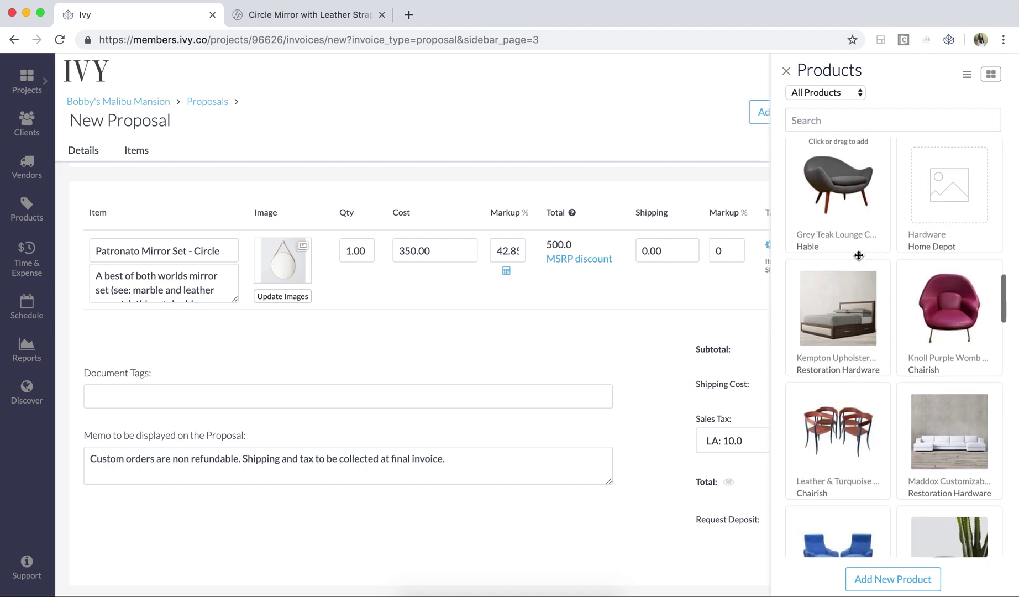
- Add the Grey Teak Lounge Chair, Maddox sectional and Installation service to the proposal
click(842, 197)
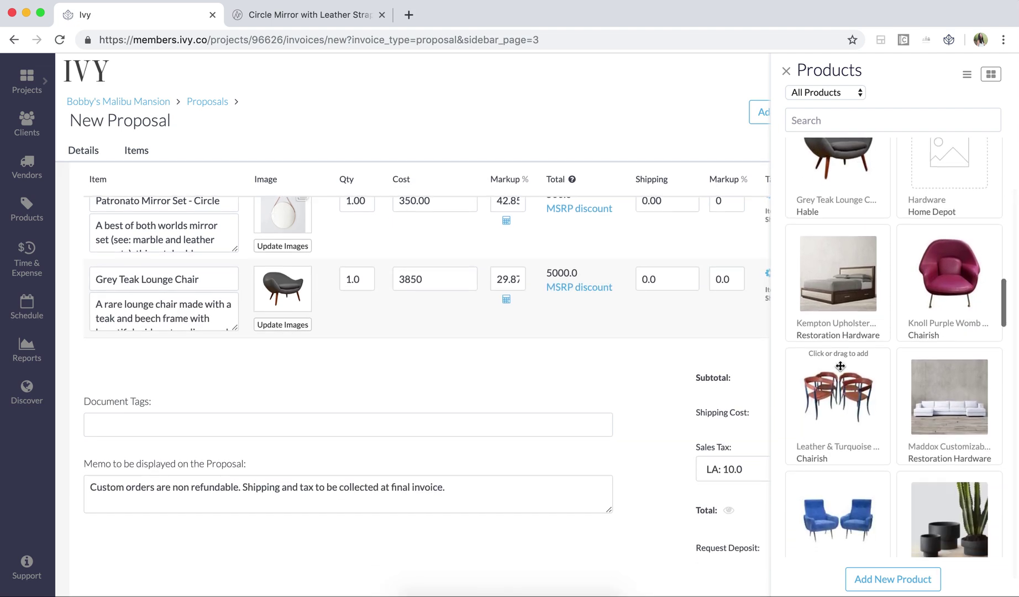
scroll(840, 365, down, 2)
click(949, 299)
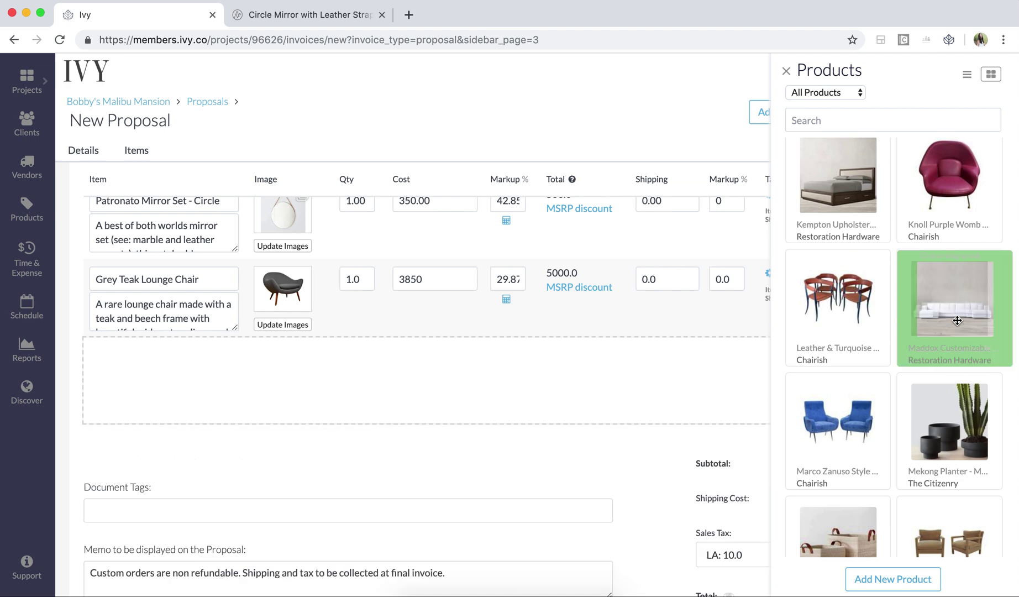
click(828, 92)
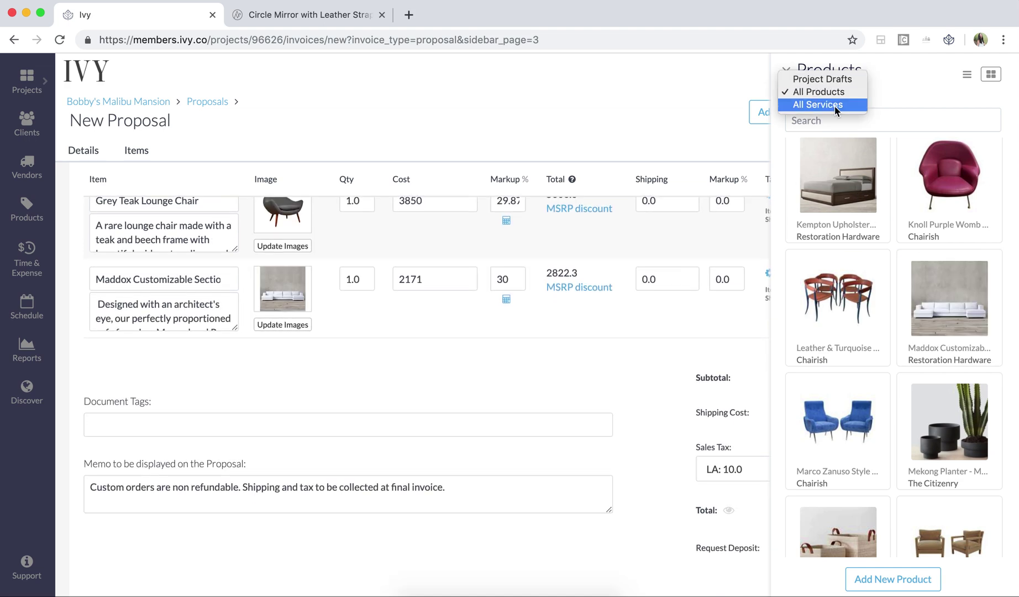
click(818, 105)
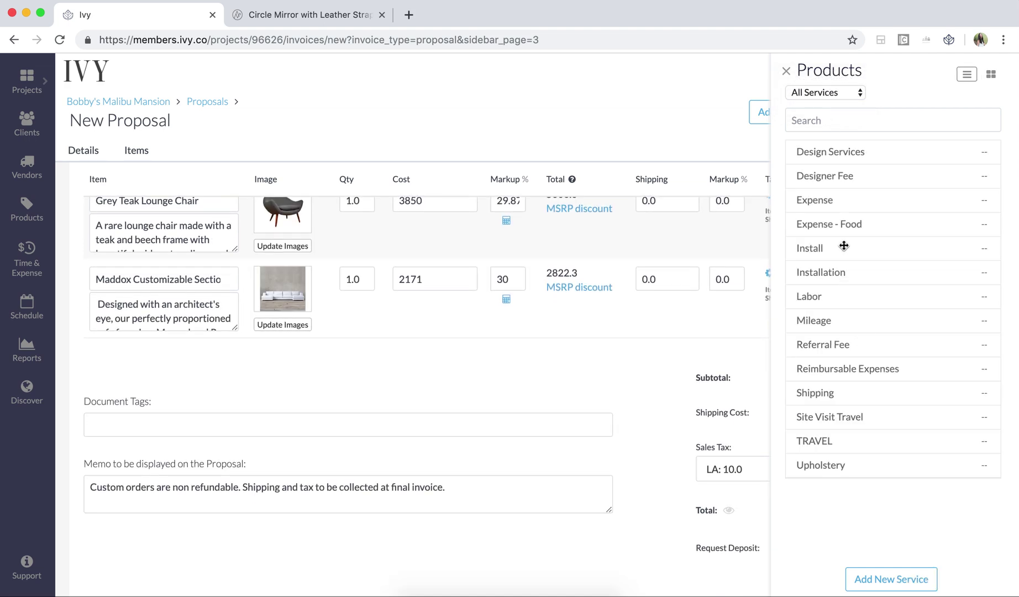
click(829, 274)
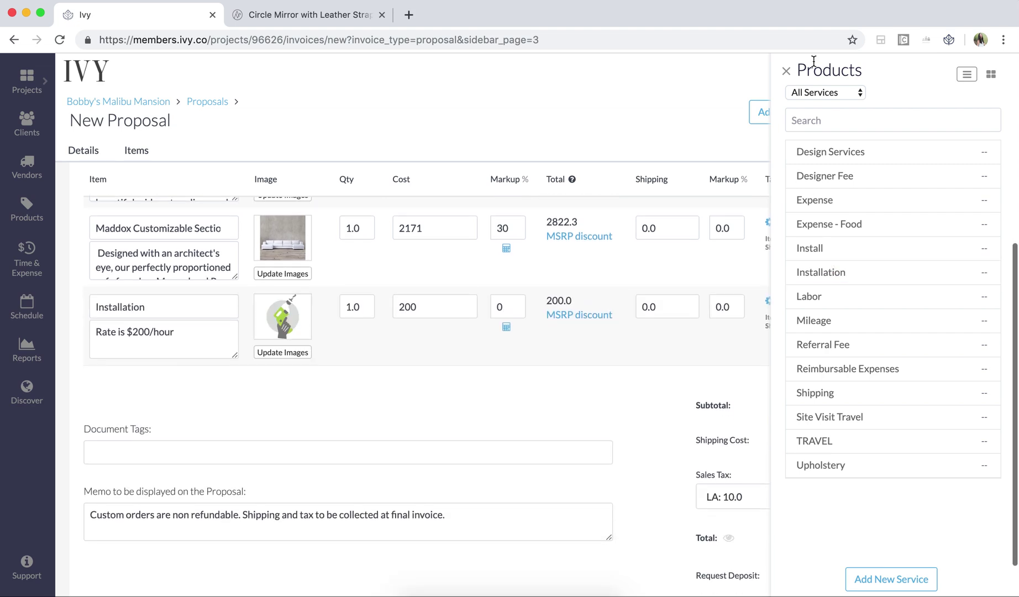
- Enlarge the mirror's description box and set the mirror's shipping to 50
click(786, 71)
scroll(567, 384, up, 3)
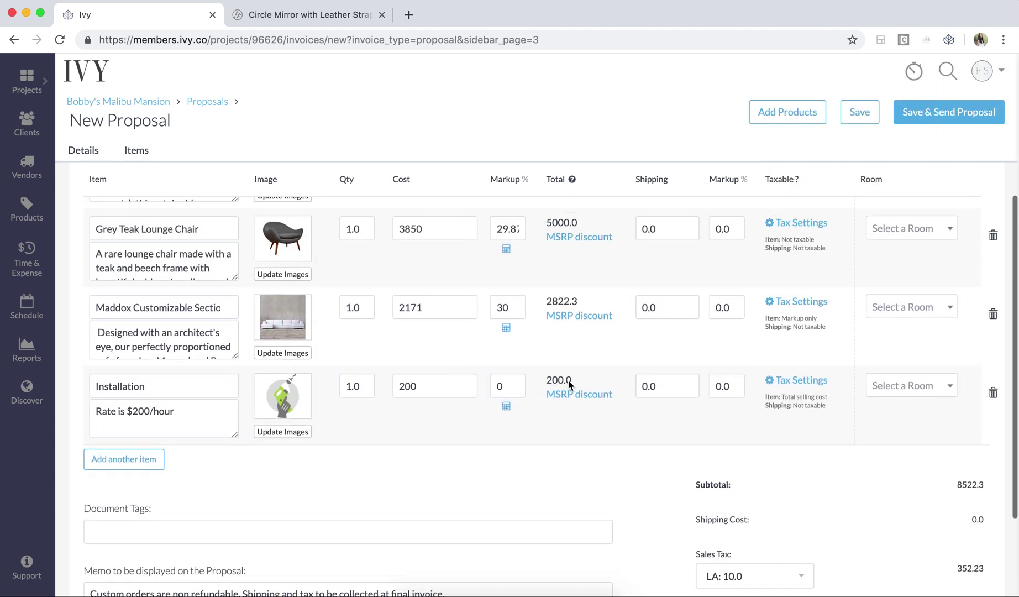
scroll(568, 385, up, 2)
scroll(568, 384, up, 2)
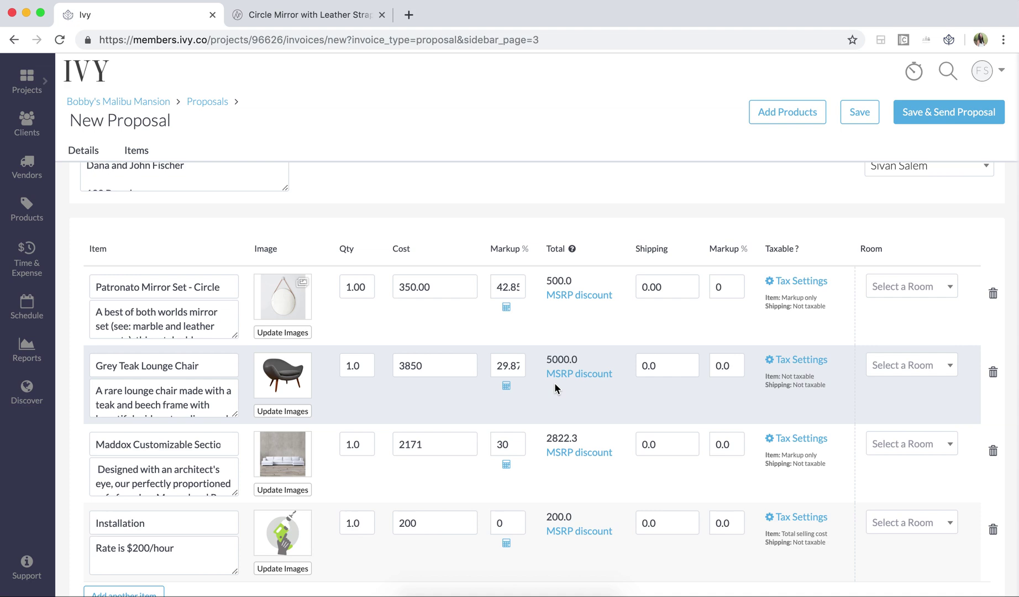
mouse_move(163, 321)
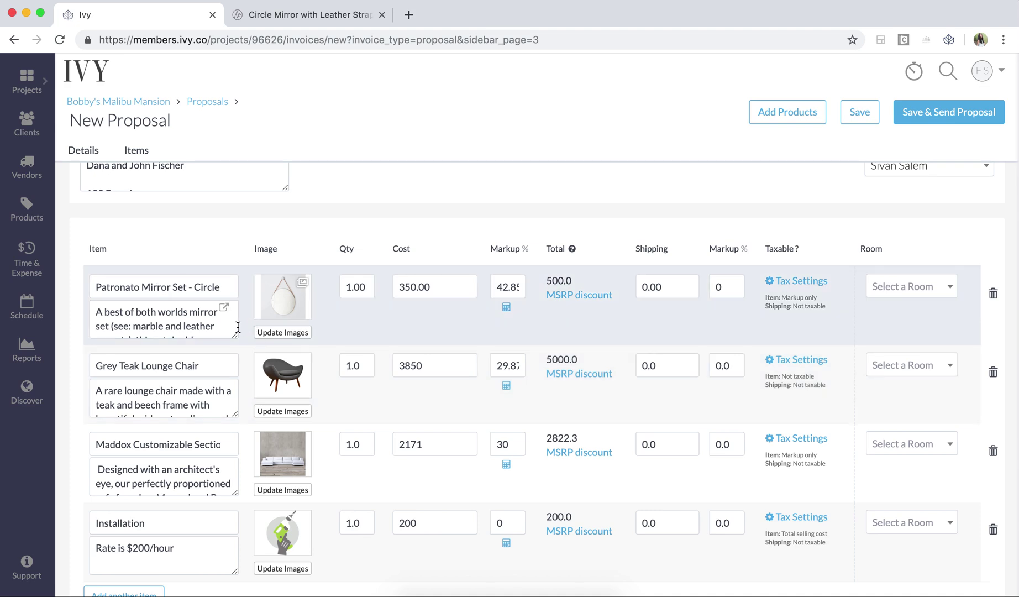
drag(235, 333, 236, 425)
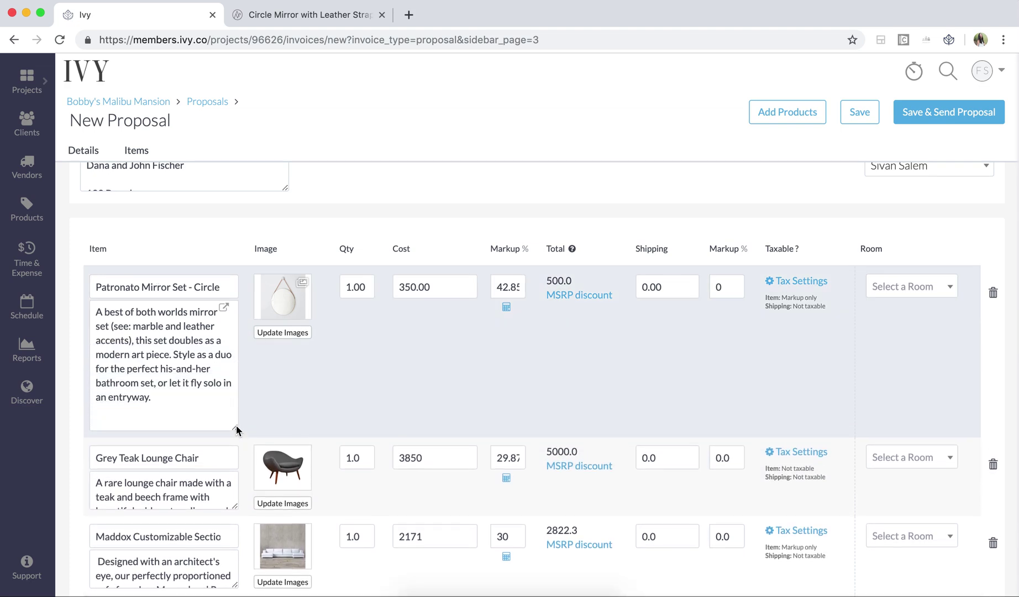
click(213, 286)
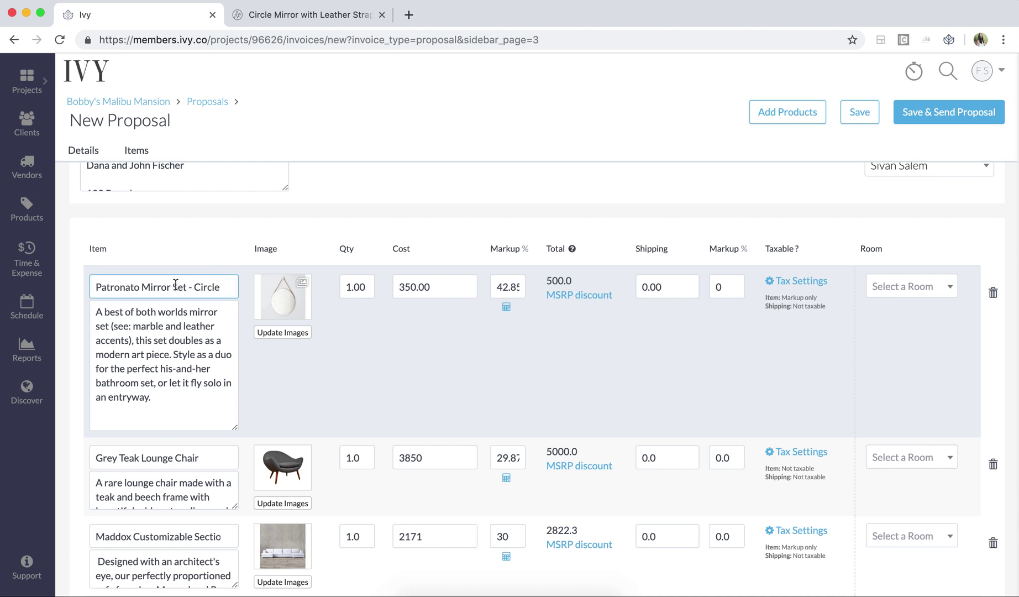
click(417, 287)
click(506, 288)
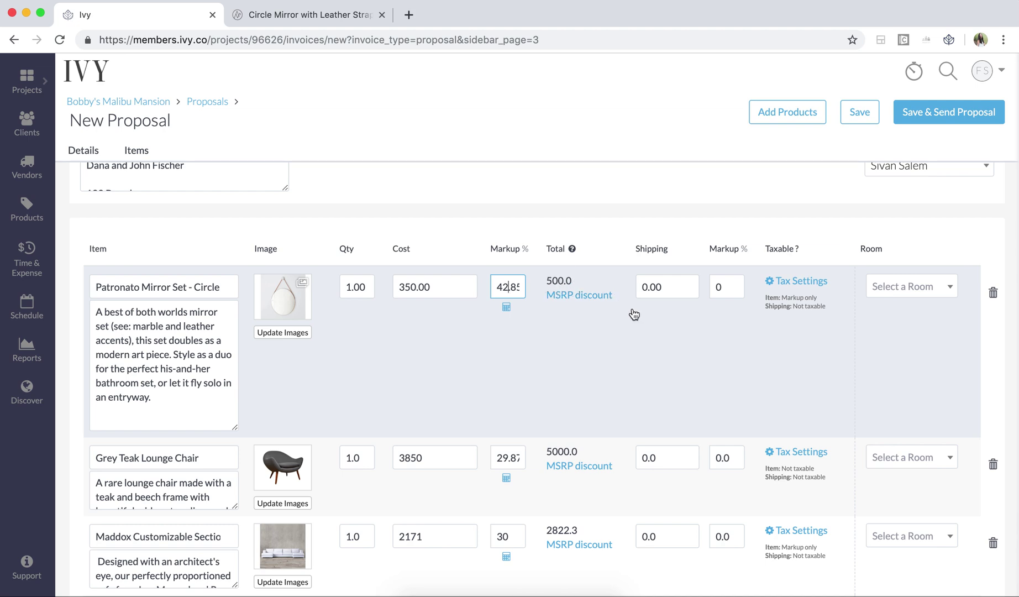
click(686, 291)
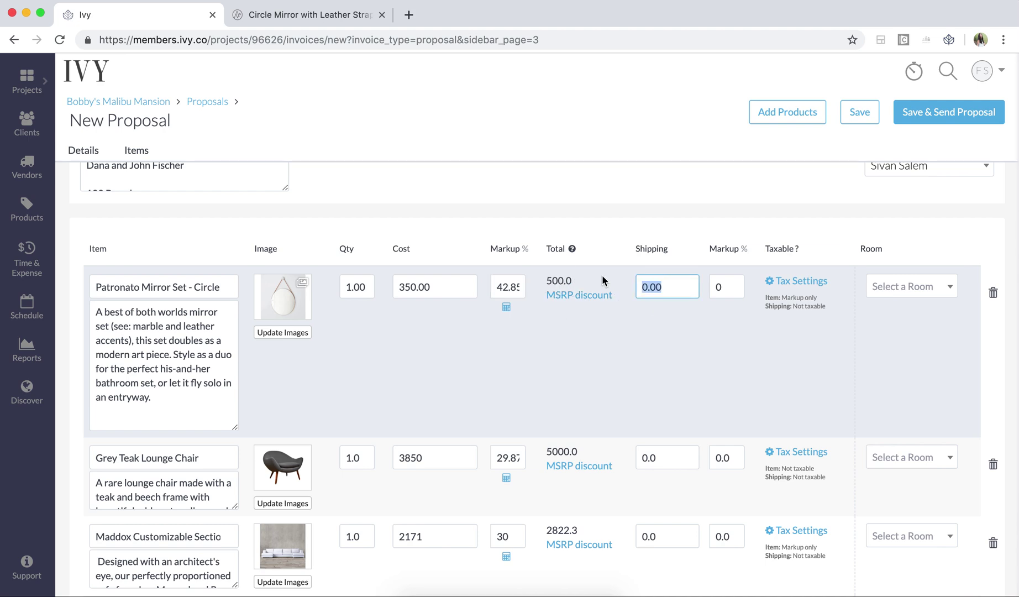
text(50)
click(720, 285)
- Assign the mirror, lounge chair, Maddox sectional and Installation to the Living Room
click(891, 287)
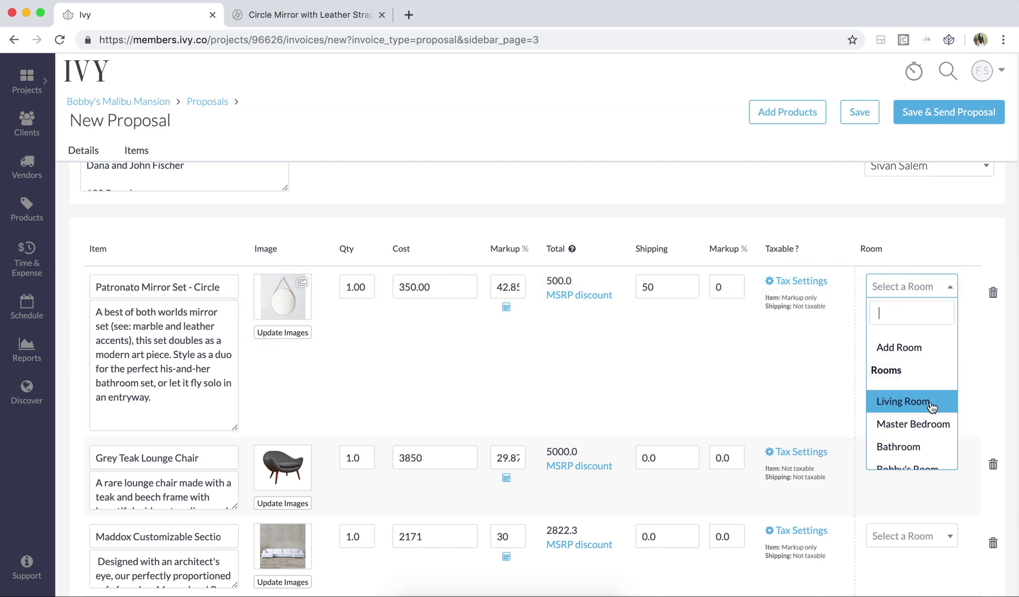
click(903, 401)
scroll(920, 449, down, 3)
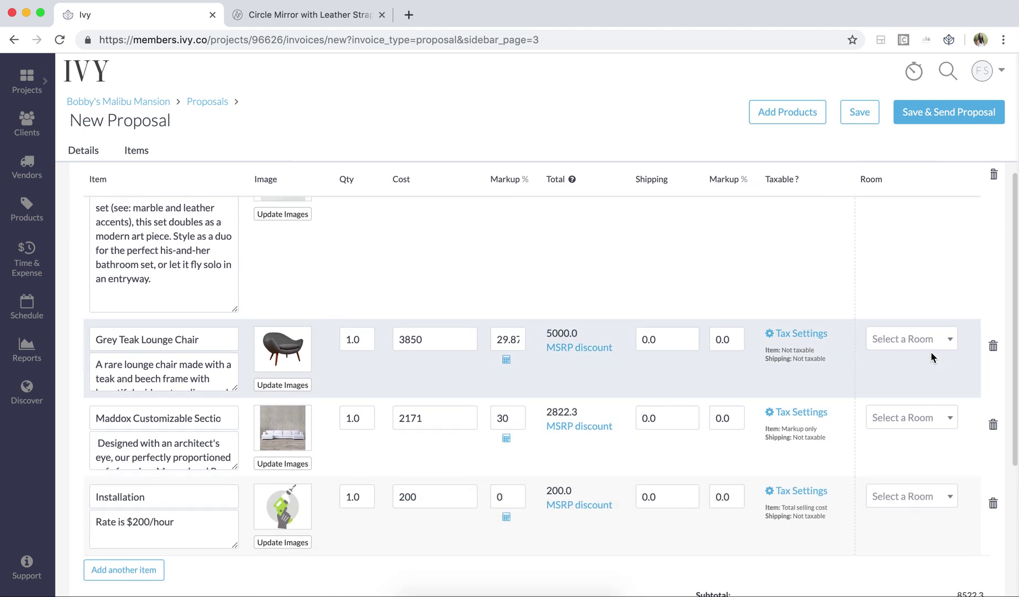
click(923, 341)
click(882, 452)
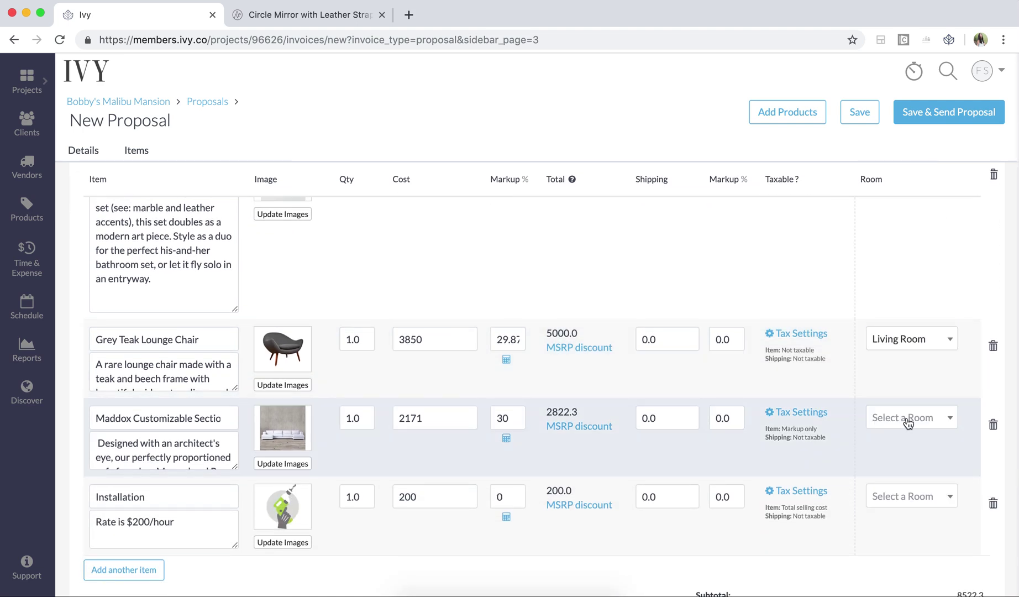
click(907, 422)
click(904, 333)
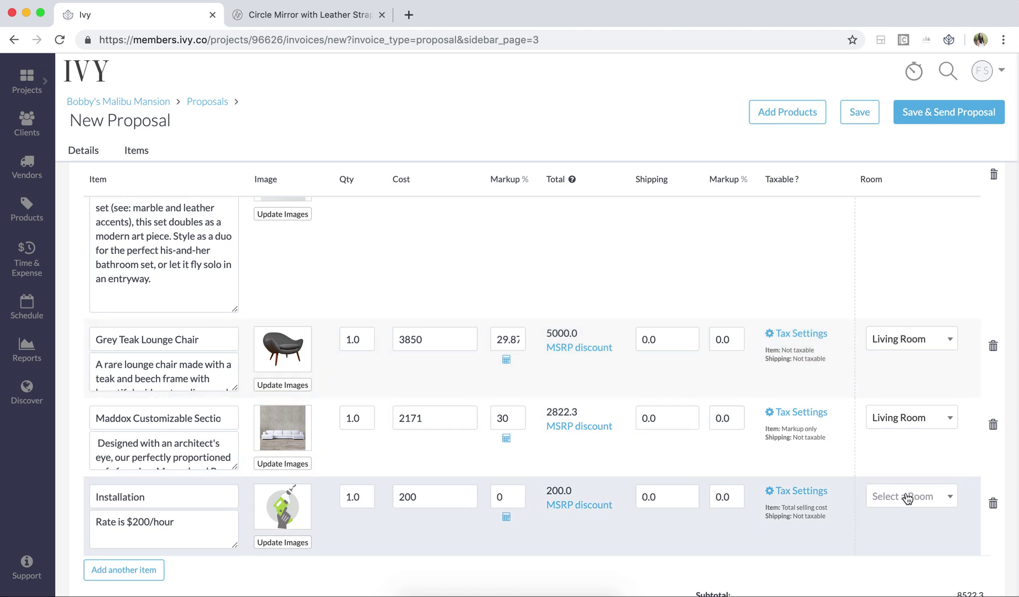
click(907, 498)
click(909, 416)
scroll(906, 421, down, 5)
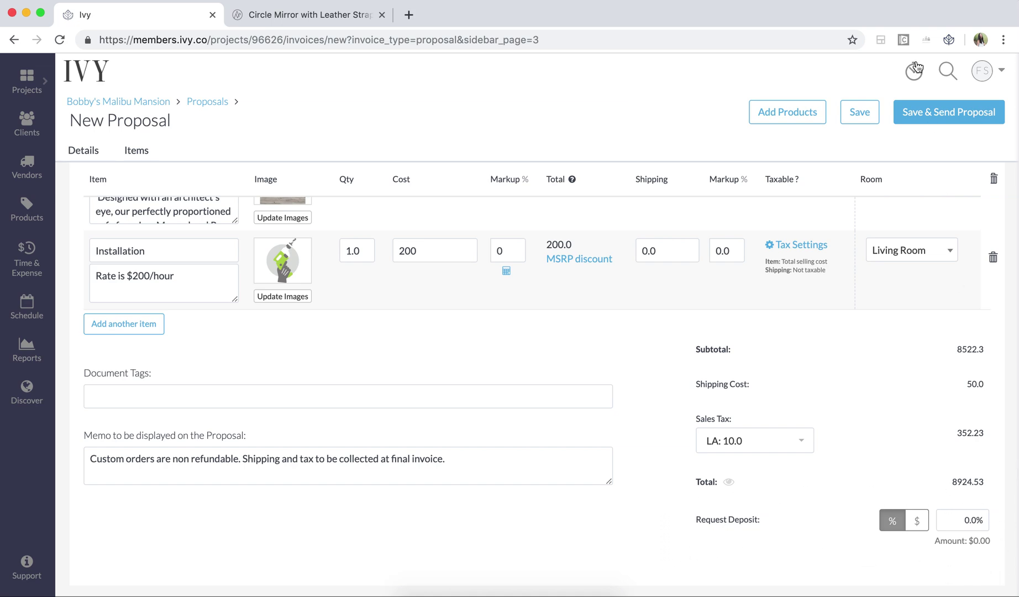
- Save proposal PR-BMM-10252 and open its tear sheets PDF
click(852, 116)
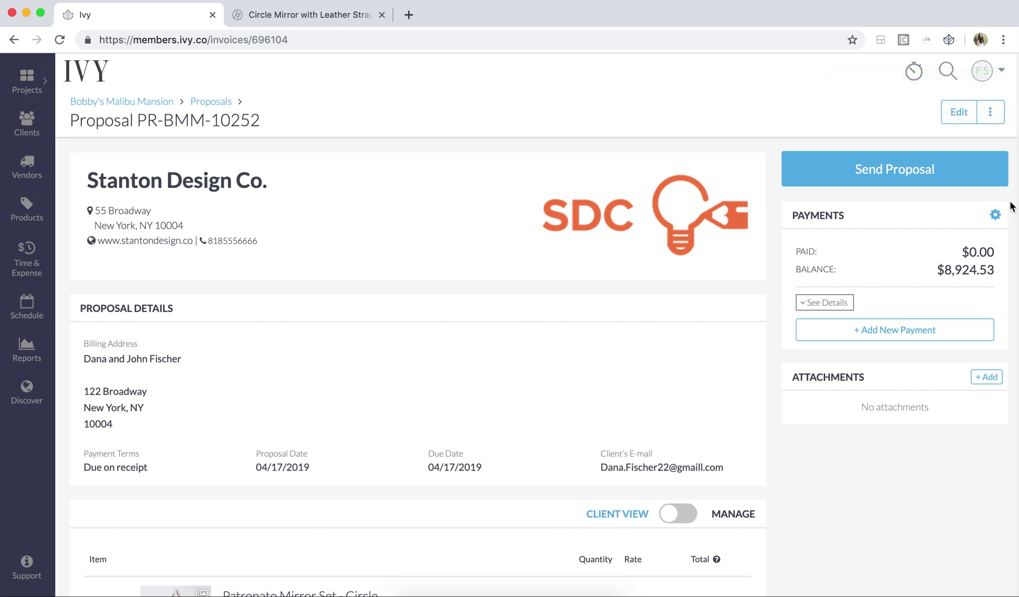
click(994, 113)
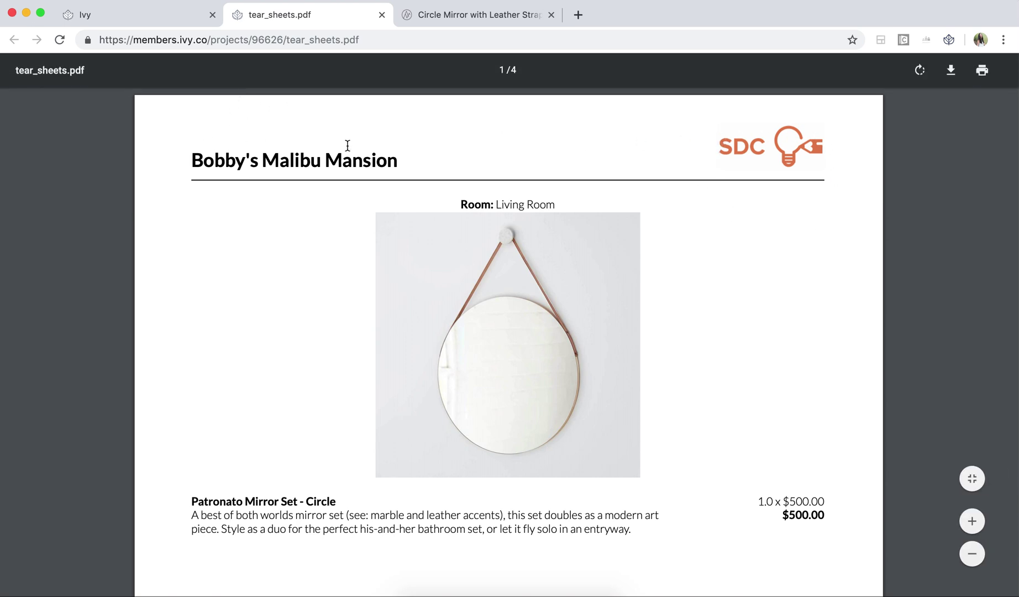
scroll(392, 163, down, 2)
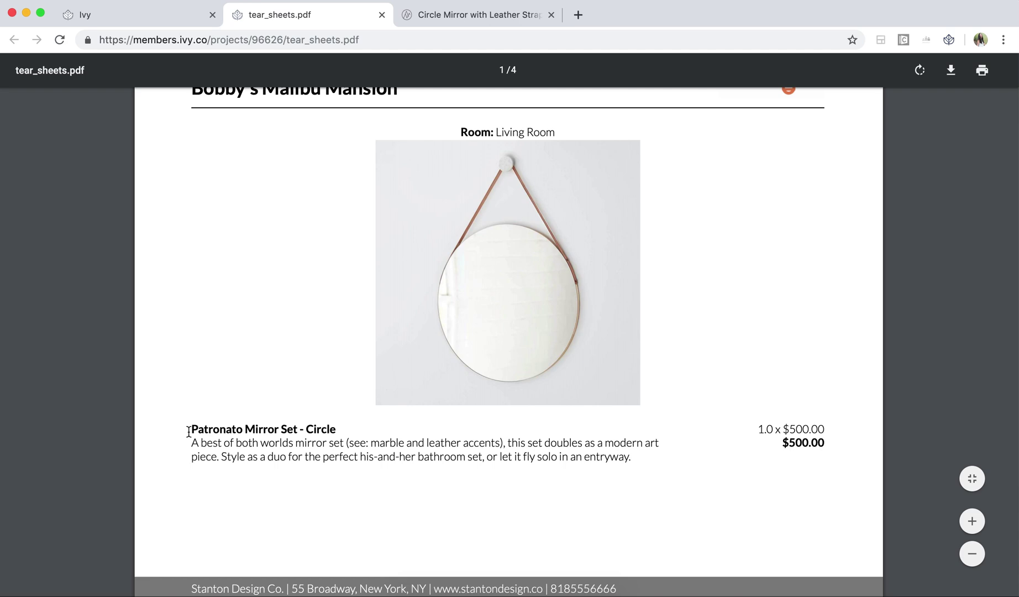
scroll(189, 431, down, 1)
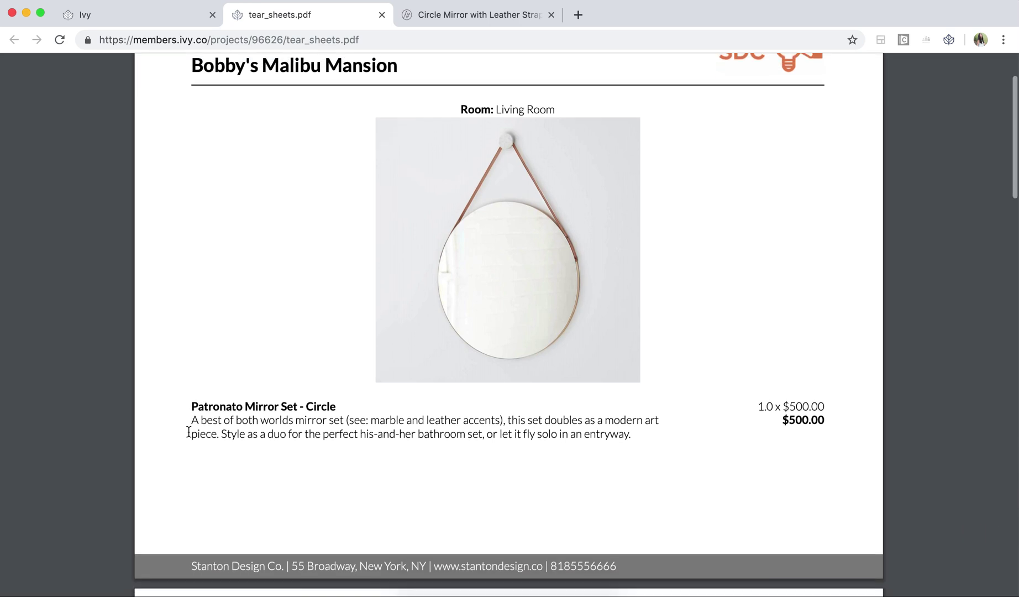
scroll(188, 431, down, 1)
scroll(189, 431, down, 1)
scroll(189, 431, down, 3)
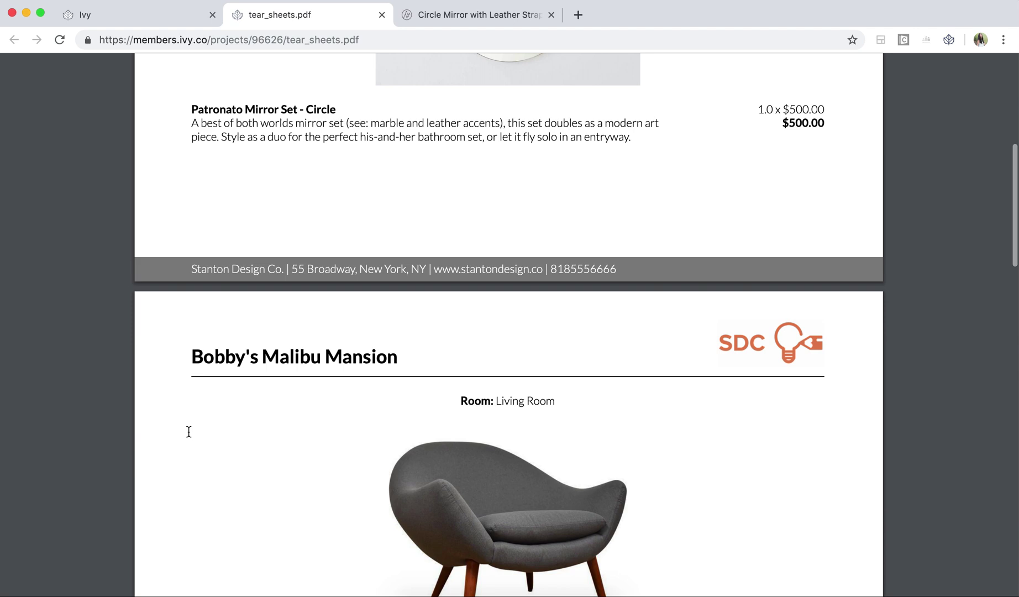
scroll(188, 432, down, 2)
scroll(188, 431, down, 1)
scroll(189, 431, down, 1)
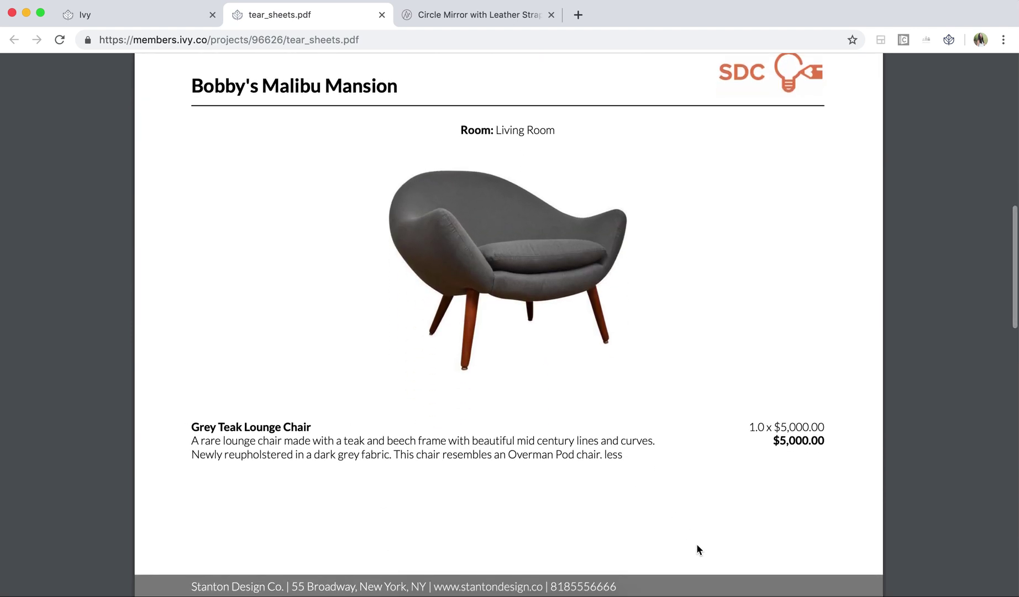
scroll(763, 440, down, 1)
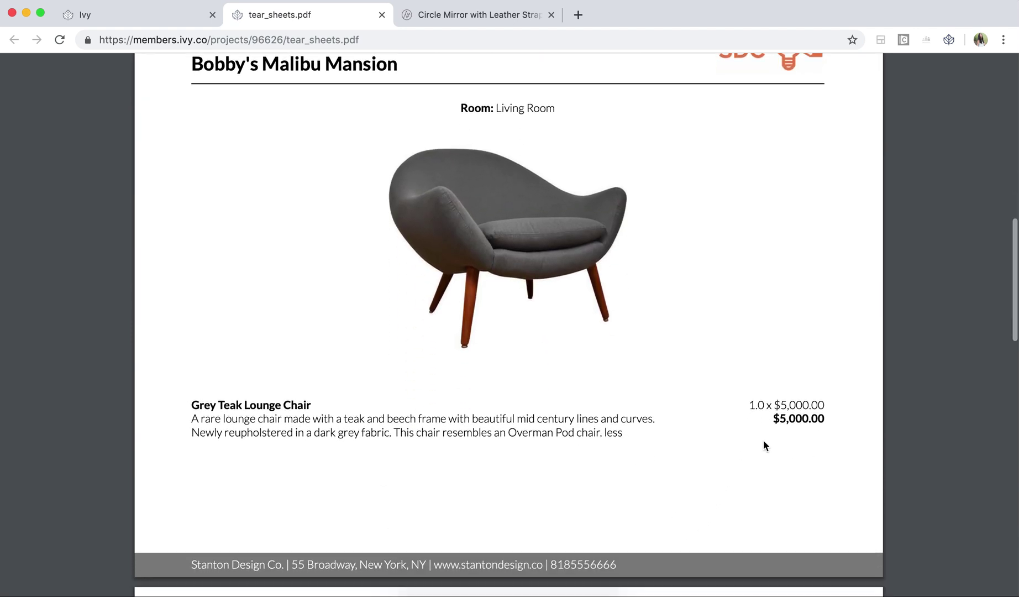
scroll(764, 440, down, 2)
scroll(764, 440, down, 1)
scroll(764, 444, down, 5)
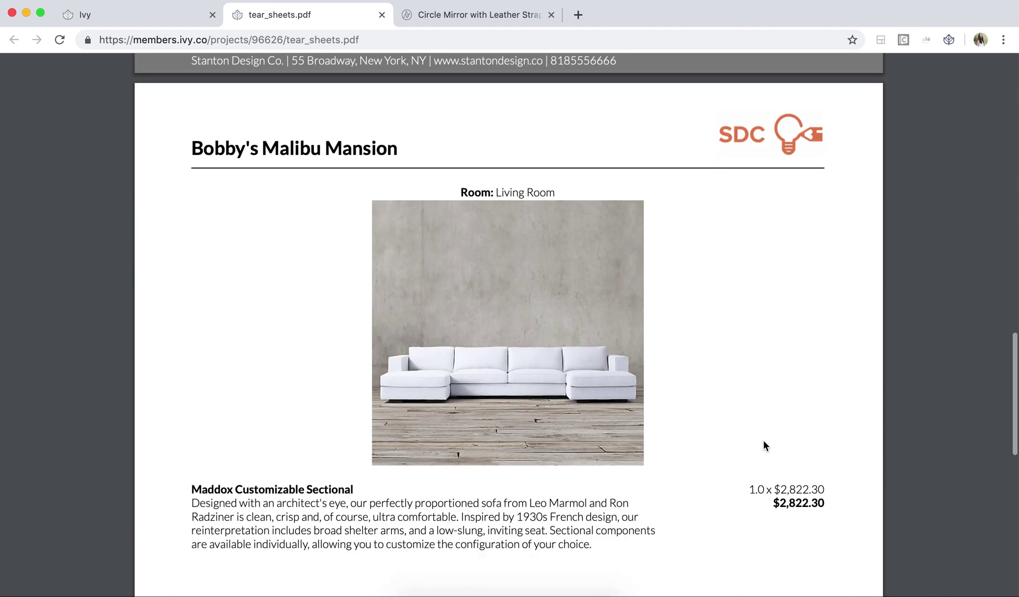
scroll(764, 444, down, 1)
scroll(763, 444, down, 2)
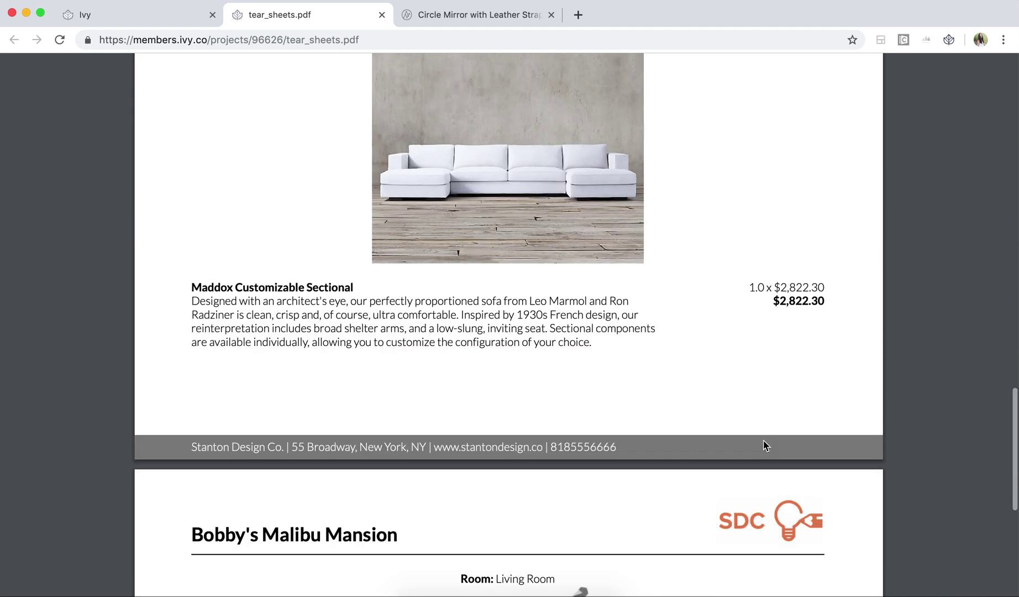
scroll(763, 445, down, 1)
scroll(764, 444, down, 3)
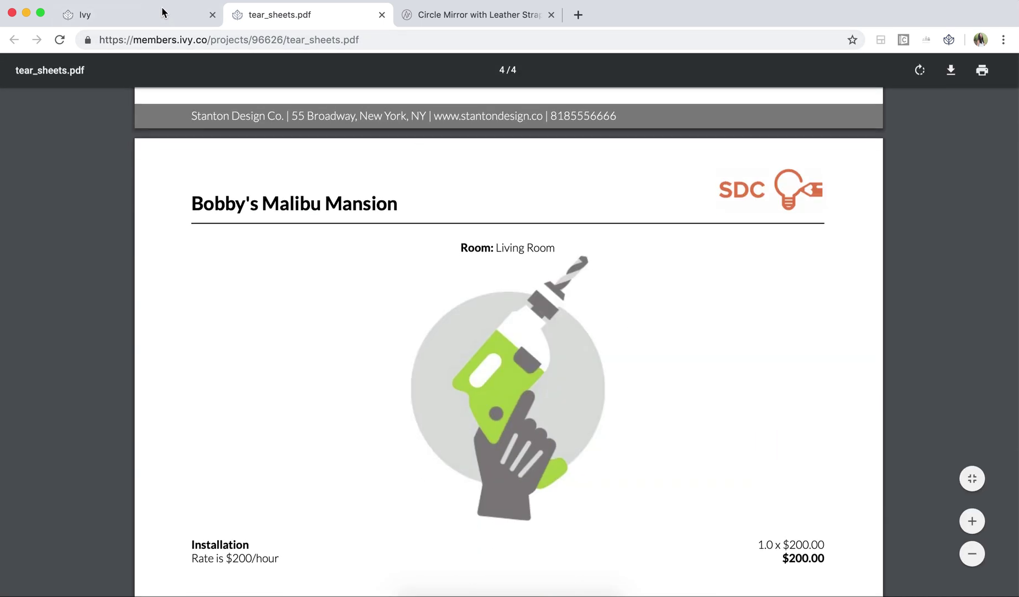
- Go back to the PR-BMM-10252 proposal after reading the tear sheets through Installation
click(165, 14)
scroll(295, 432, down, 1)
scroll(296, 436, down, 3)
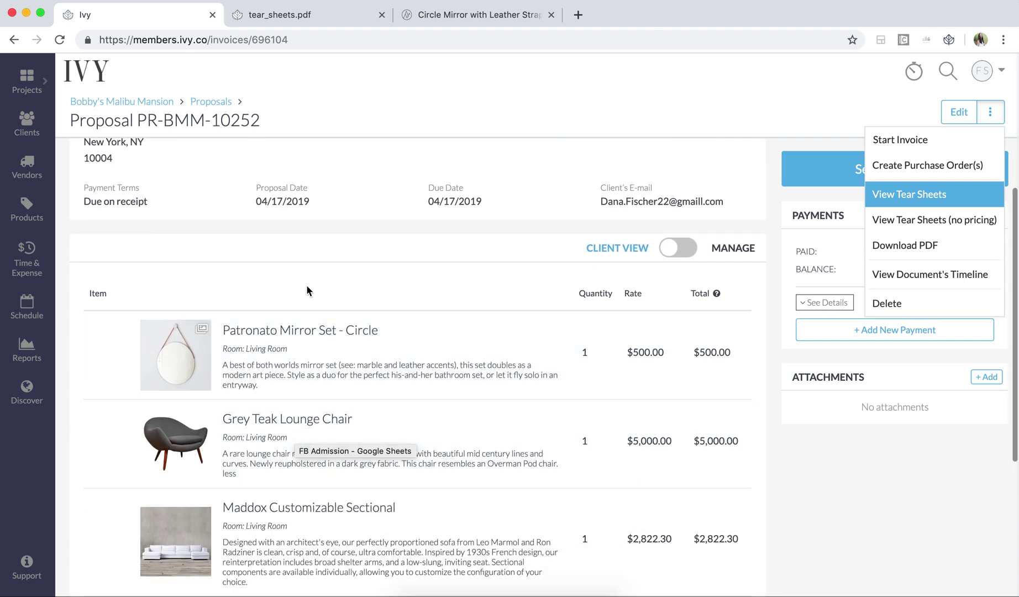
- Enable 'Approve per line' on proposal PR-BMM-10252 in manage view, then return to client view
click(307, 285)
scroll(307, 286, down, 2)
scroll(308, 291, down, 1)
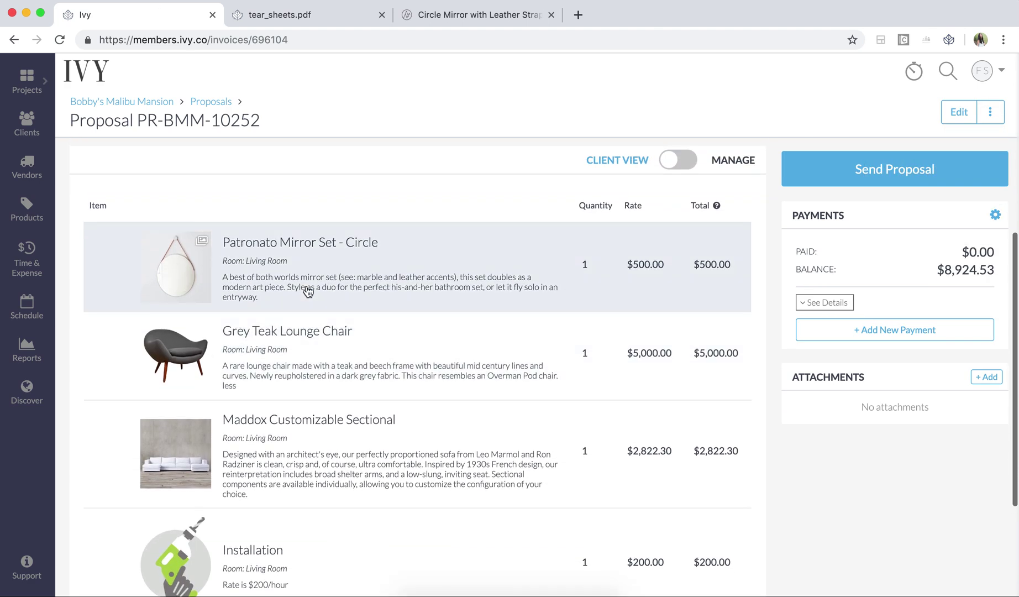
scroll(299, 196, up, 1)
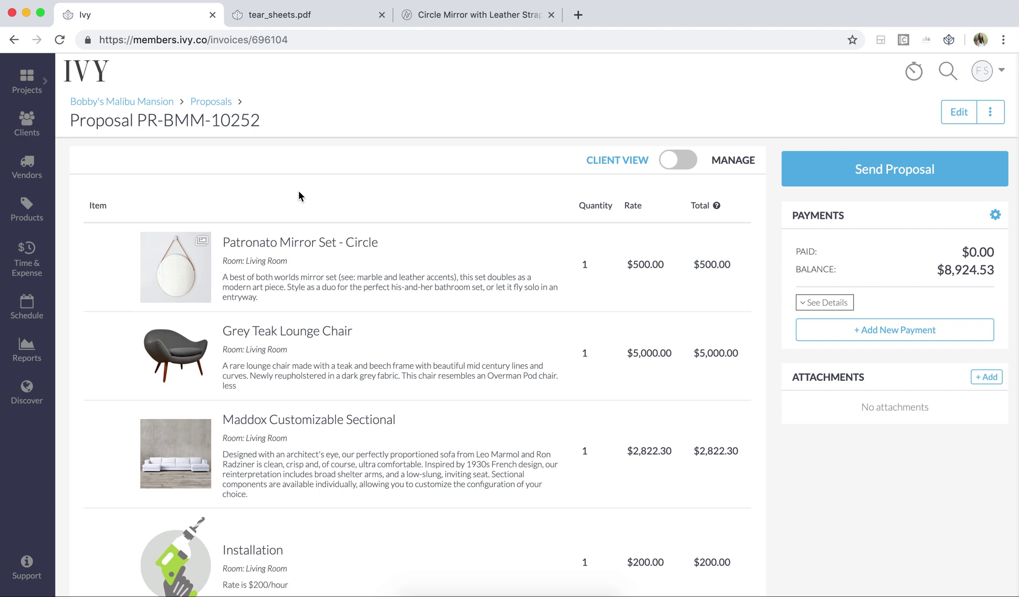
scroll(299, 190, down, 1)
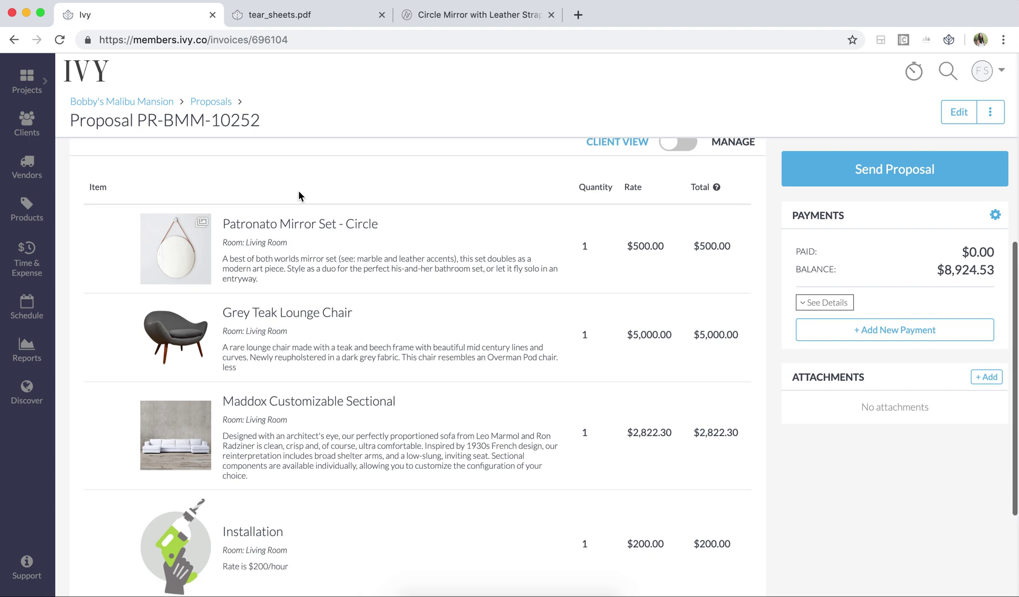
scroll(296, 195, up, 1)
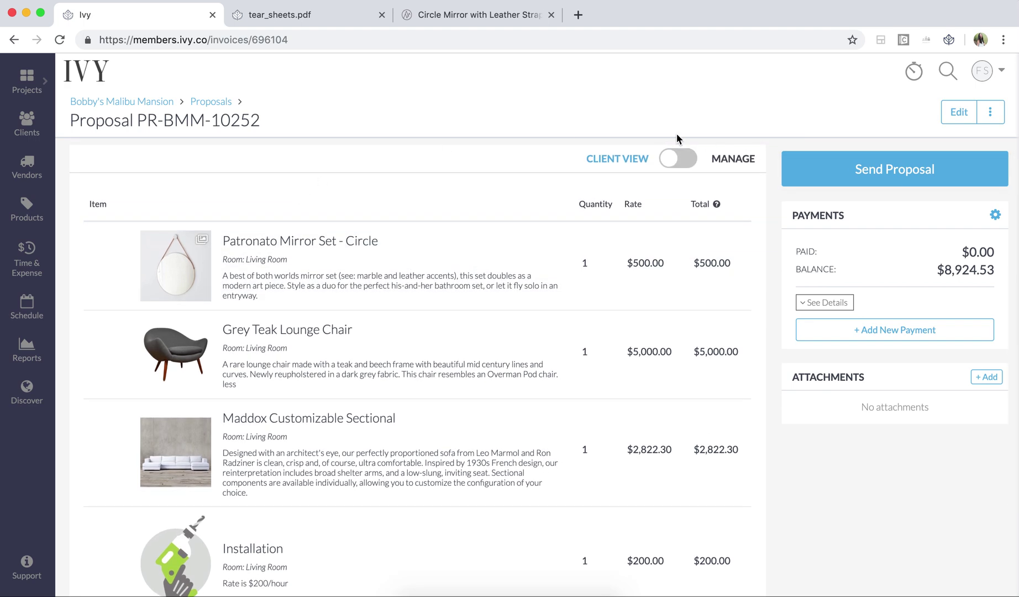
click(677, 163)
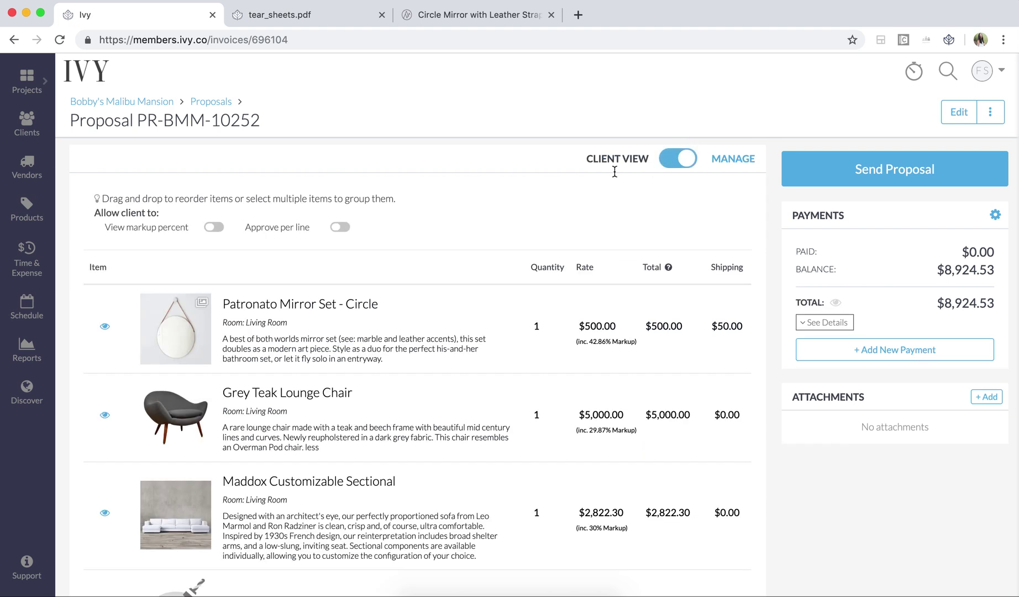
click(340, 227)
click(678, 158)
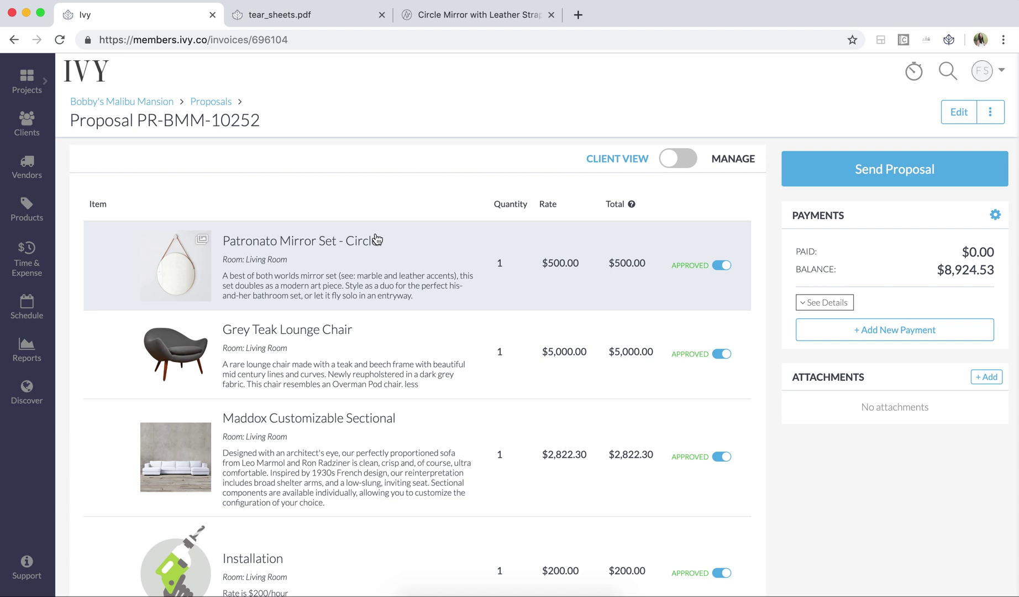
scroll(375, 239, down, 2)
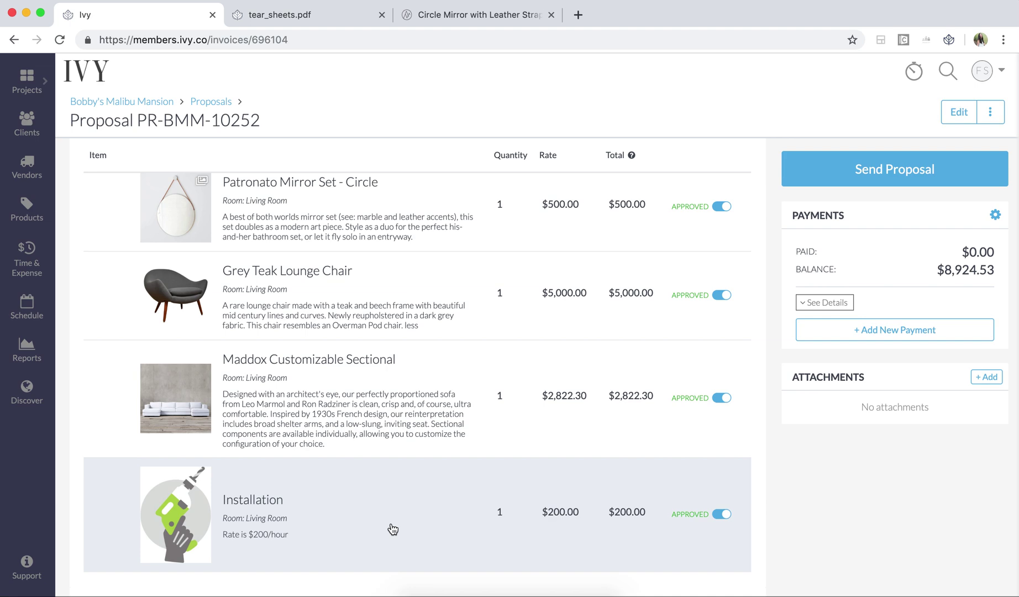
scroll(393, 529, down, 4)
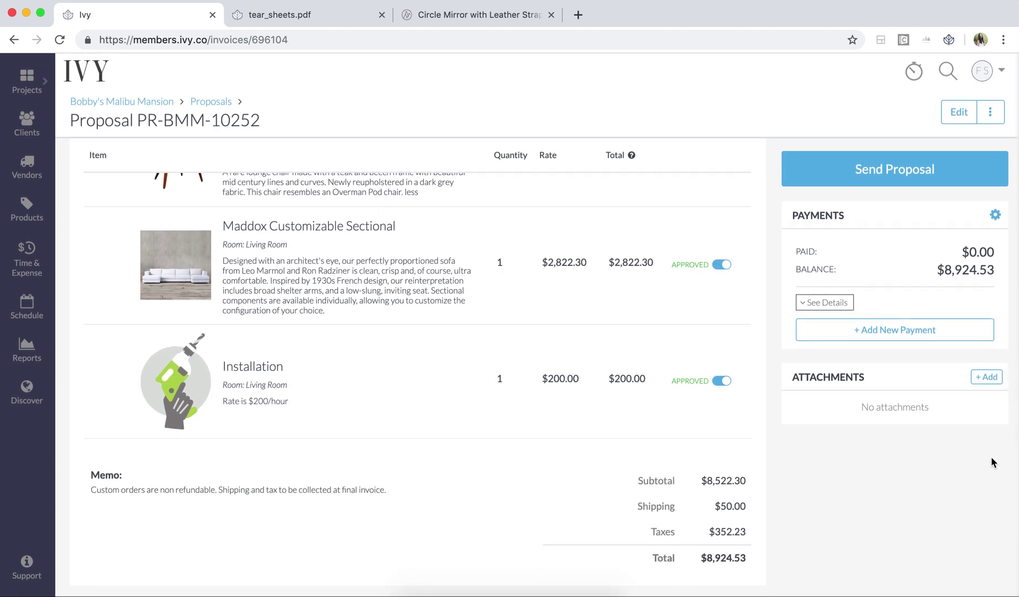
drag(793, 376, 865, 383)
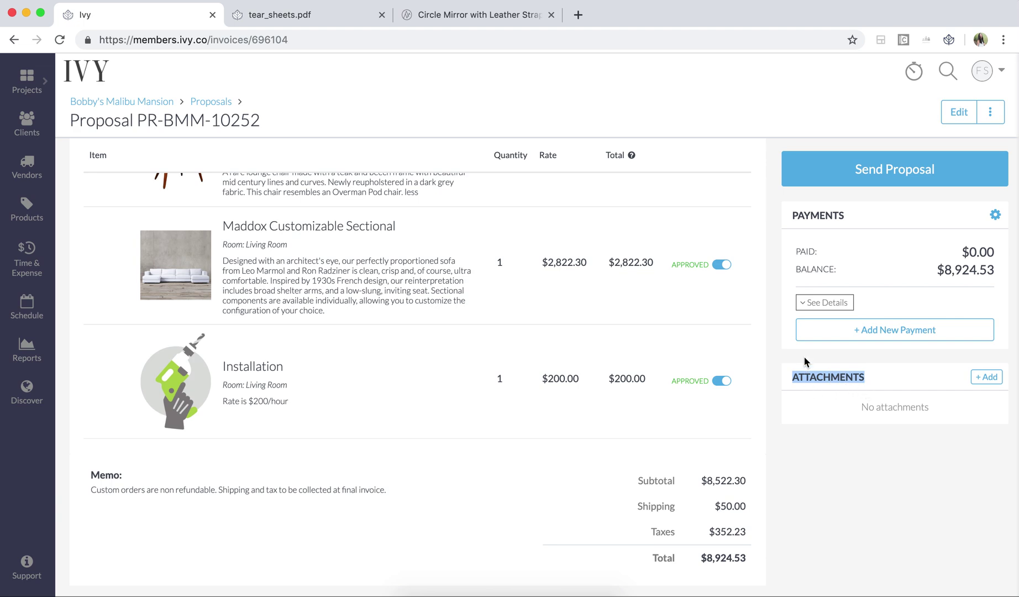
- Set proposal PR-BMM-10252 to send as Approval Only, with the message box enlarged
click(878, 176)
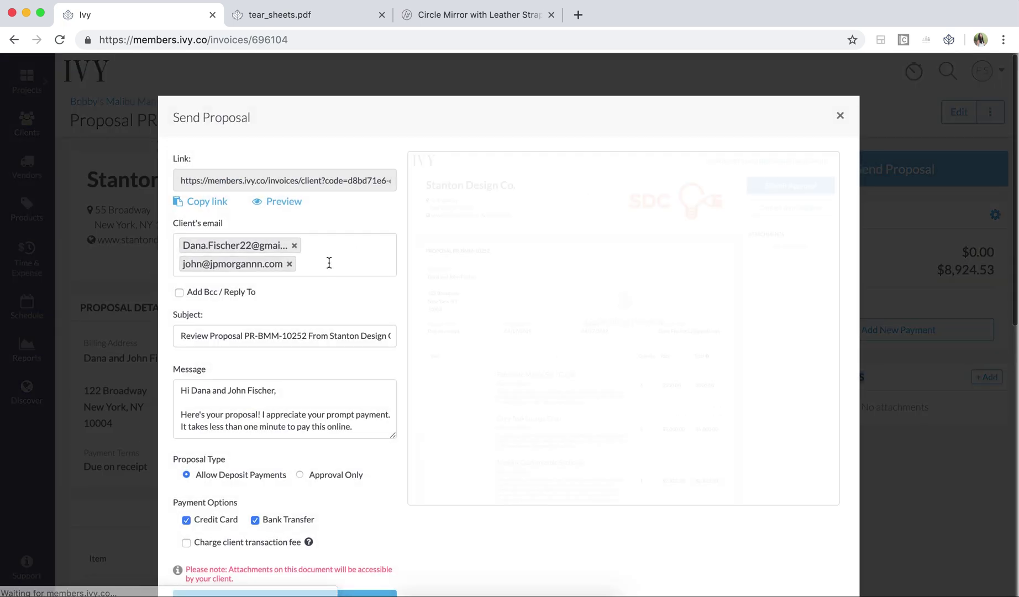
scroll(329, 263, down, 2)
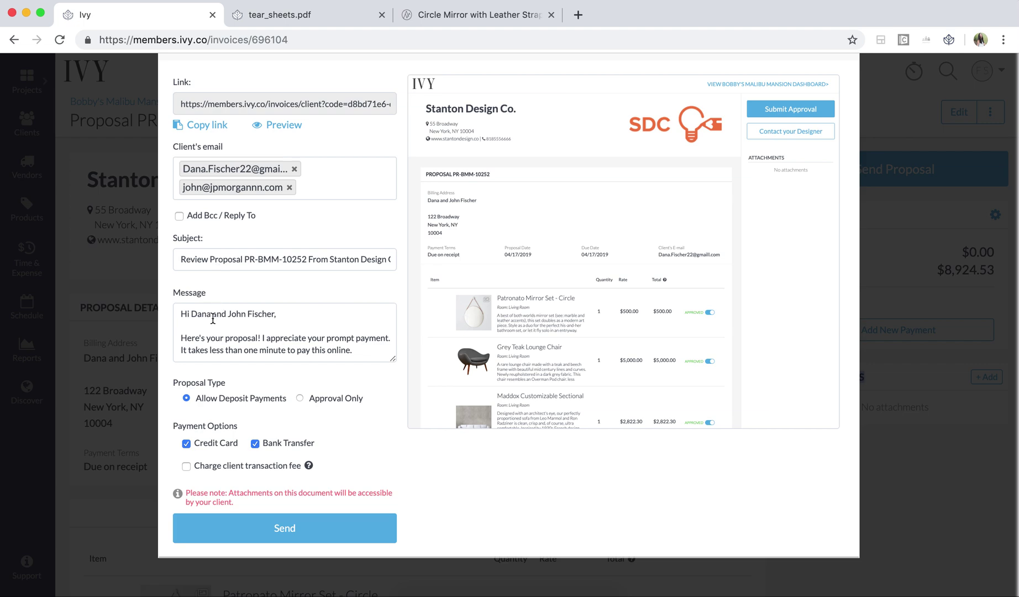
drag(393, 359, 390, 415)
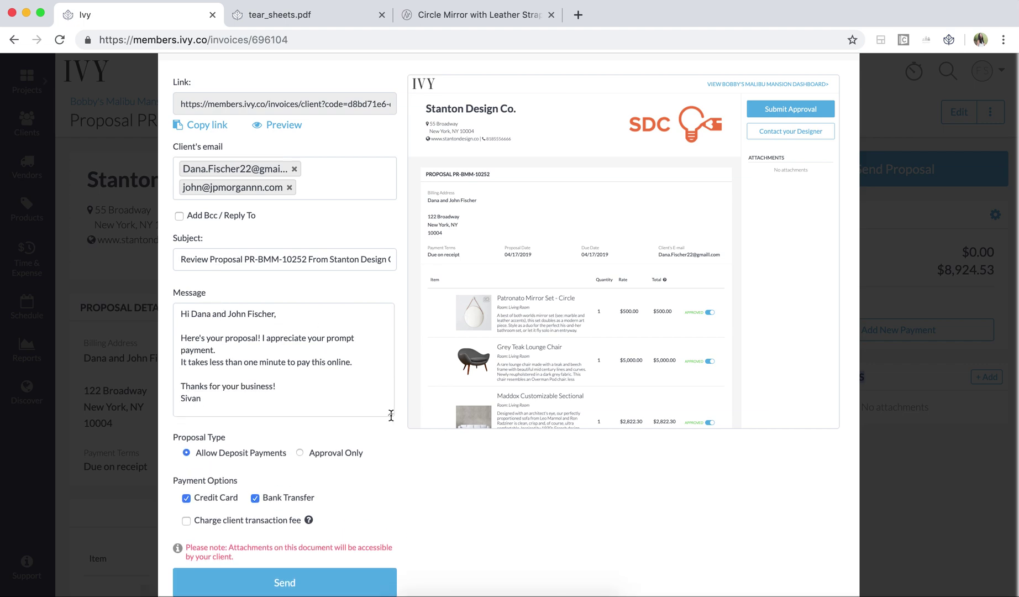
scroll(271, 448, down, 2)
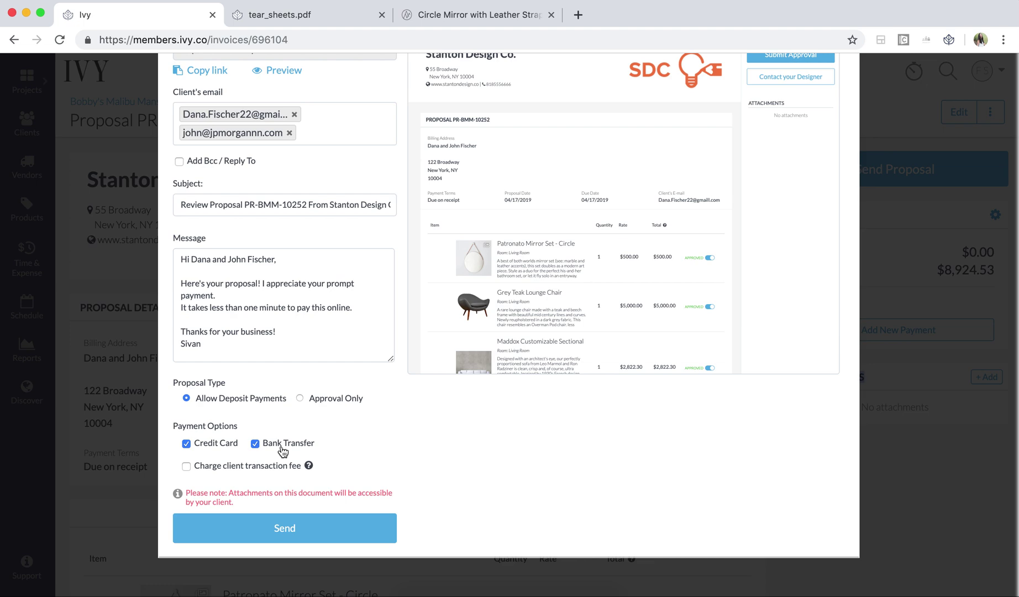
click(303, 398)
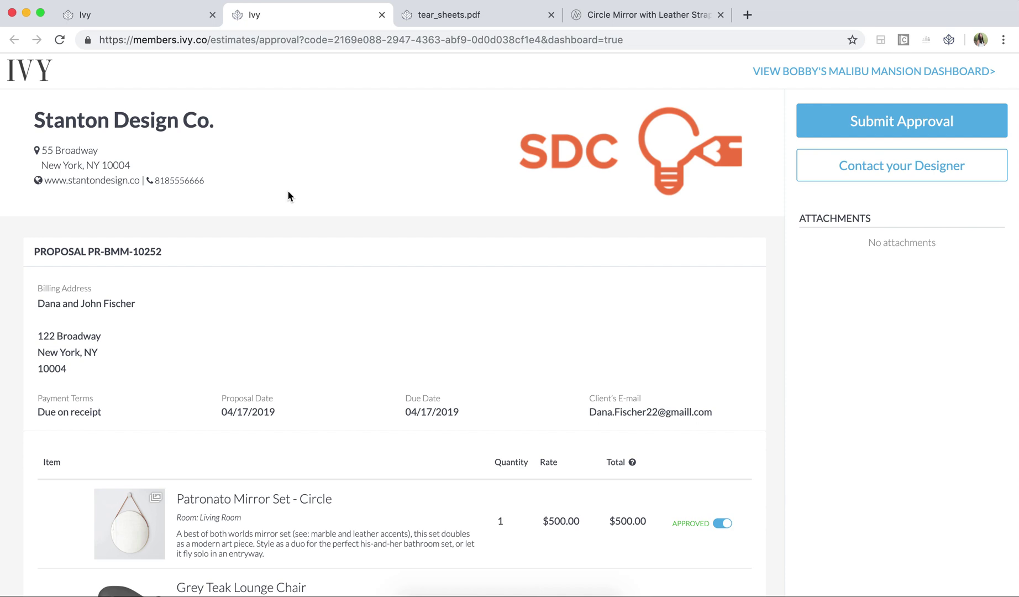
scroll(287, 196, down, 1)
scroll(288, 196, up, 1)
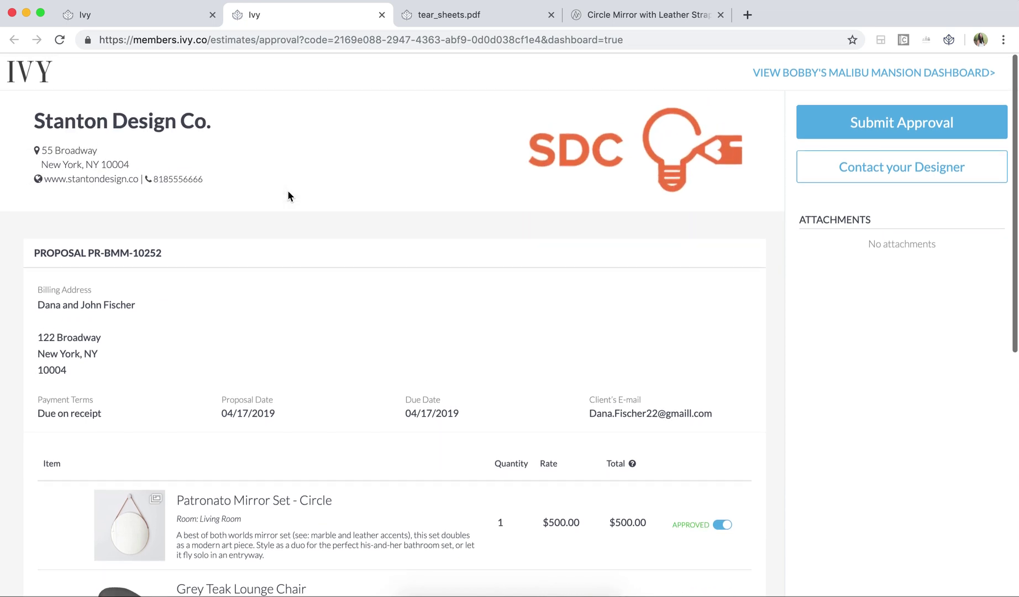
scroll(576, 255, down, 1)
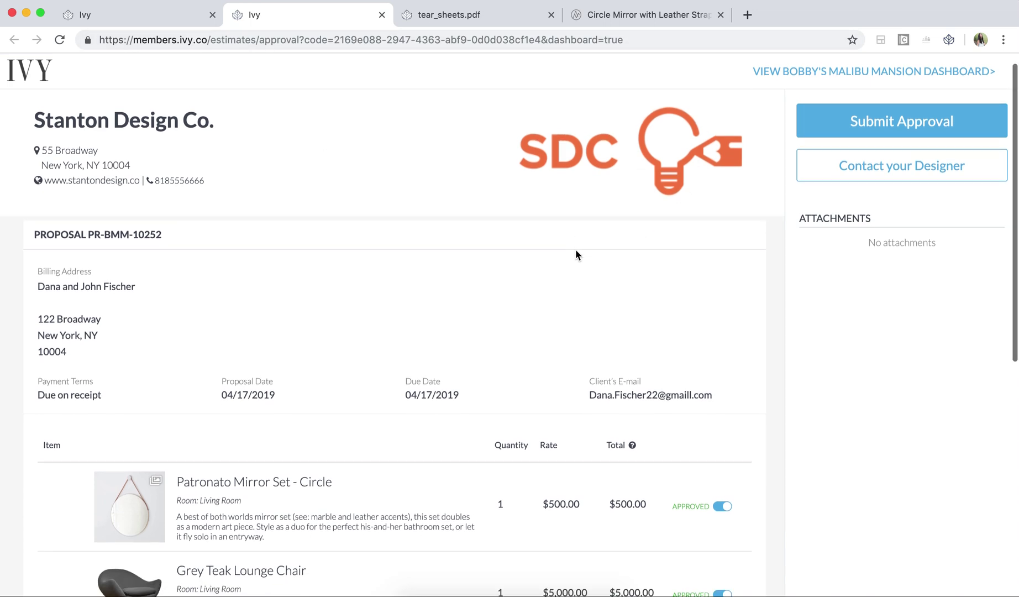
scroll(576, 254, down, 2)
scroll(576, 255, down, 3)
scroll(576, 255, down, 2)
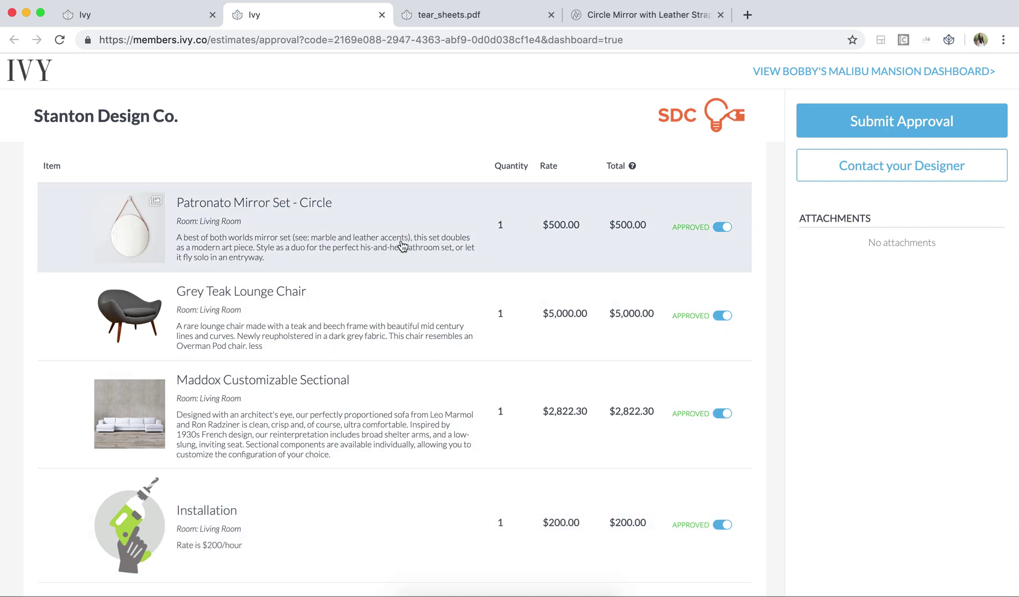
- Browse details of the Patronato Mirror Set photos, lounge chair, Maddox sectional and installation
click(403, 242)
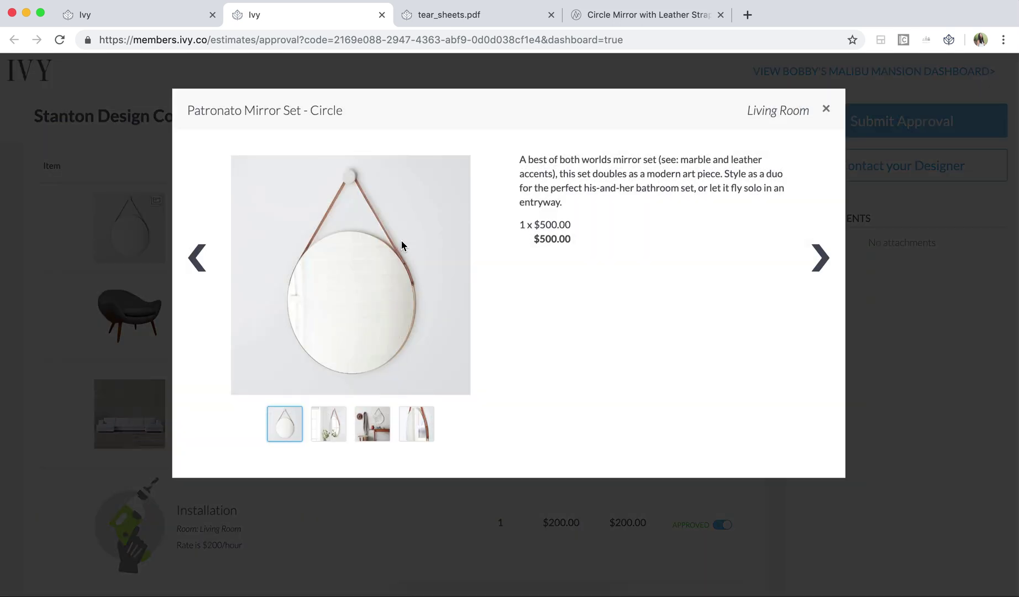
click(330, 430)
click(367, 432)
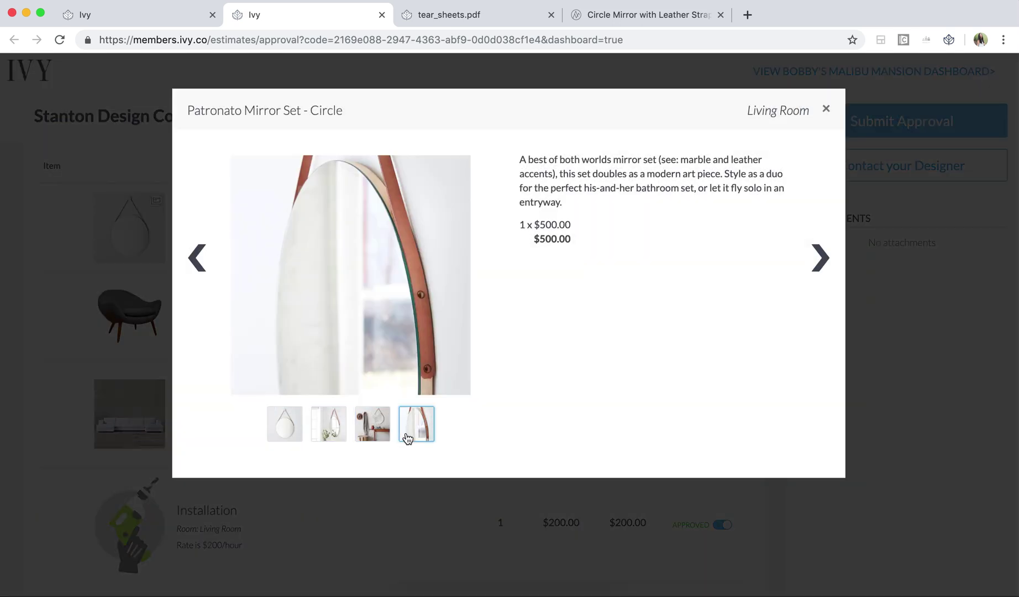
click(828, 271)
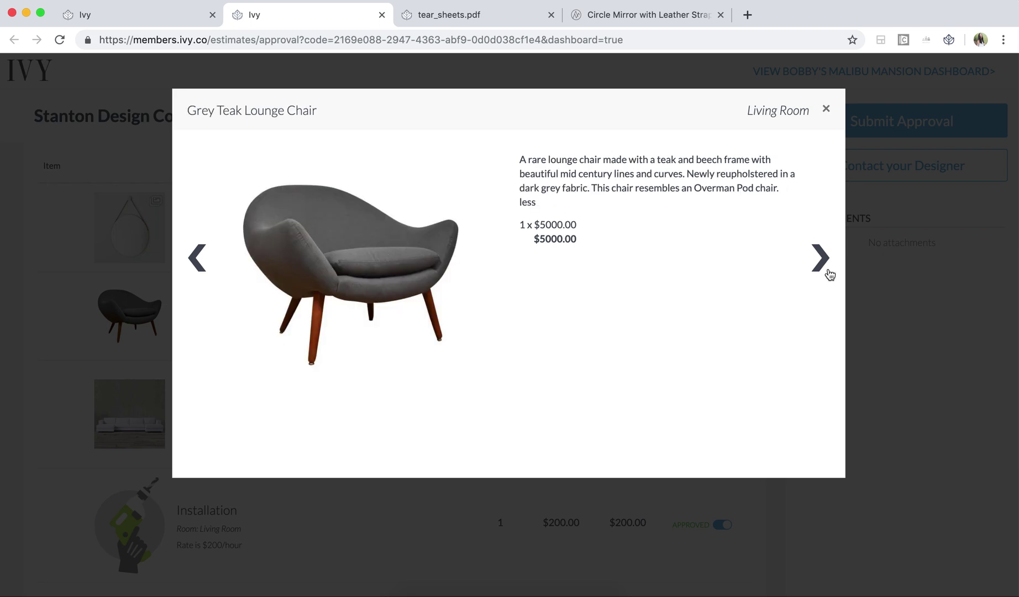
click(829, 275)
click(829, 275)
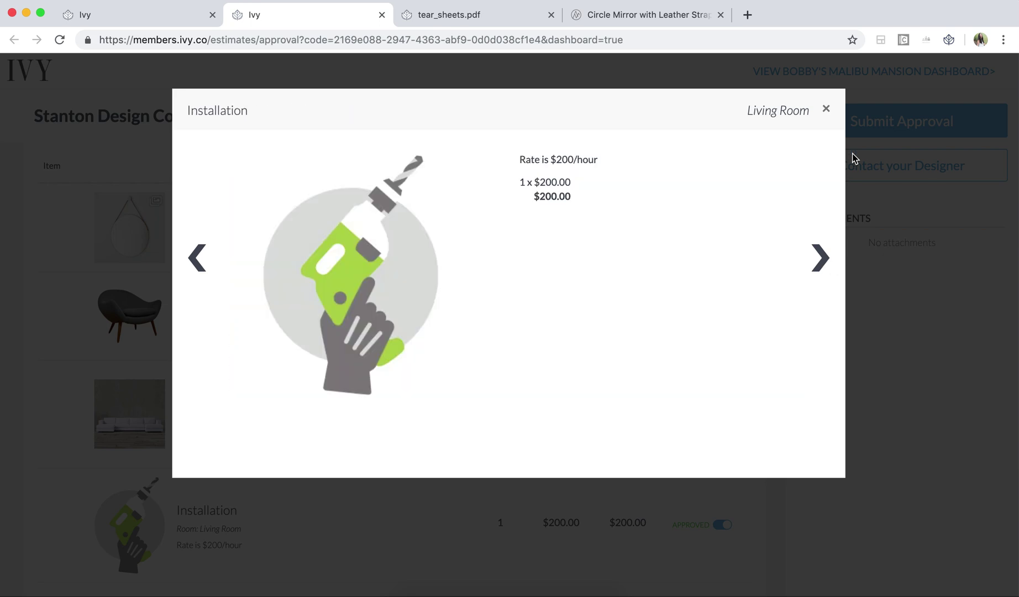
- Decline the Maddox Customizable Sectional and submit the approval, bringing the total to $5,820.00
click(826, 109)
scroll(669, 436, down, 3)
scroll(668, 436, down, 2)
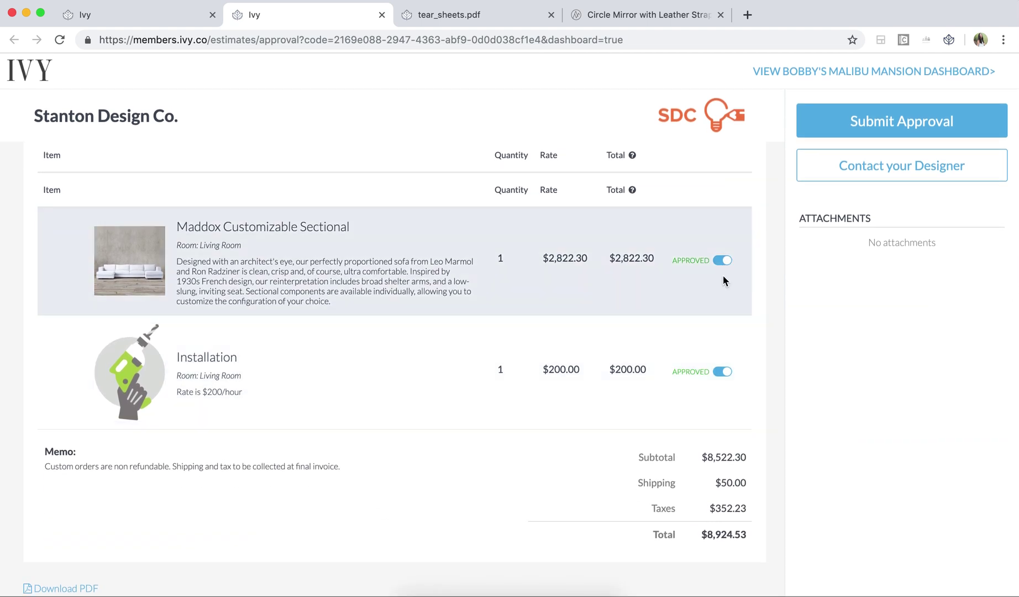
click(723, 260)
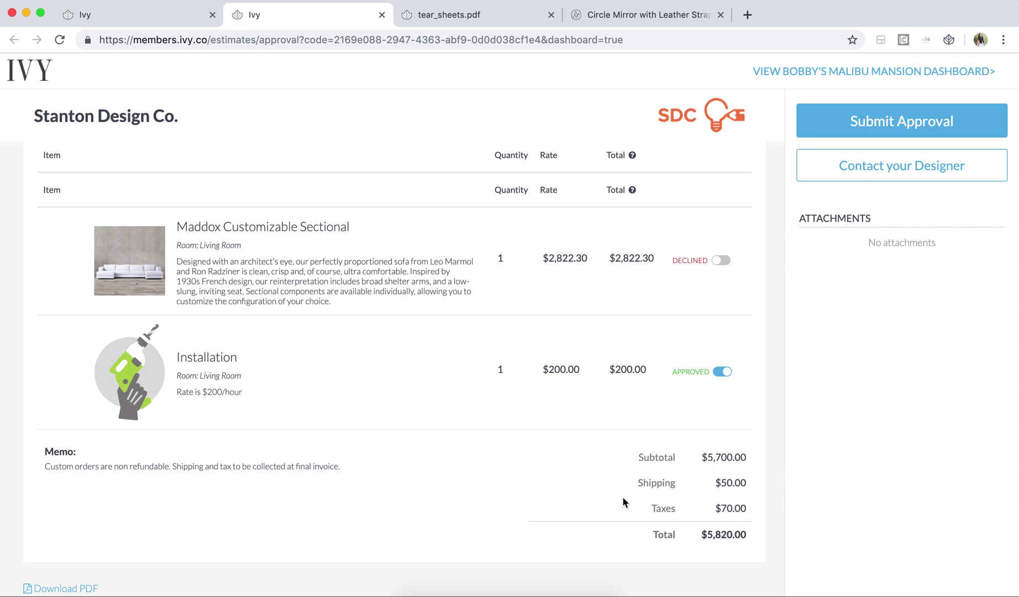
click(849, 119)
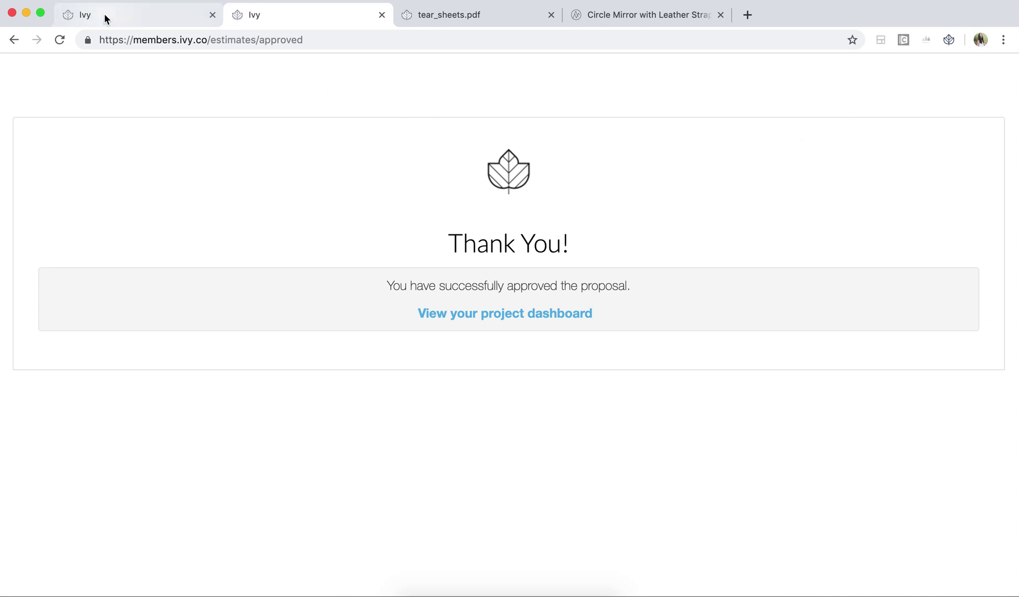
- Return to the designer's PR-BMM-10252 tab, dismiss the Send Proposal dialog, and show its actions list
click(105, 18)
click(840, 107)
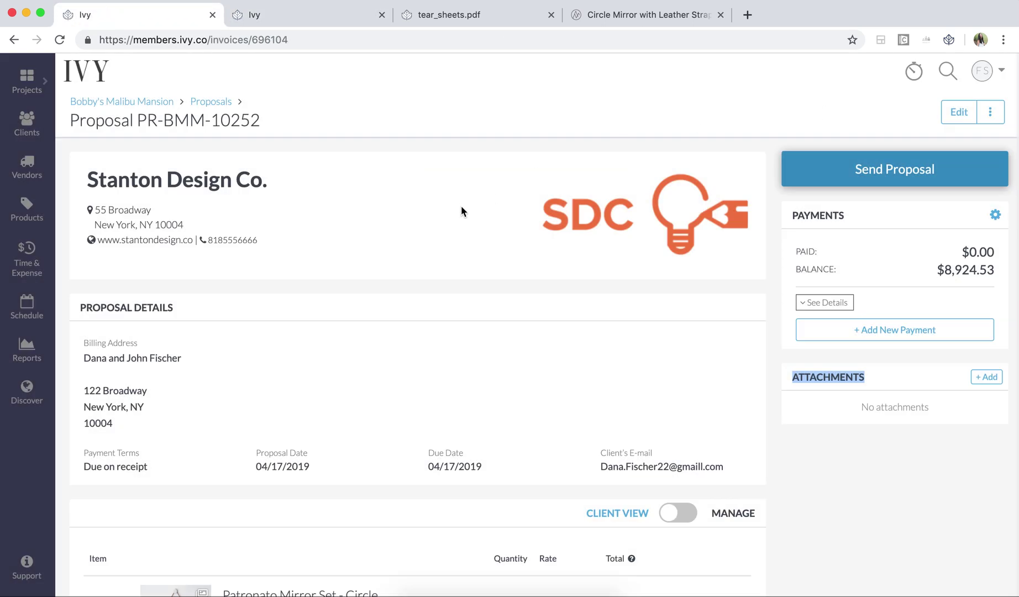
scroll(421, 241, down, 3)
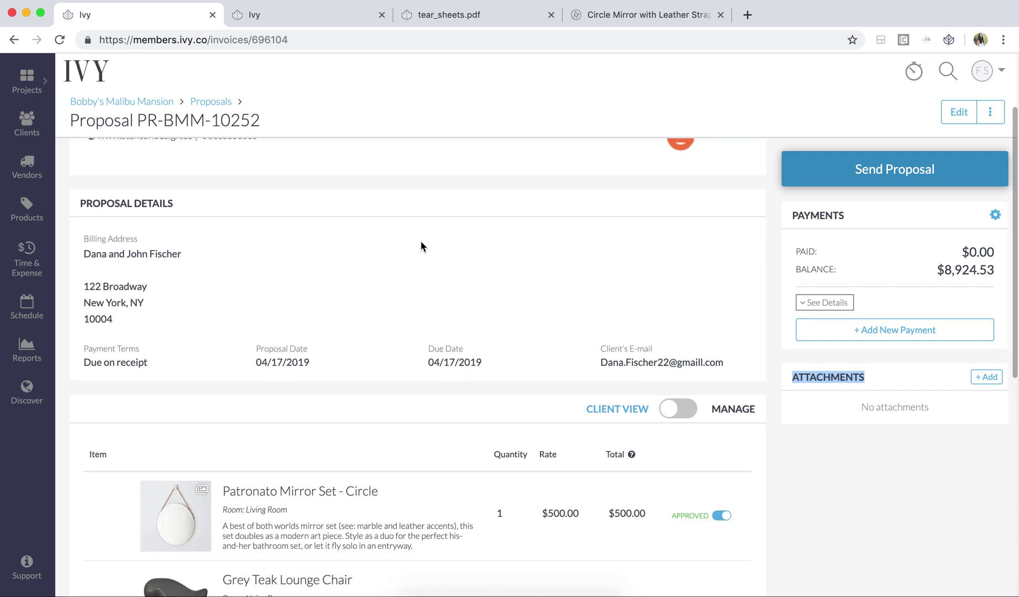
scroll(420, 241, up, 2)
scroll(420, 241, up, 1)
click(990, 113)
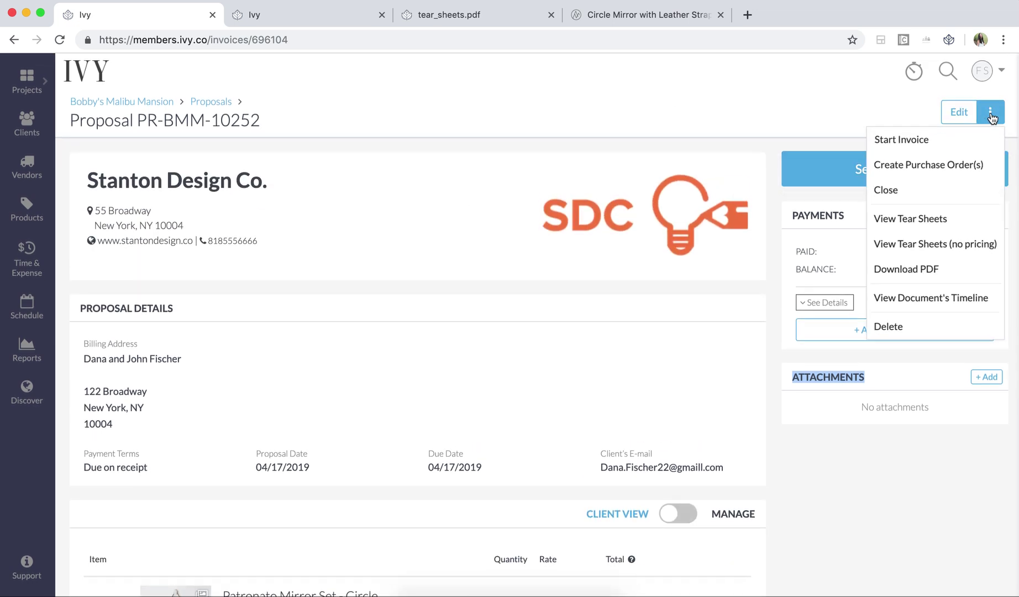
- Generate POs for Hable and The Citizenry, including shipping on the Patronato Mirror Set
click(940, 166)
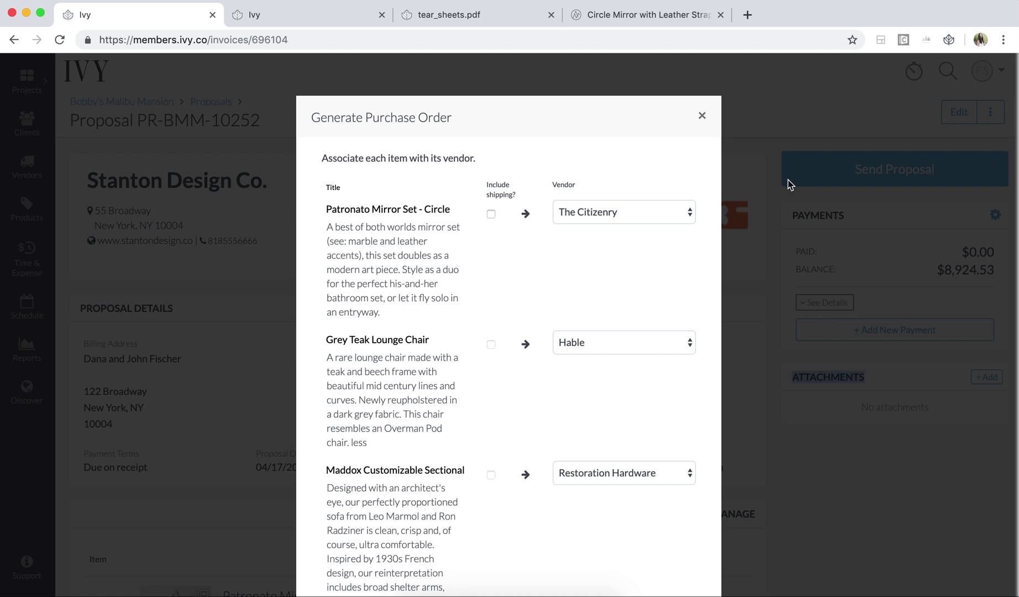
scroll(531, 325, down, 2)
scroll(532, 325, down, 2)
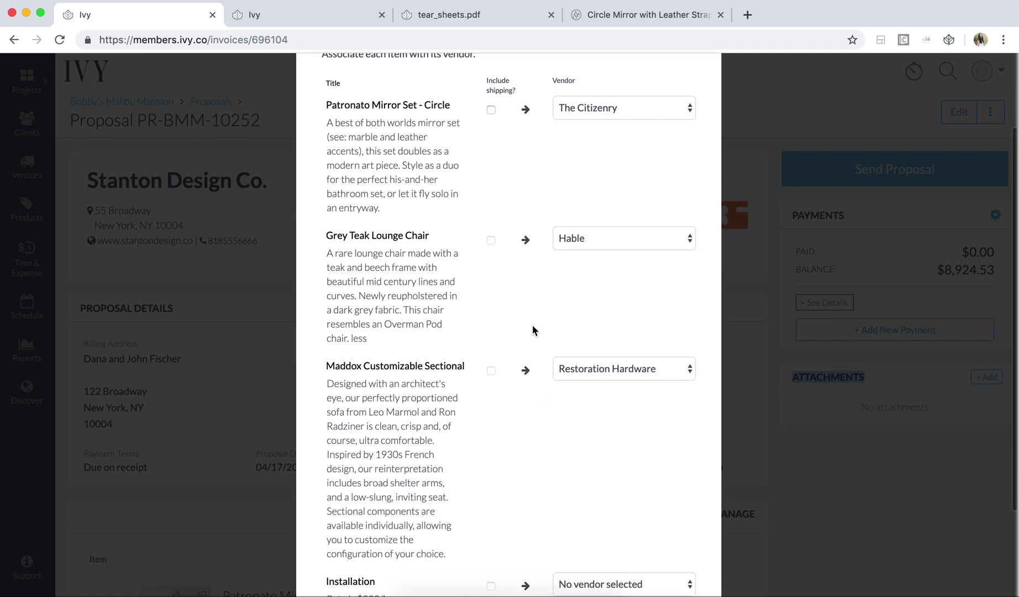
click(490, 110)
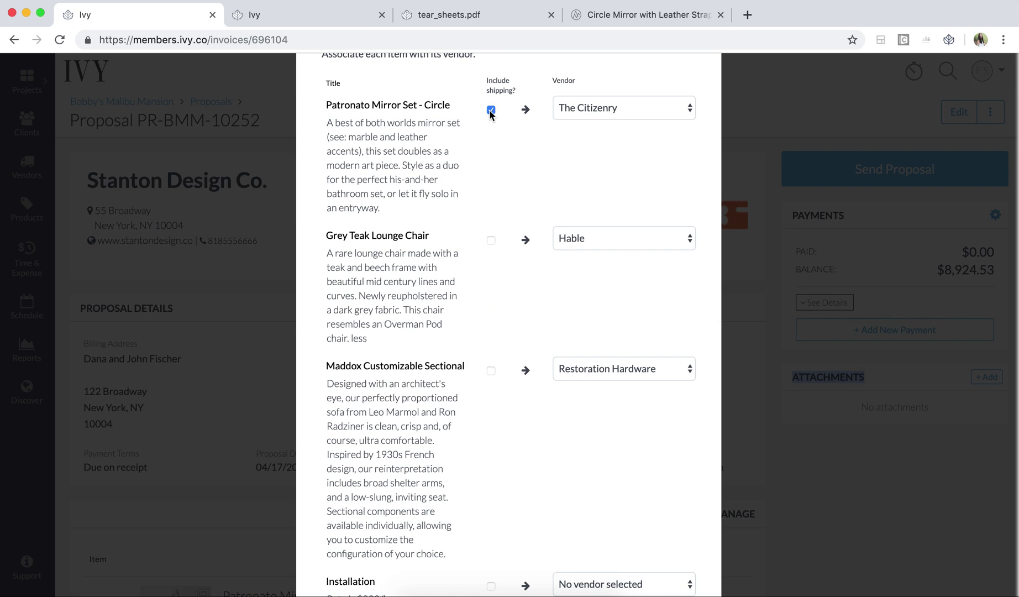
scroll(470, 326, down, 3)
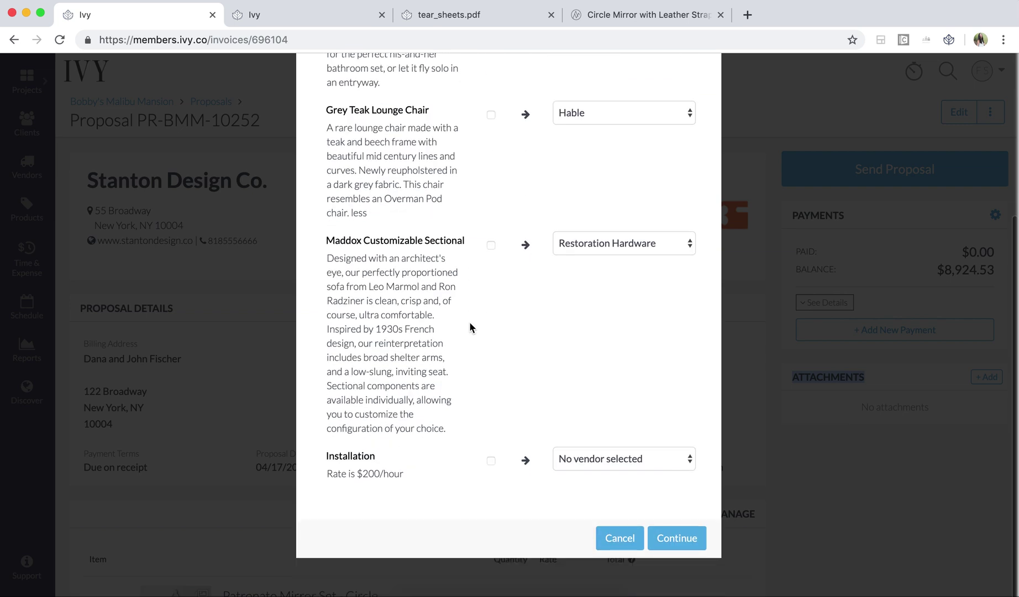
scroll(469, 326, up, 4)
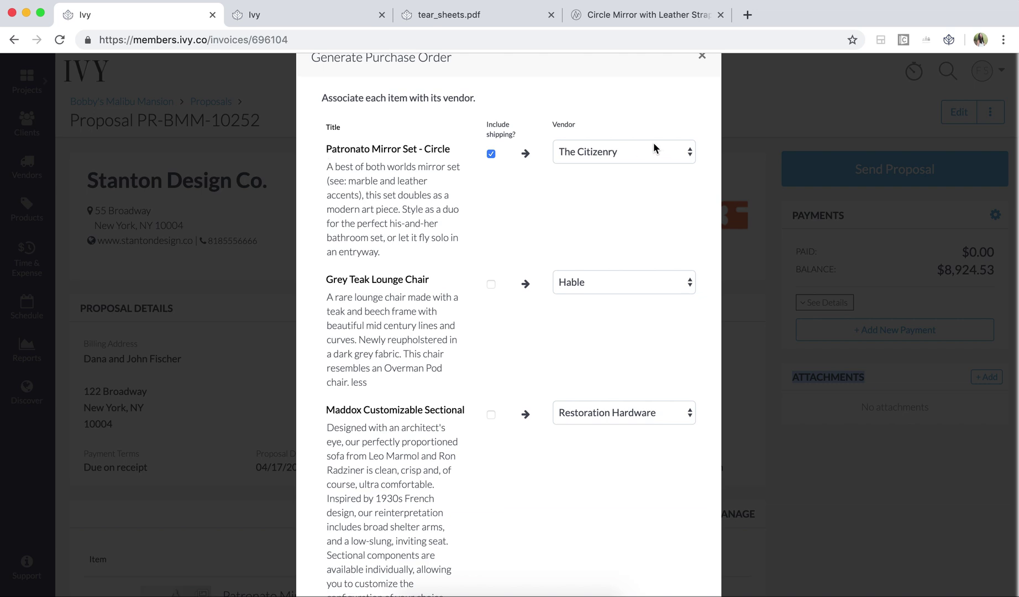
scroll(653, 142, up, 1)
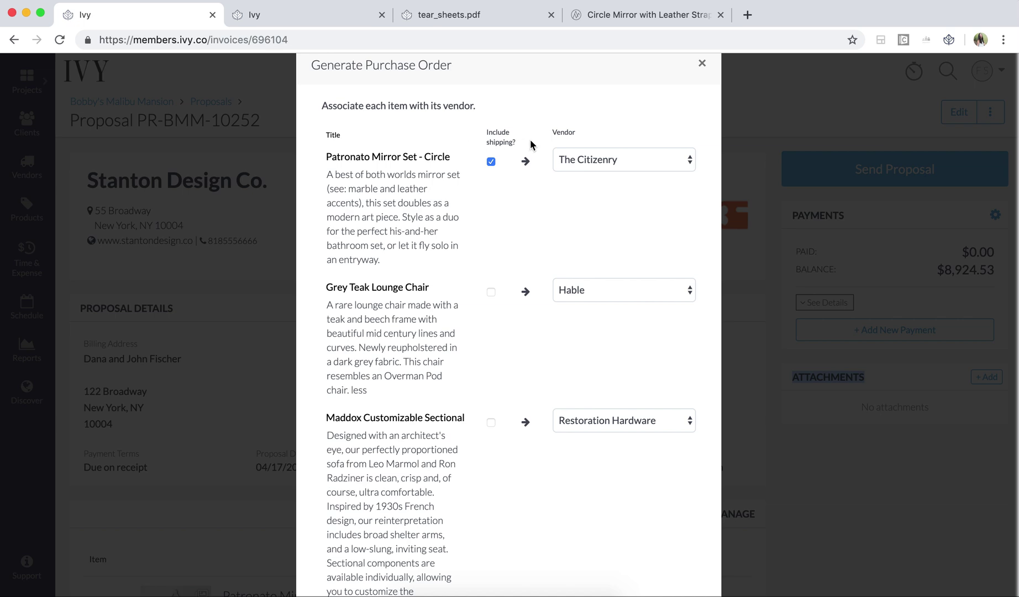
scroll(530, 145, down, 3)
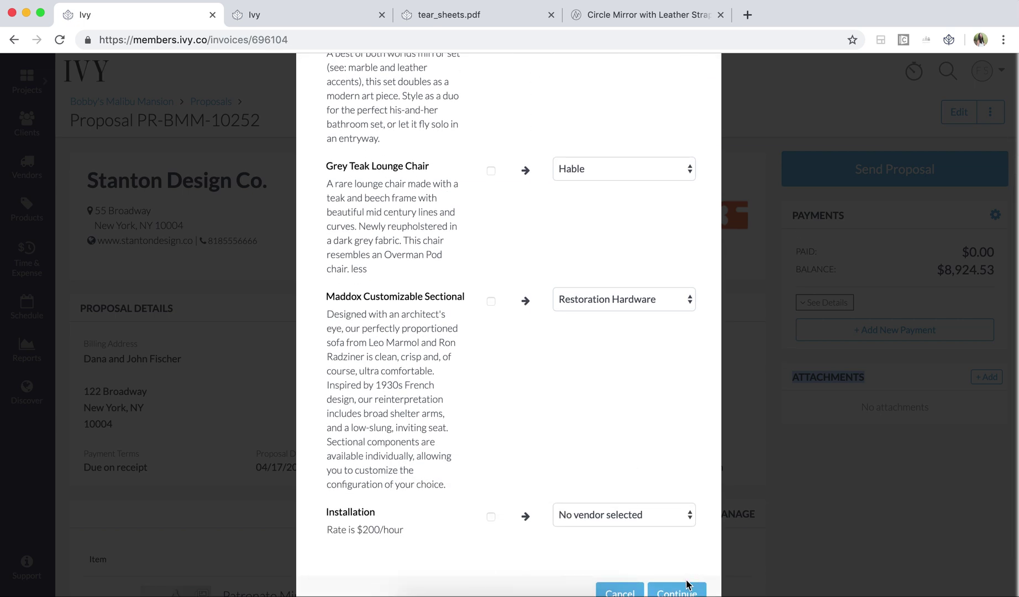
click(677, 590)
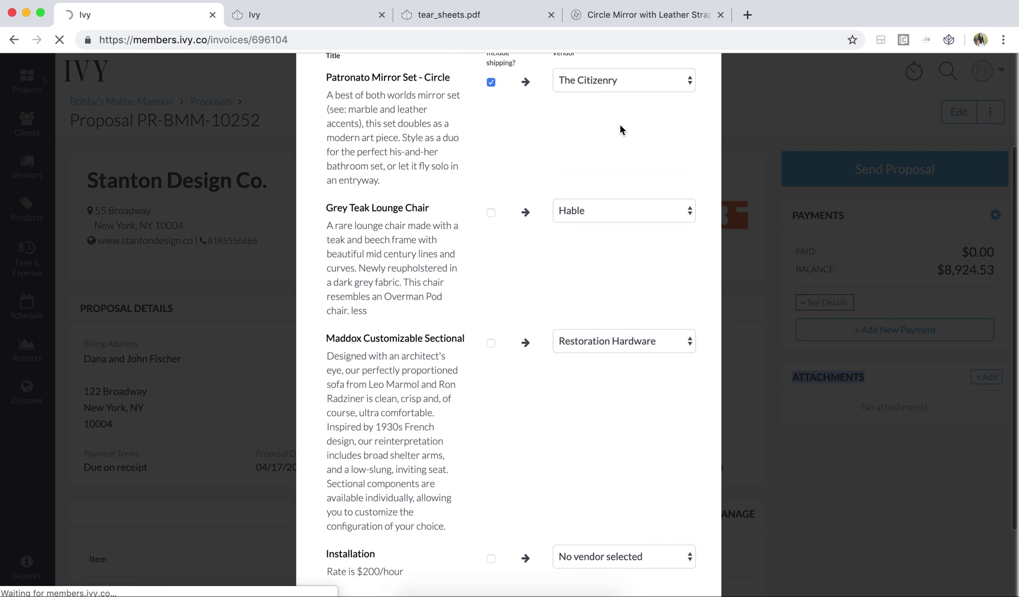
scroll(620, 130, up, 1)
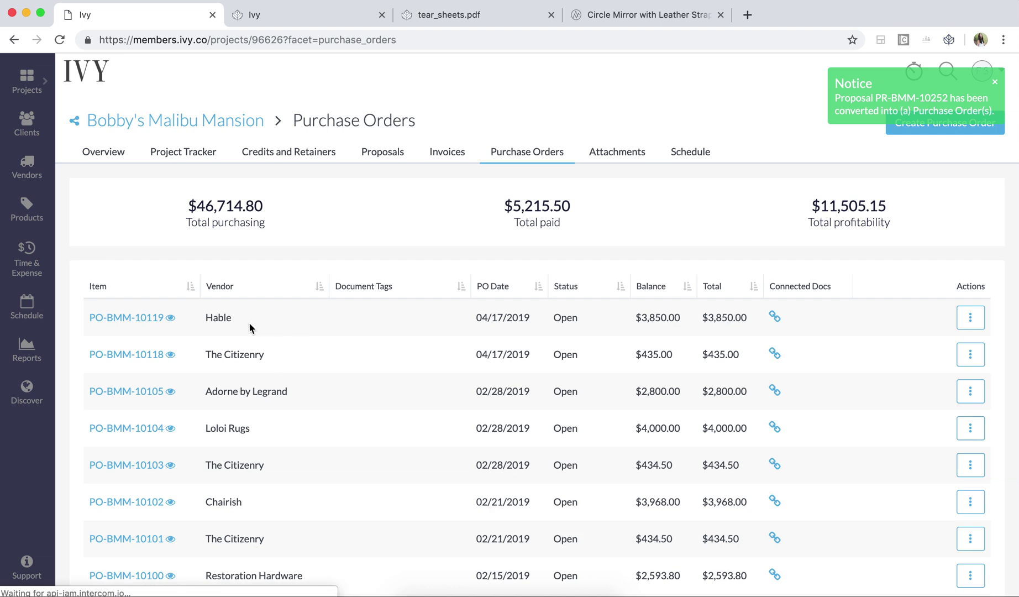
- Bring up The Citizenry's purchase order PO-BMM-10118, totalling $435.00
click(134, 360)
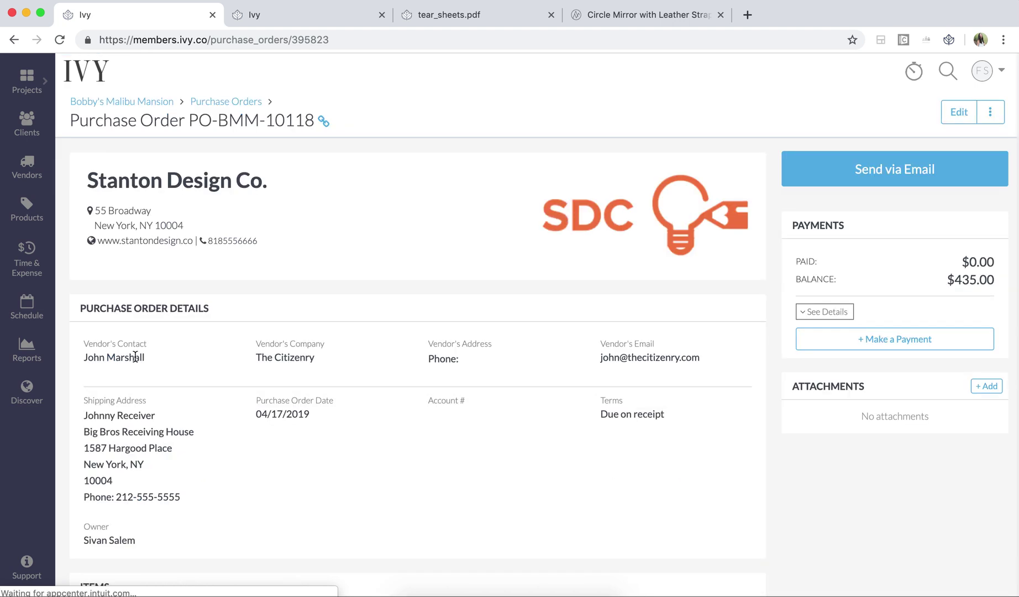
scroll(134, 358, down, 2)
scroll(134, 358, down, 2)
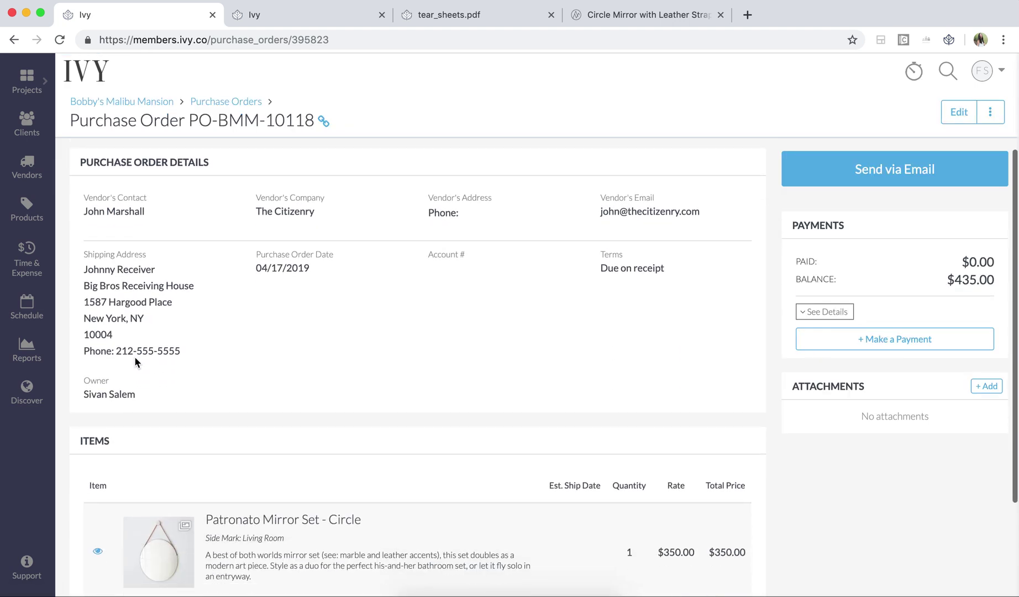
scroll(131, 353, down, 2)
scroll(130, 353, down, 3)
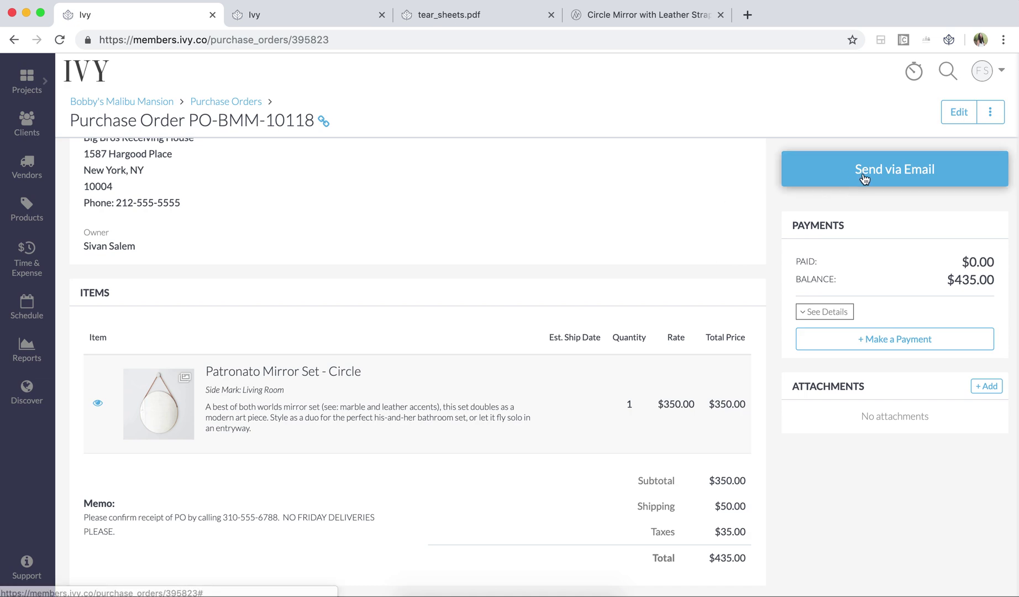
- Preview the PO-BMM-10118 PDF in a separate tab, then close the email form unsent
click(863, 173)
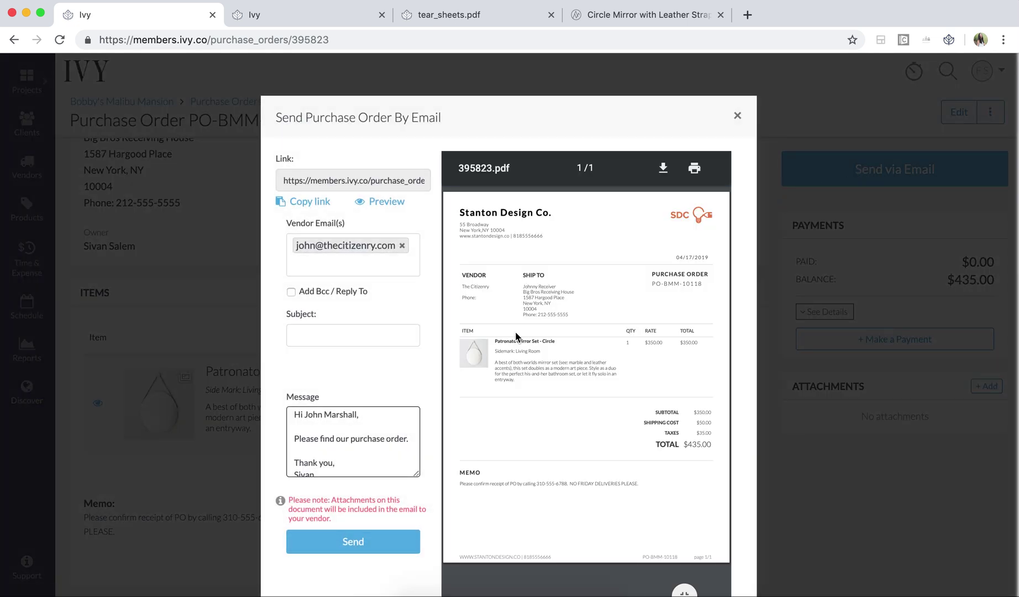
scroll(509, 239, down, 2)
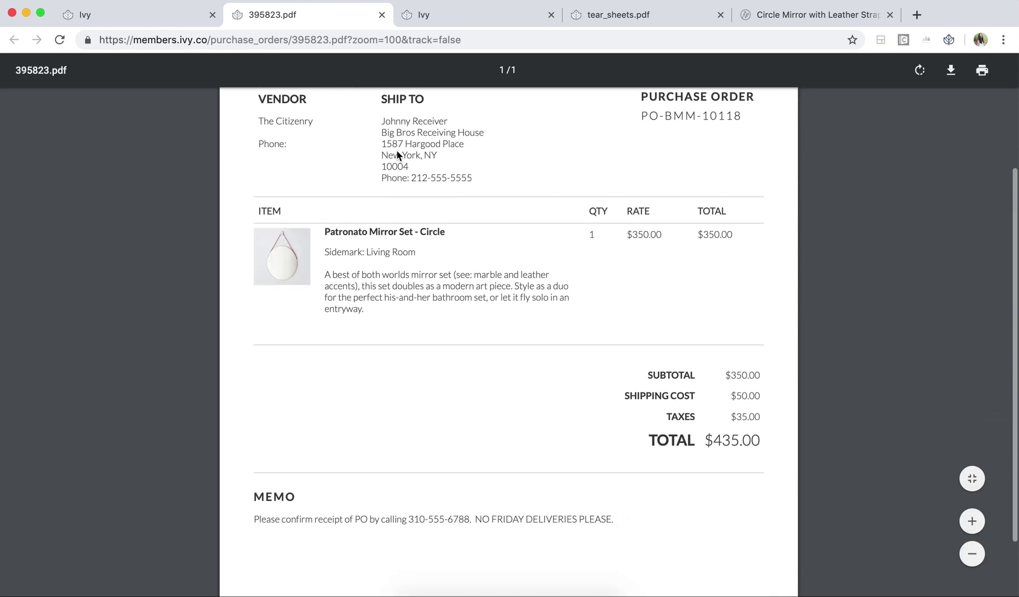
scroll(396, 151, down, 2)
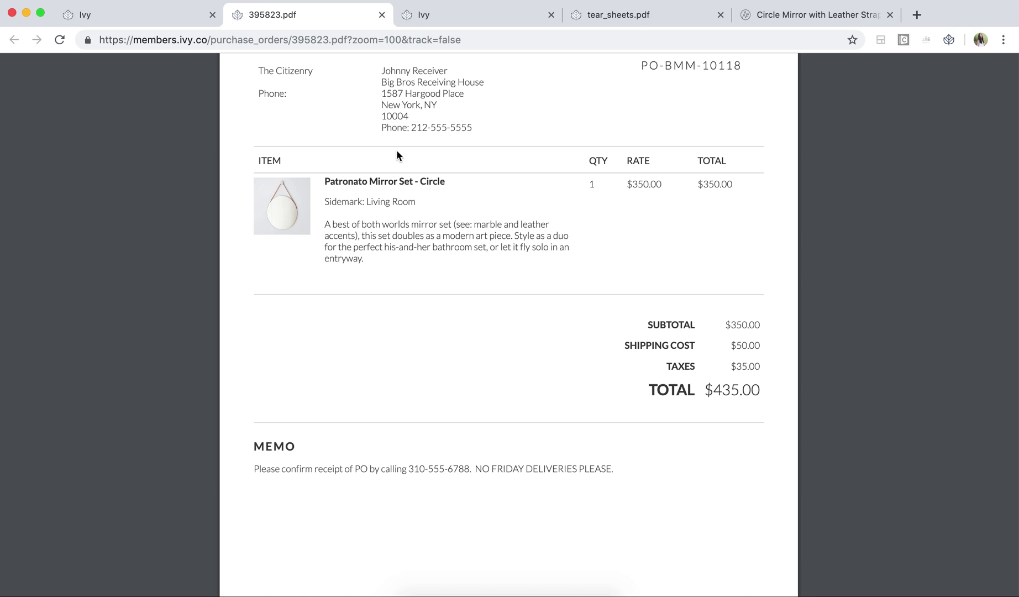
scroll(396, 155, up, 2)
click(170, 22)
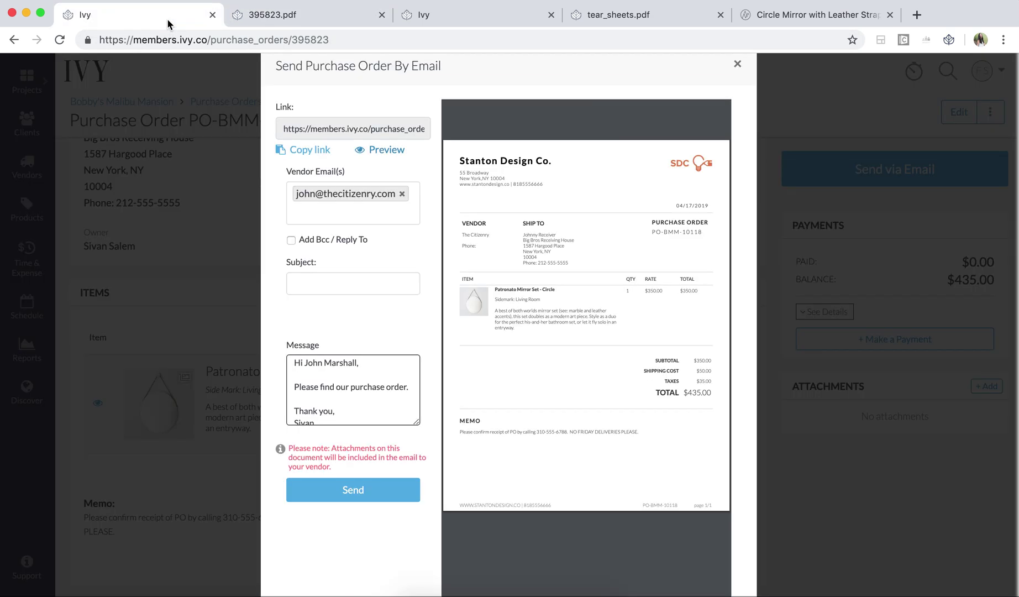
click(734, 65)
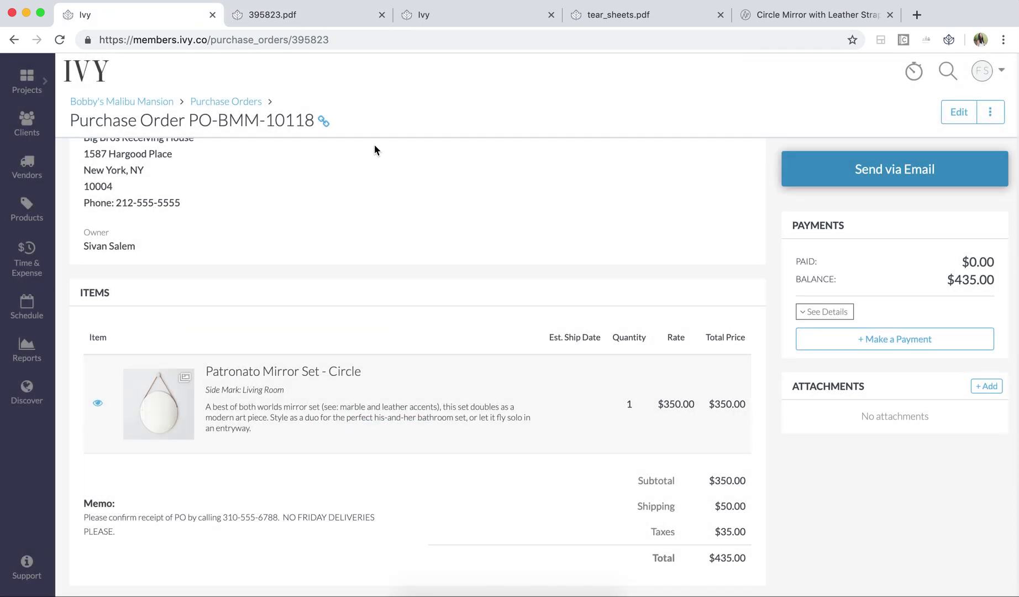
- Go to Bobby's Malibu Mansion and view its Project Tracker item table
click(110, 109)
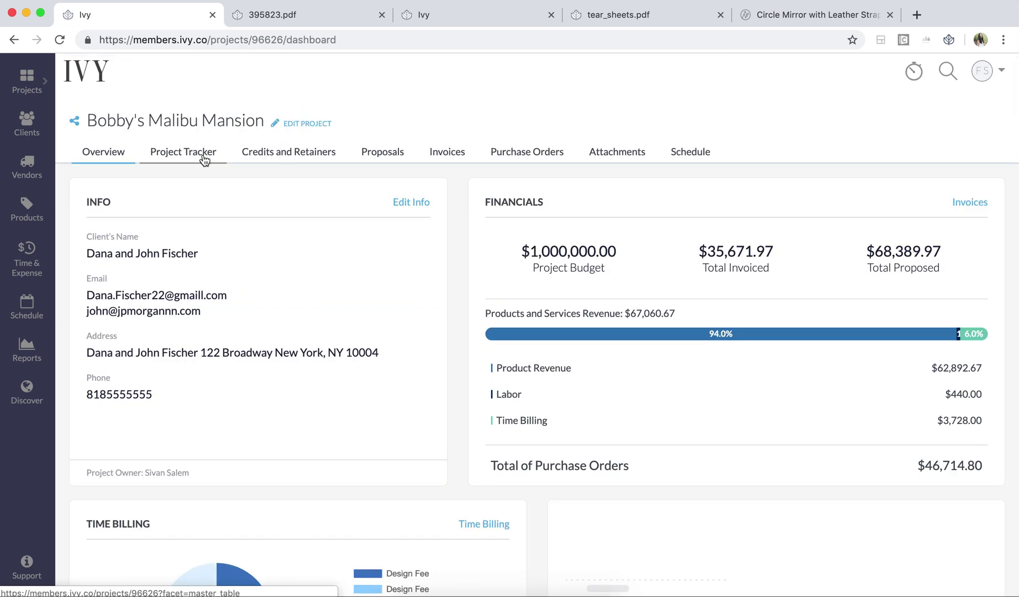
click(200, 159)
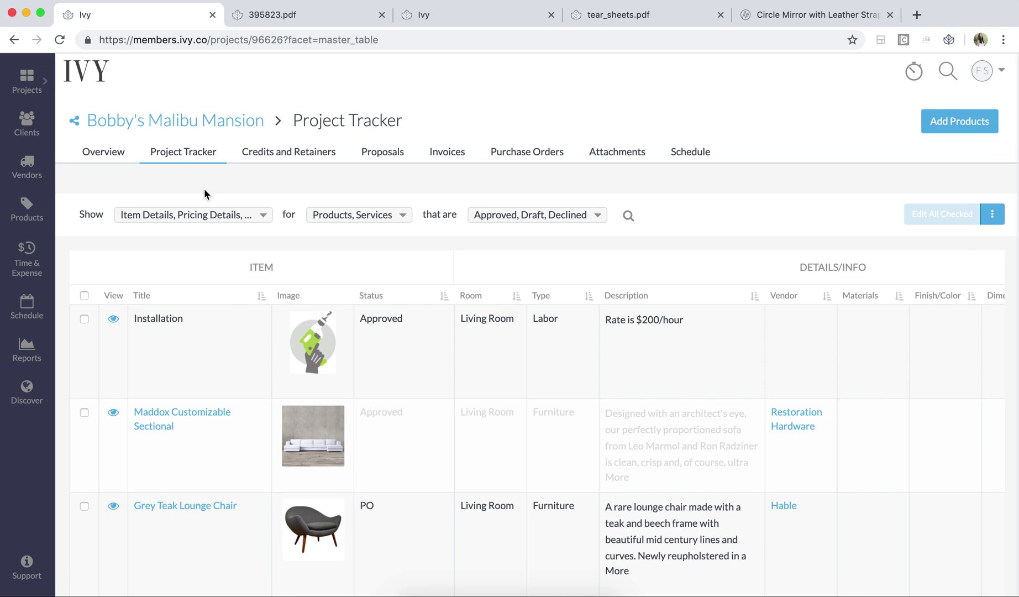
scroll(296, 391, down, 1)
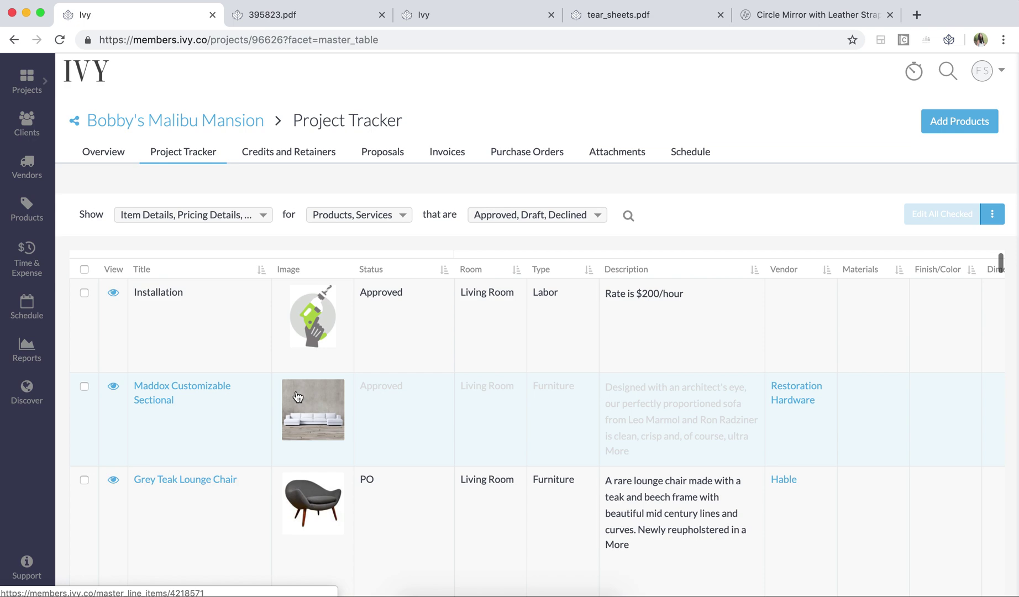
scroll(312, 554, down, 1)
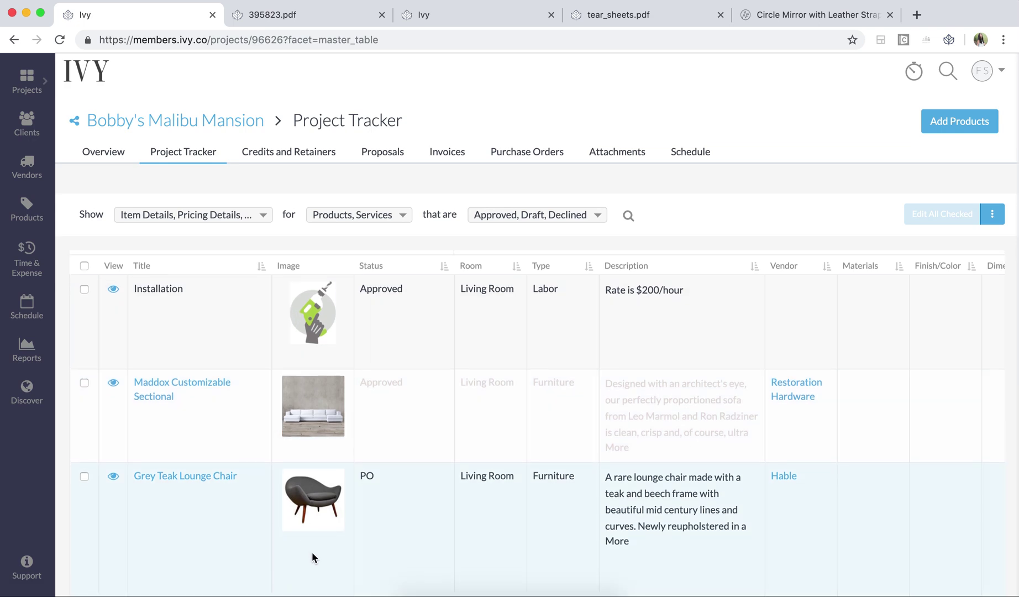
scroll(311, 557, down, 1)
scroll(311, 557, down, 3)
scroll(311, 557, down, 1)
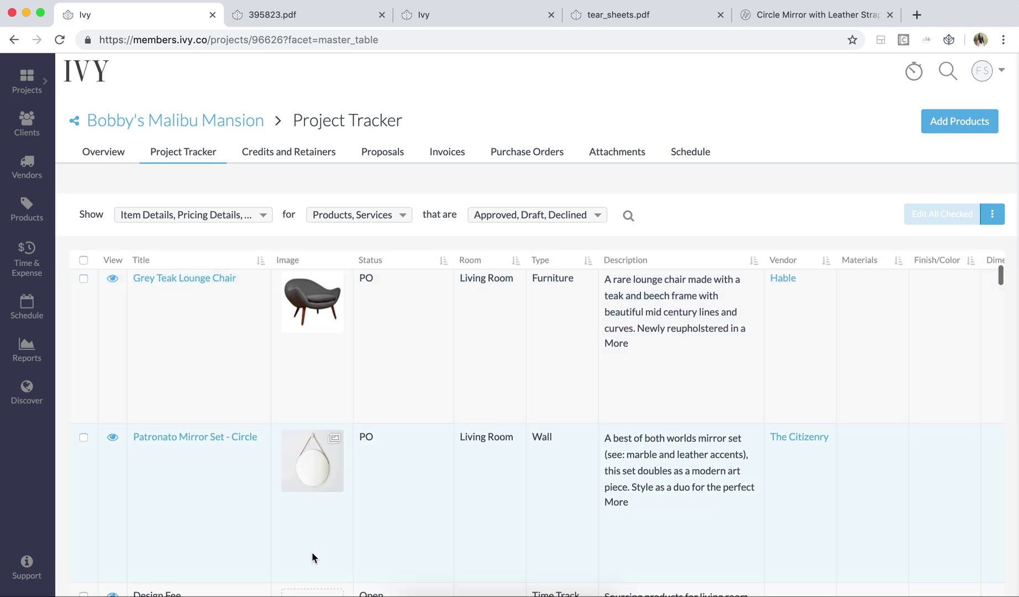
scroll(311, 555, up, 1)
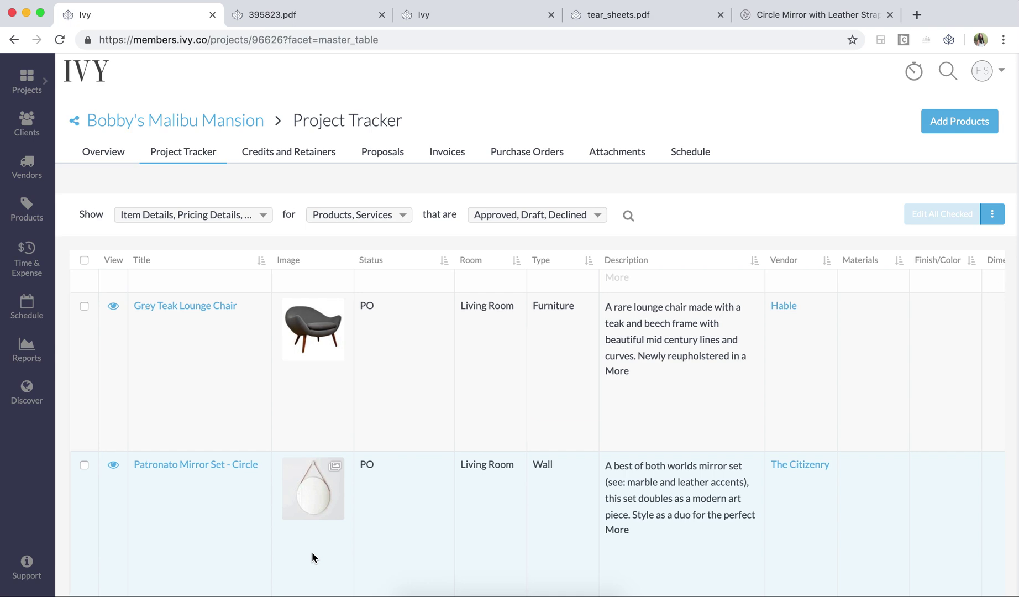
scroll(311, 555, down, 1)
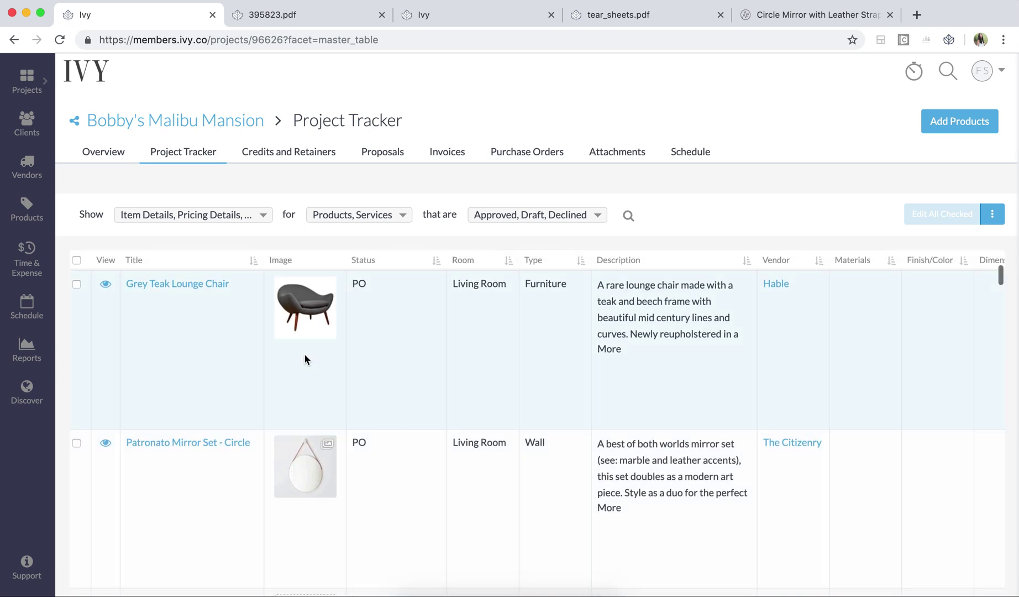
scroll(302, 356, right, 2)
scroll(301, 356, right, 3)
scroll(302, 357, right, 3)
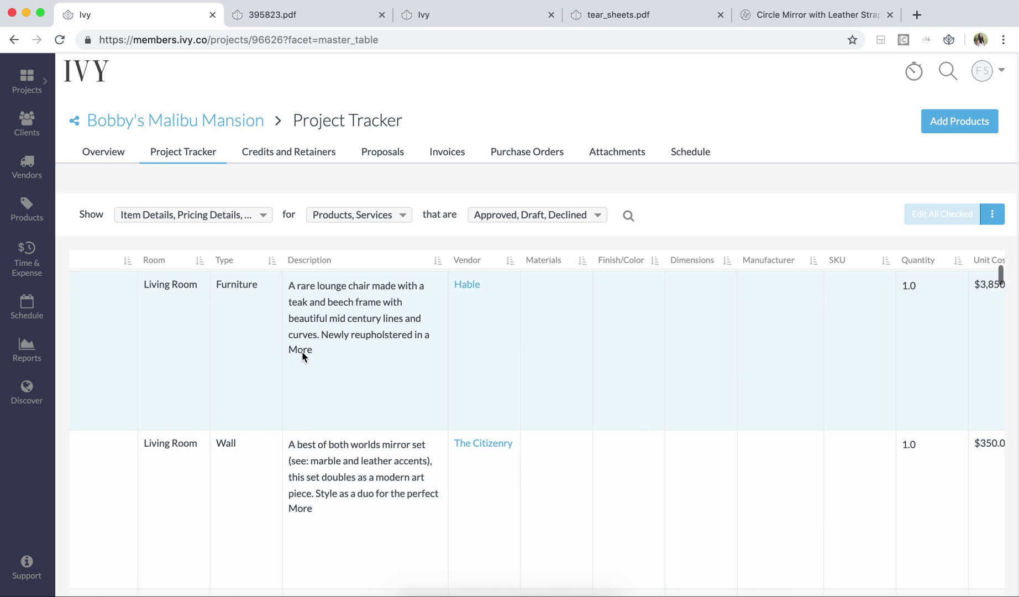
scroll(302, 350, right, 2)
scroll(302, 351, right, 1)
scroll(302, 351, right, 2)
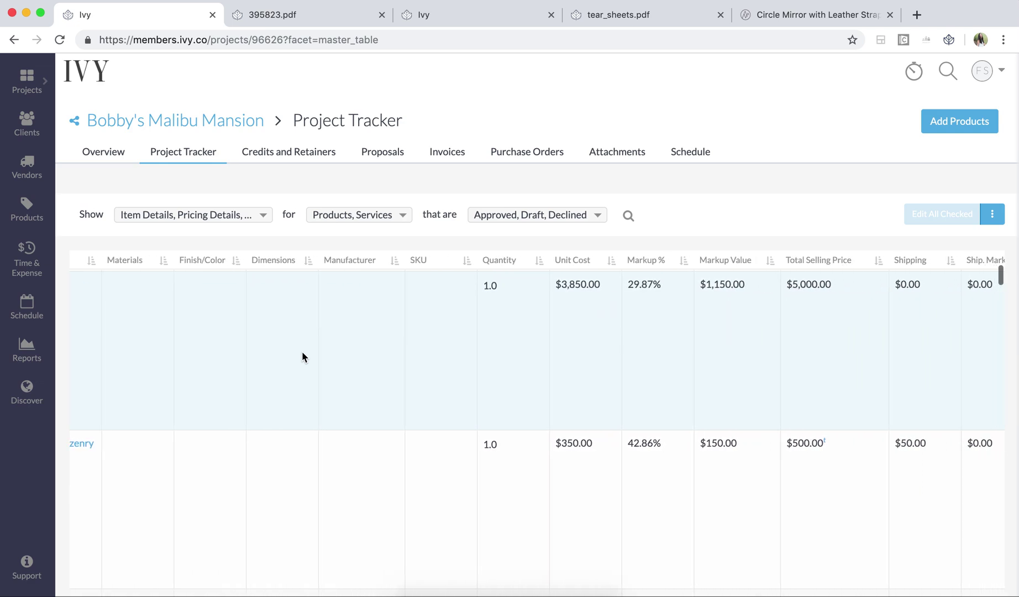
scroll(301, 351, right, 1)
scroll(302, 352, right, 3)
scroll(302, 353, right, 1)
scroll(302, 353, right, 1)
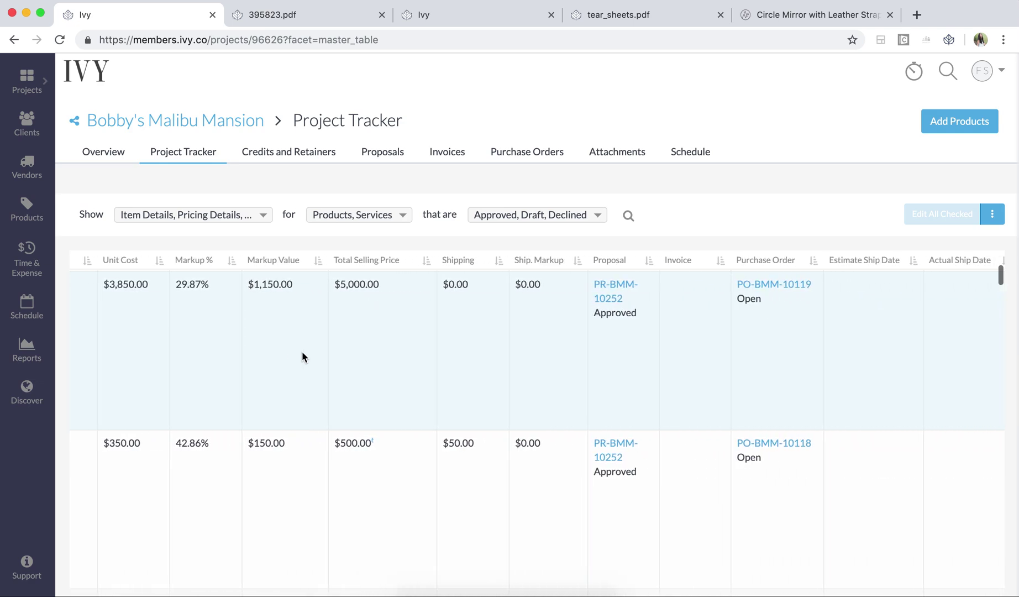
scroll(302, 352, right, 2)
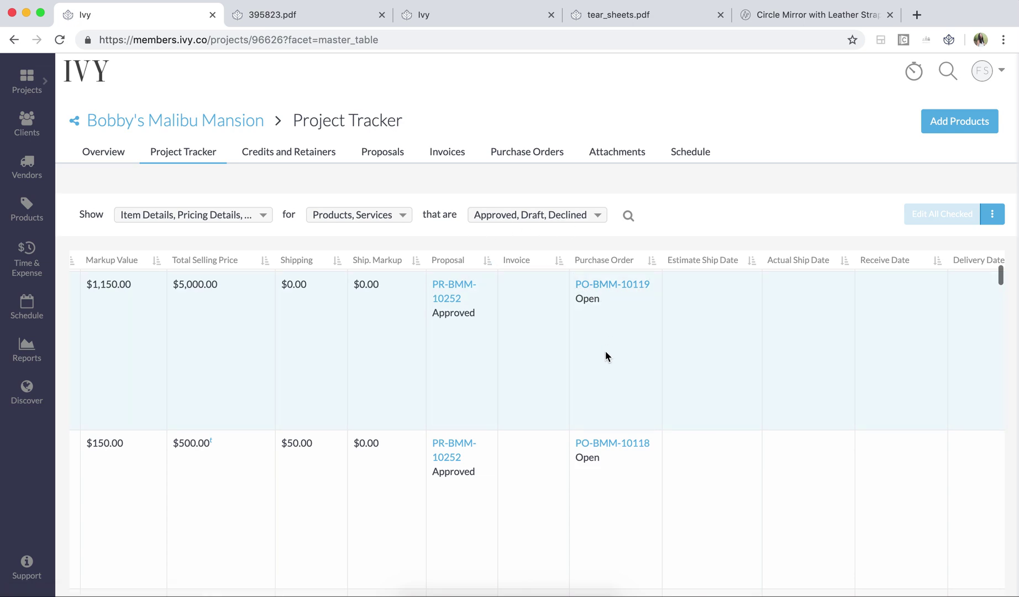
scroll(606, 351, right, 3)
scroll(605, 351, right, 1)
scroll(605, 352, right, 1)
scroll(605, 351, right, 2)
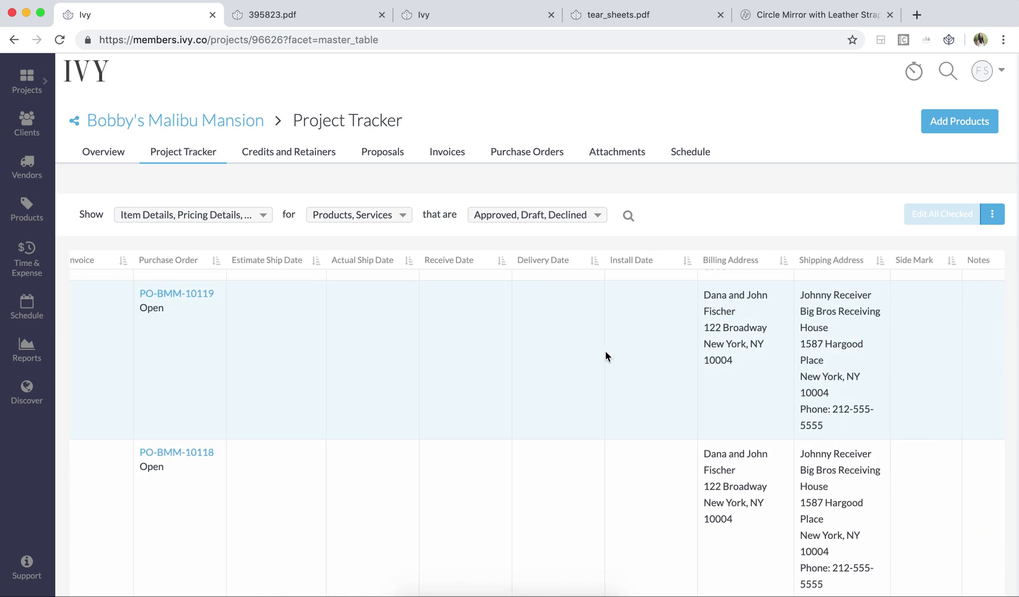
scroll(605, 351, right, 1)
scroll(606, 351, right, 2)
scroll(605, 351, right, 2)
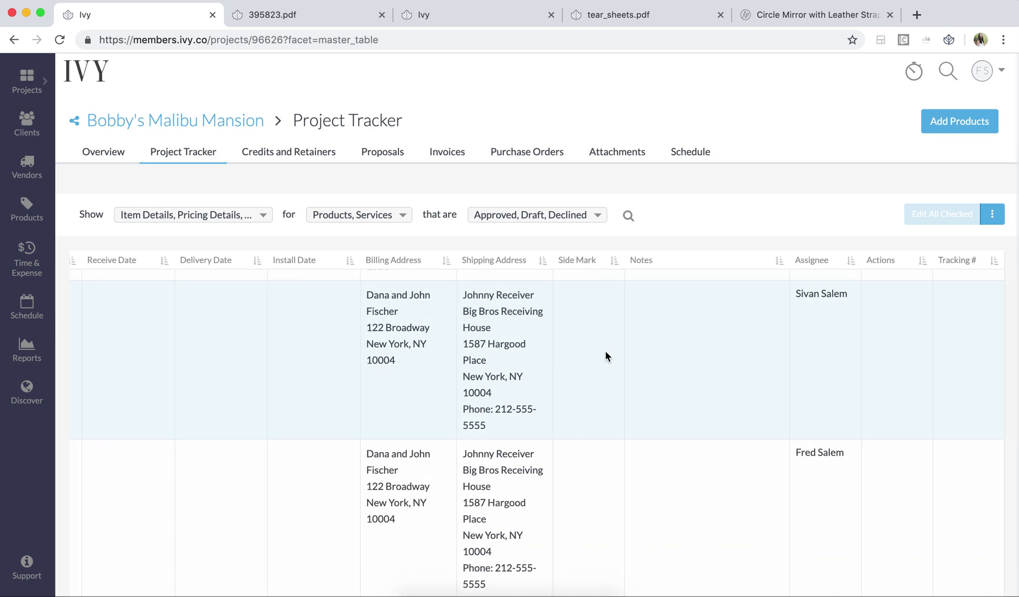
scroll(606, 356, left, 5)
scroll(608, 356, left, 3)
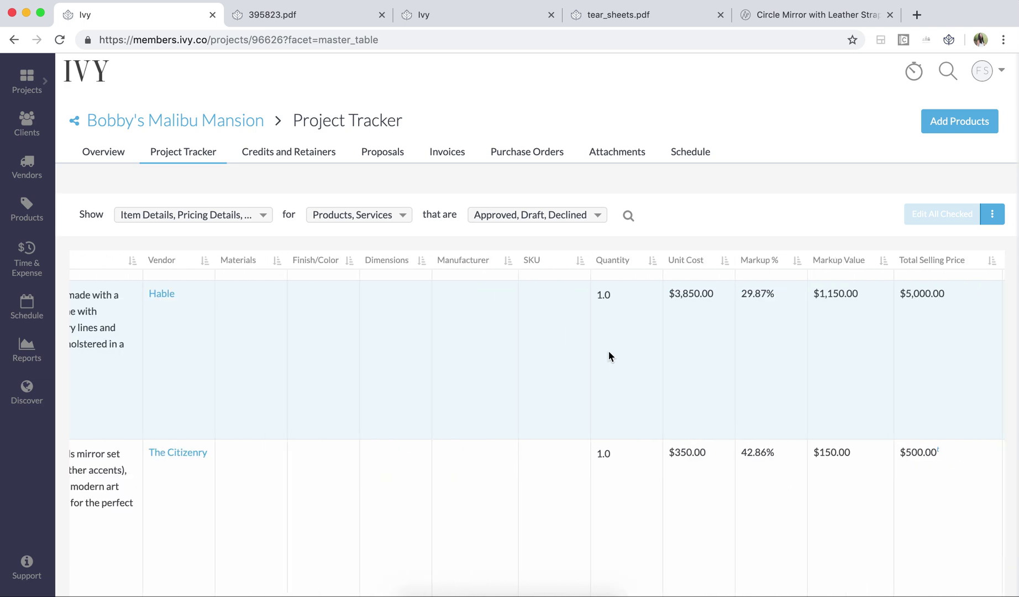
scroll(609, 356, left, 3)
scroll(609, 356, up, 2)
scroll(608, 356, up, 2)
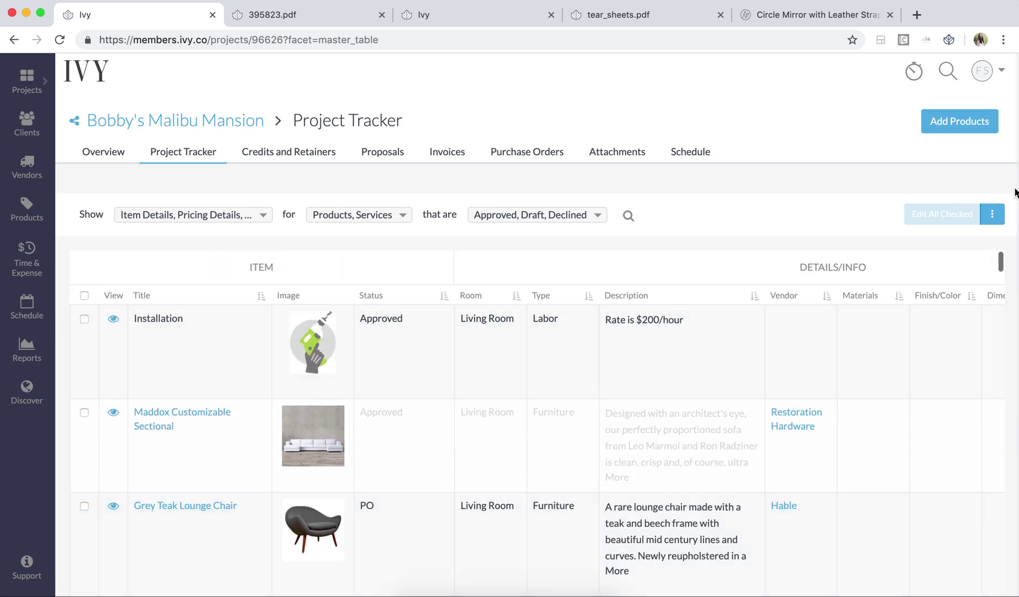
- Review the tracker's export options (FFE schedule PDF, Excel, tear sheets) and dismiss them
click(992, 214)
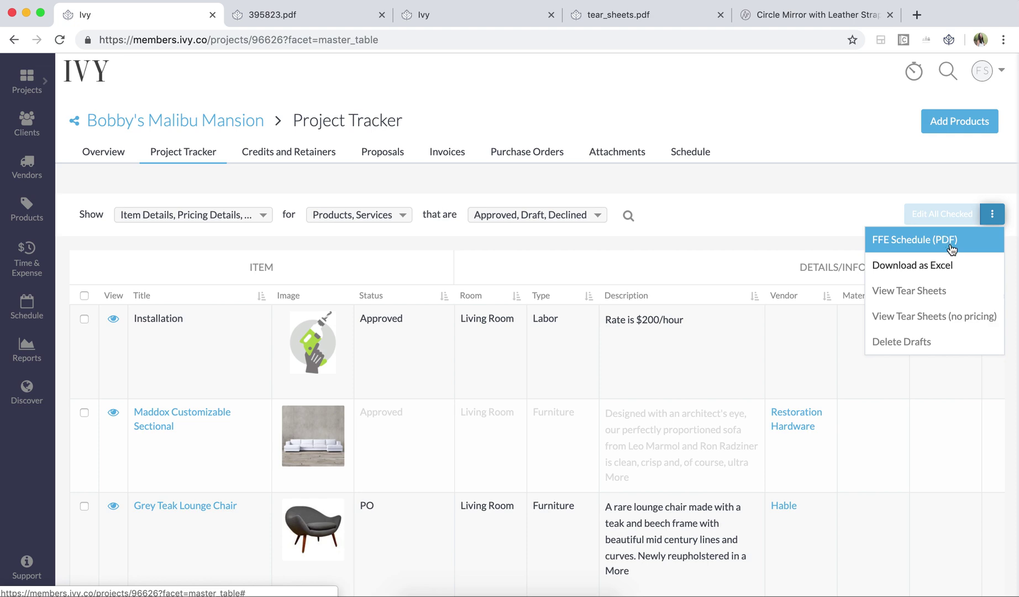
click(770, 216)
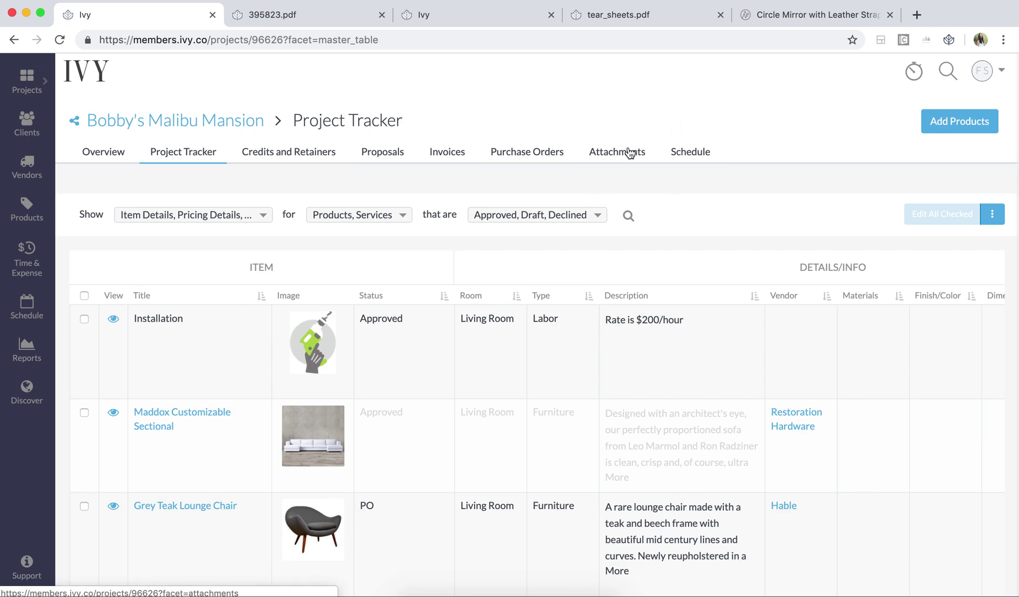
- View the project's April 2019 schedule calendar with its 10am event on the 17th
click(692, 156)
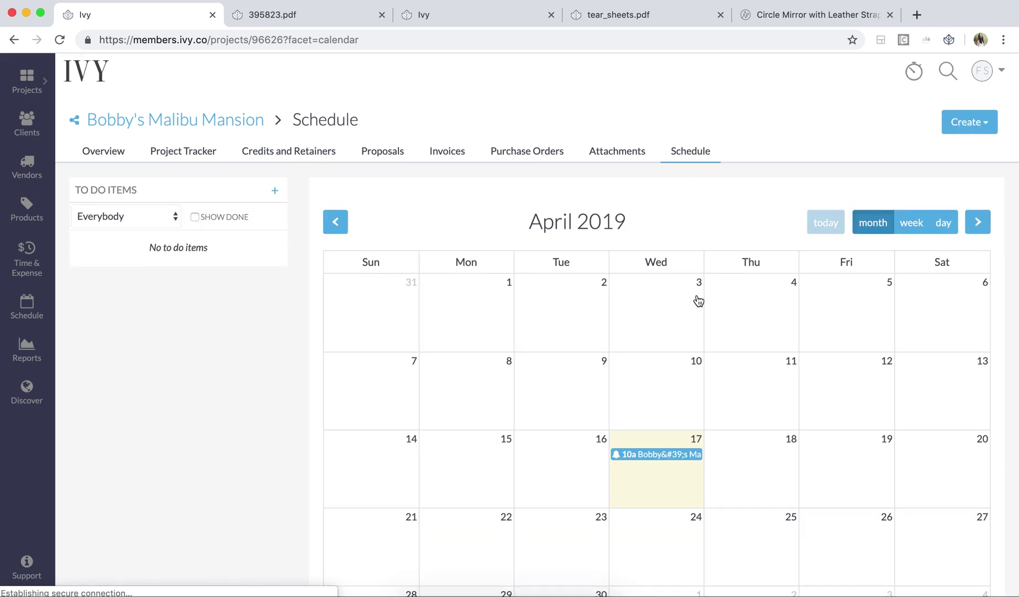
scroll(699, 300, down, 3)
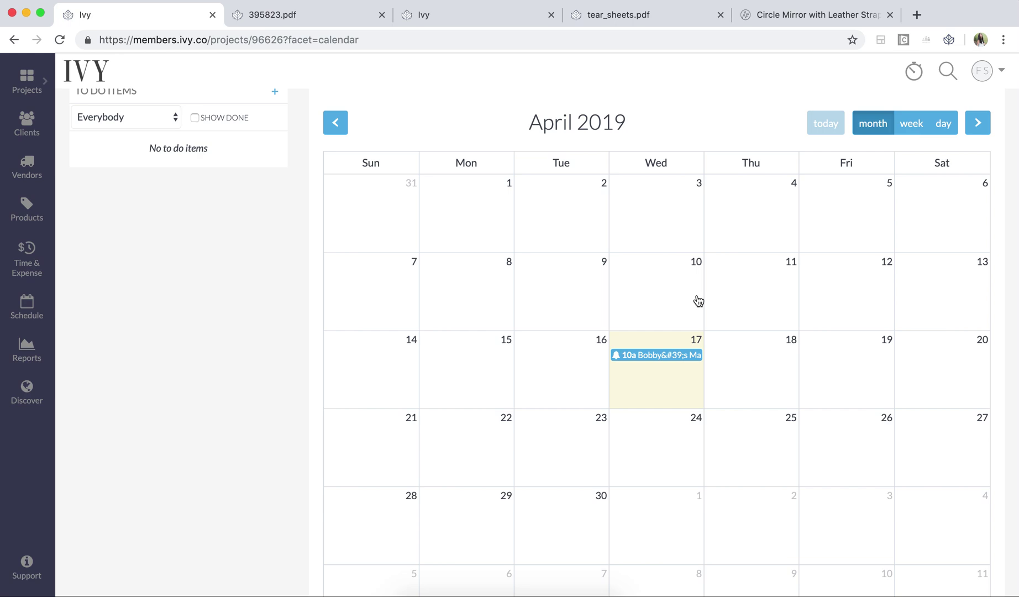
scroll(398, 314, up, 3)
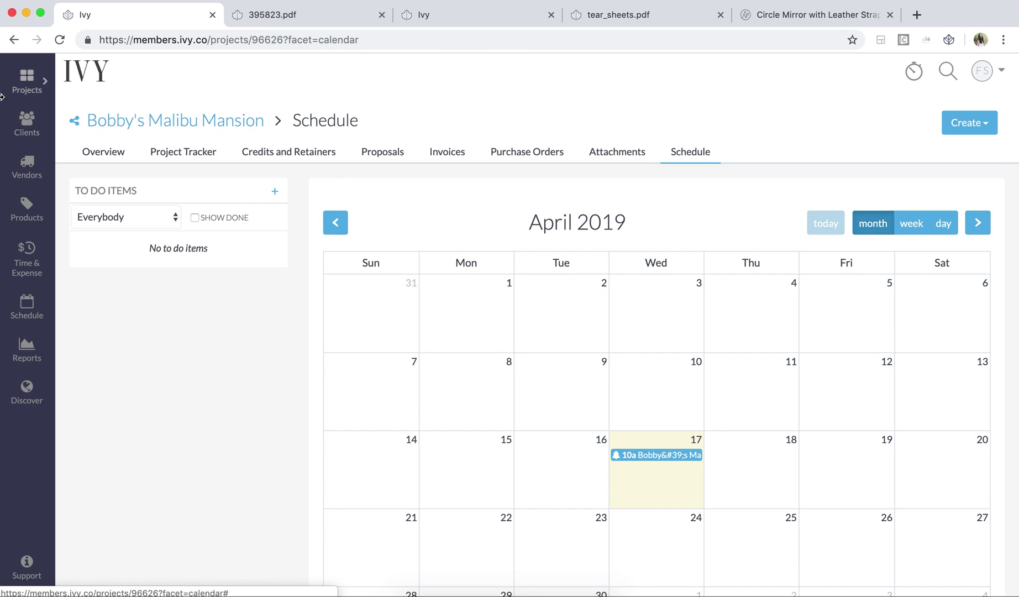
- Open the Abnormal Anonymous vendor's edit form from the Vendors list
click(30, 172)
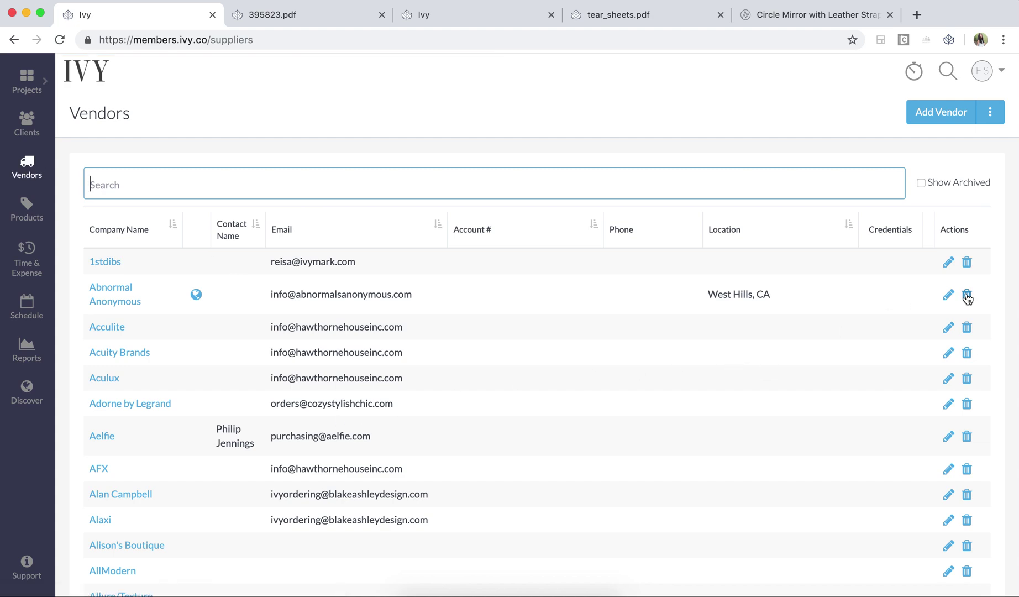
click(949, 295)
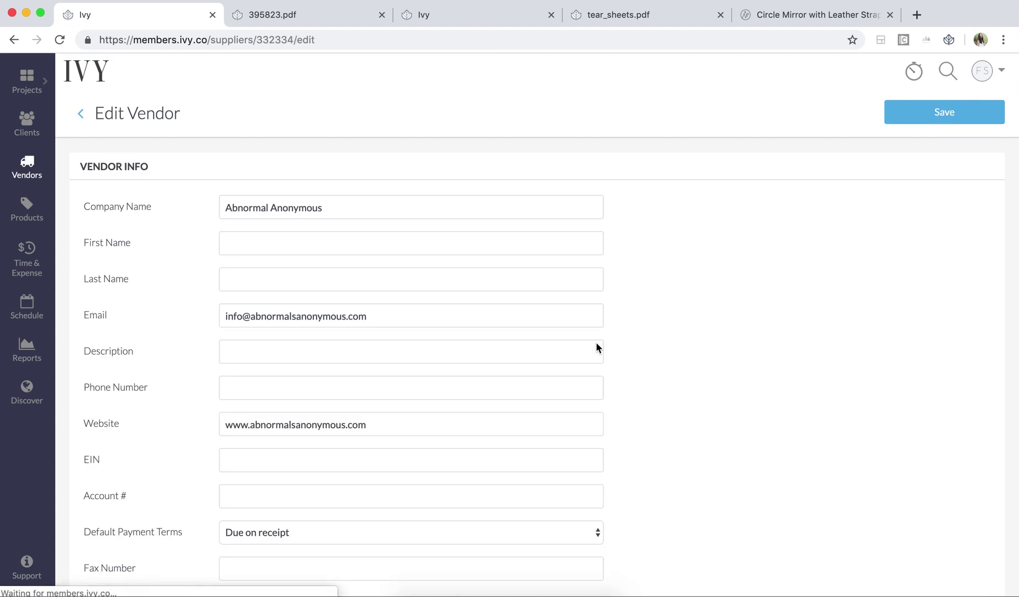
scroll(596, 345, down, 1)
scroll(584, 355, down, 4)
scroll(584, 355, down, 2)
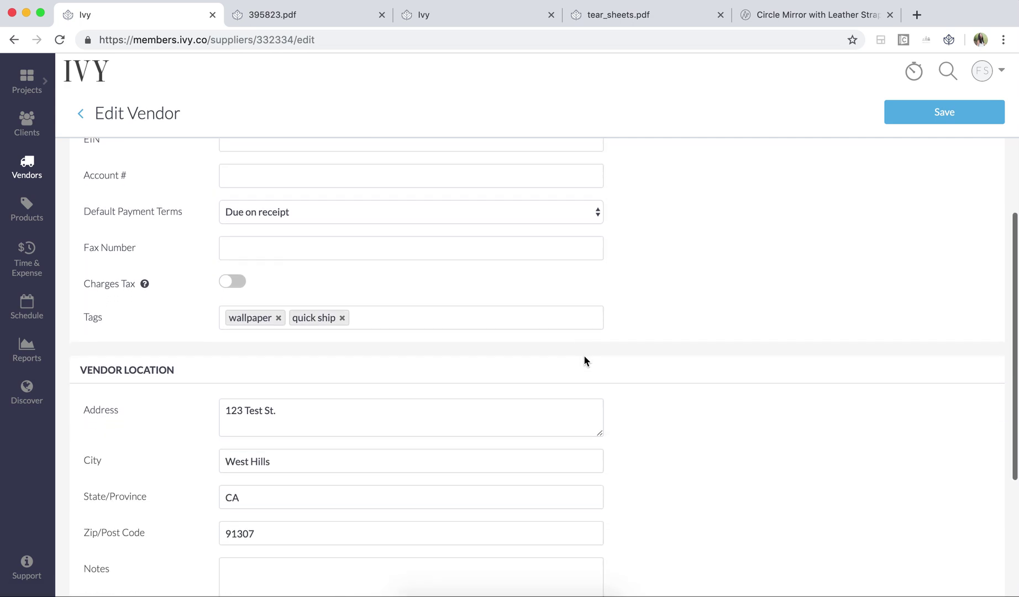
scroll(583, 355, down, 1)
scroll(584, 355, down, 2)
scroll(584, 354, down, 1)
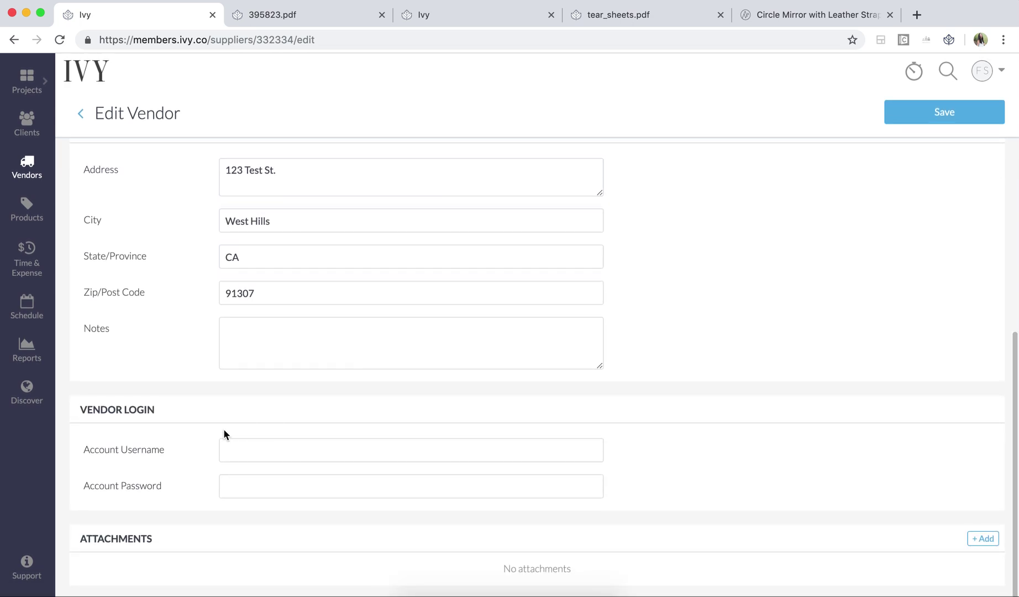
scroll(141, 506, up, 1)
scroll(141, 506, up, 1)
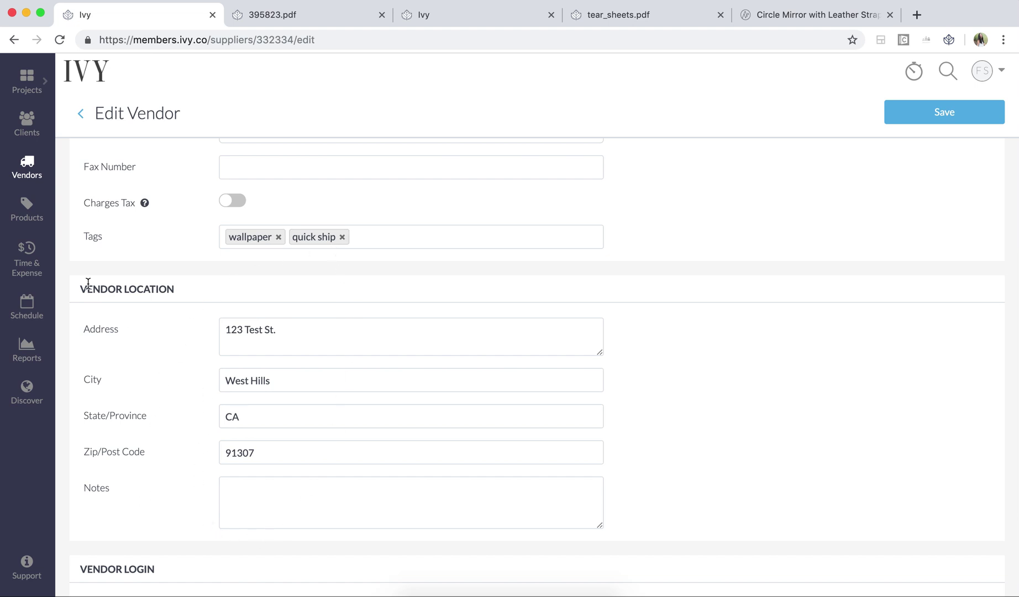
- Go to the Products catalog
click(35, 212)
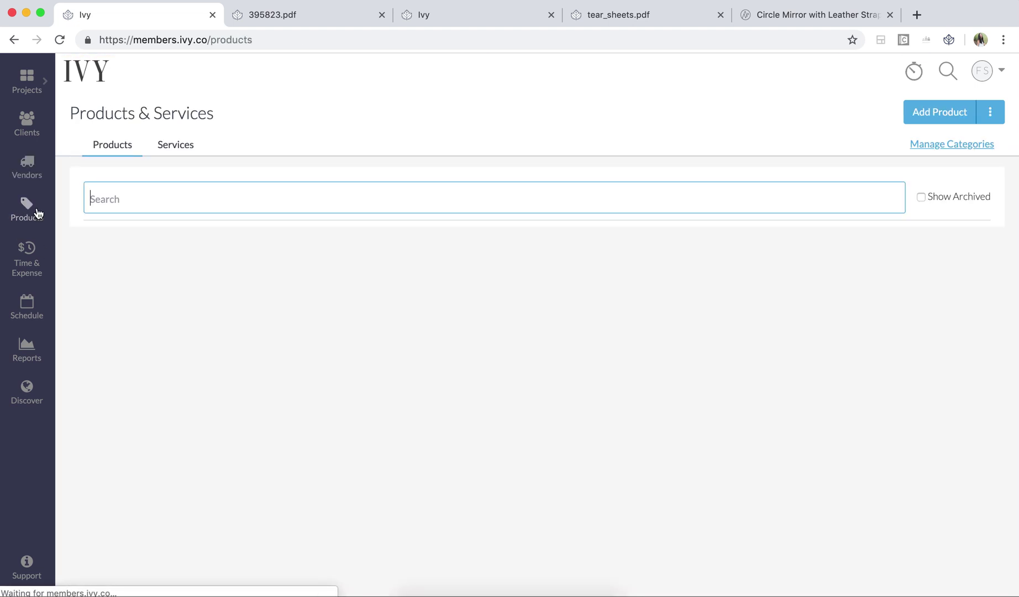
scroll(378, 432, down, 4)
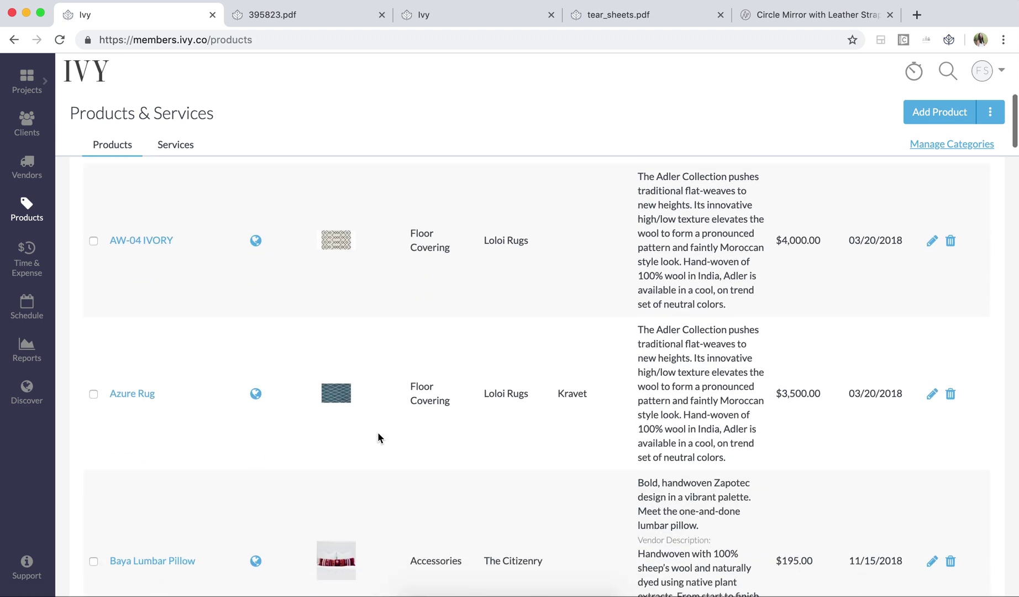
scroll(378, 431, down, 2)
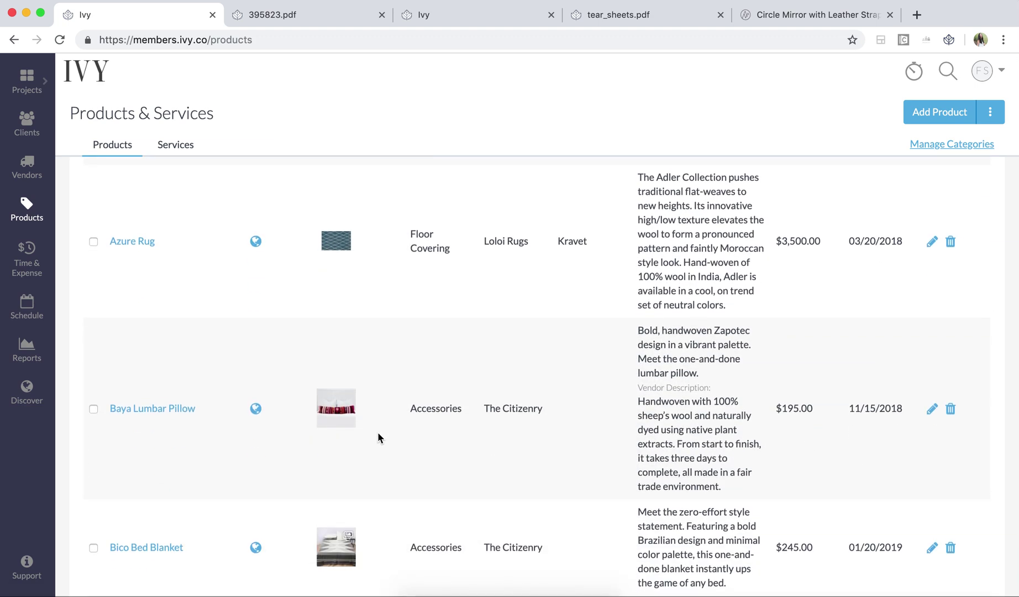
scroll(377, 433, down, 2)
scroll(378, 435, down, 1)
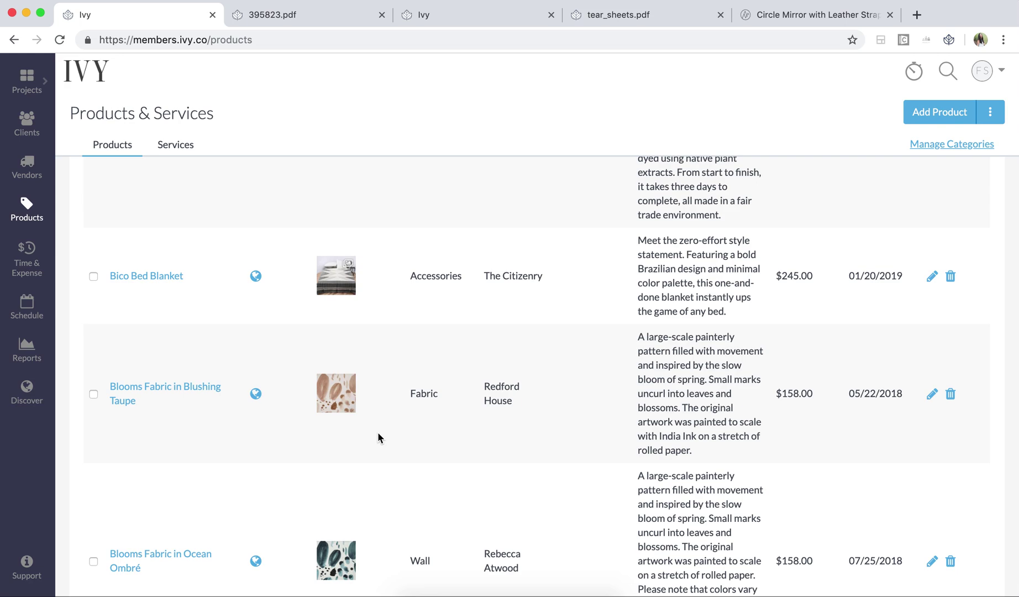
scroll(377, 433, up, 3)
scroll(378, 433, up, 5)
scroll(377, 433, up, 2)
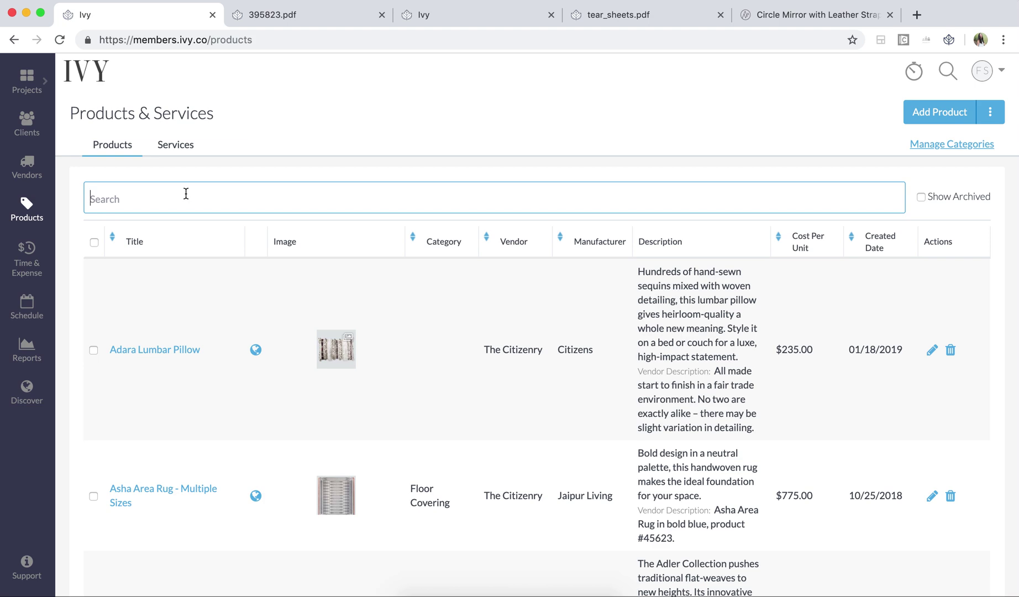
text(rug)
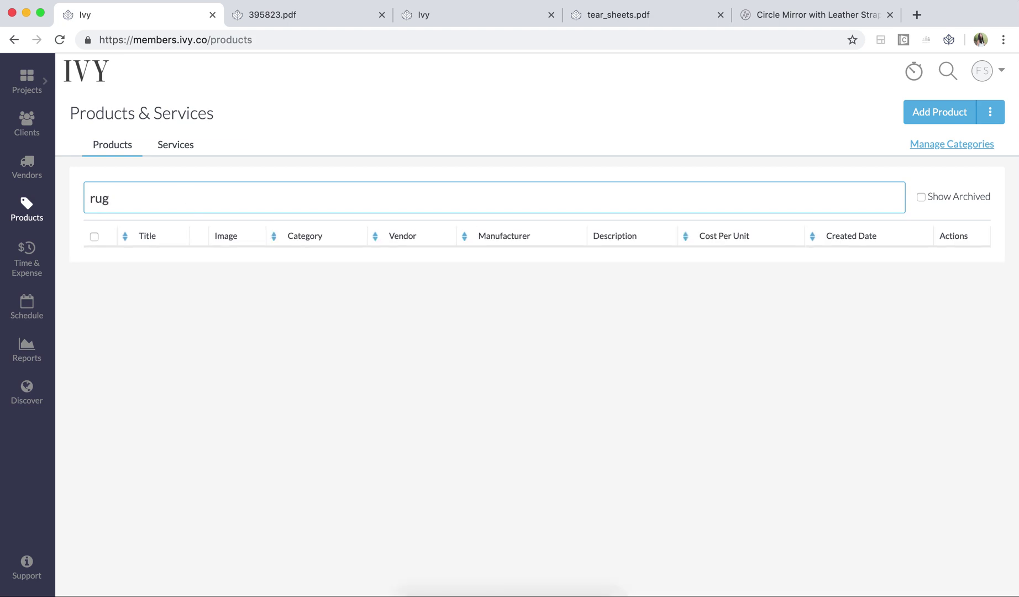
scroll(288, 373, down, 1)
scroll(288, 373, down, 5)
scroll(288, 372, down, 2)
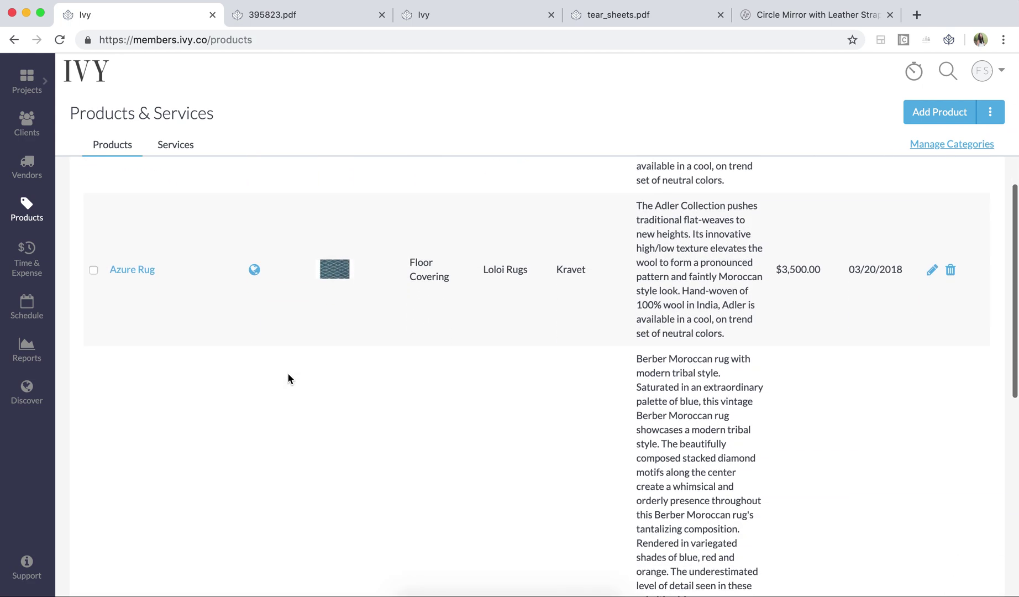
scroll(287, 372, down, 1)
- Open Time & Expense, then preview and close the timer and new-entry form unsaved
click(17, 271)
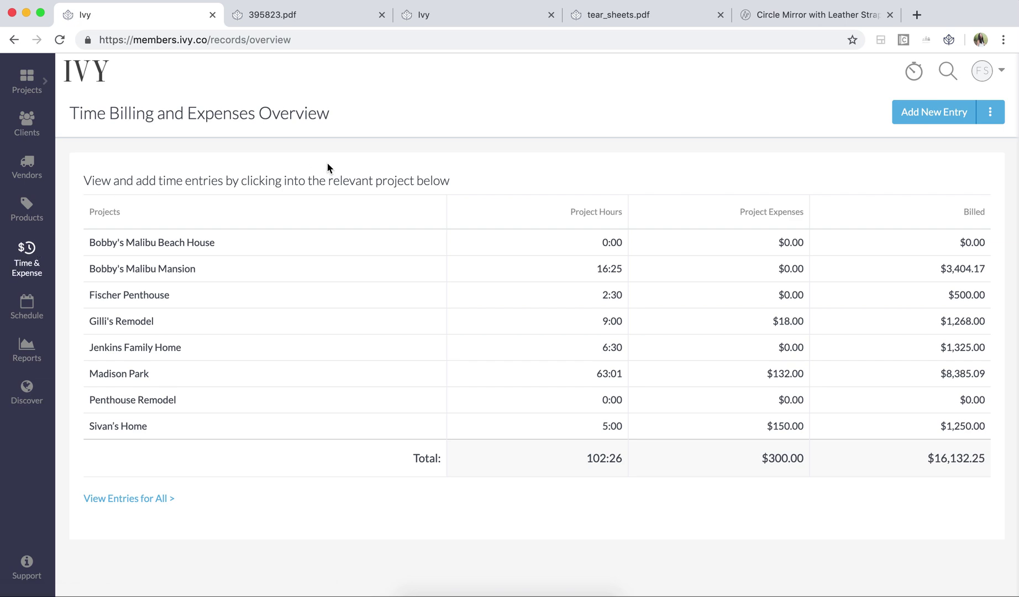
click(918, 73)
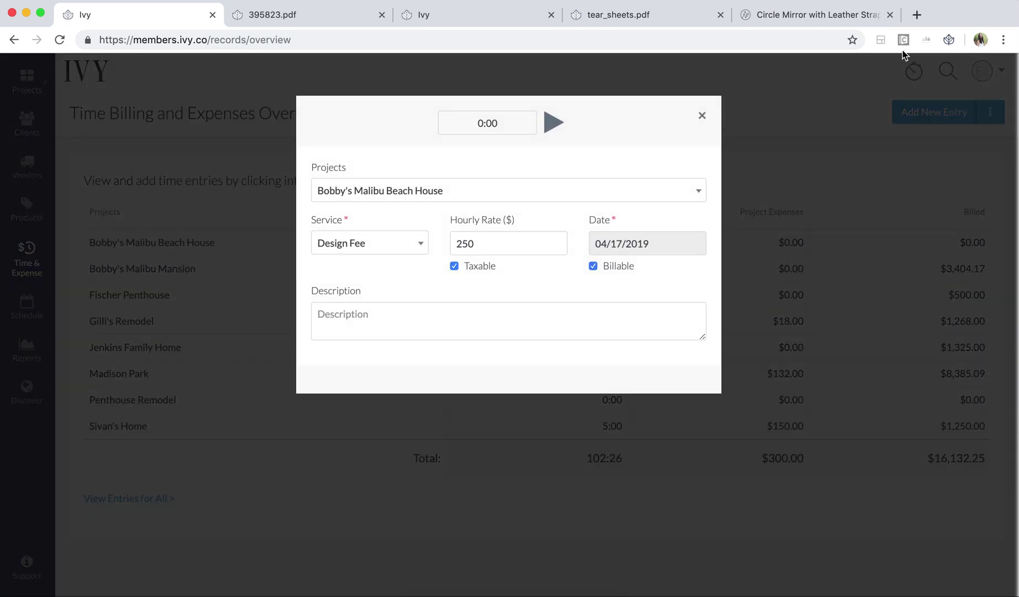
click(703, 117)
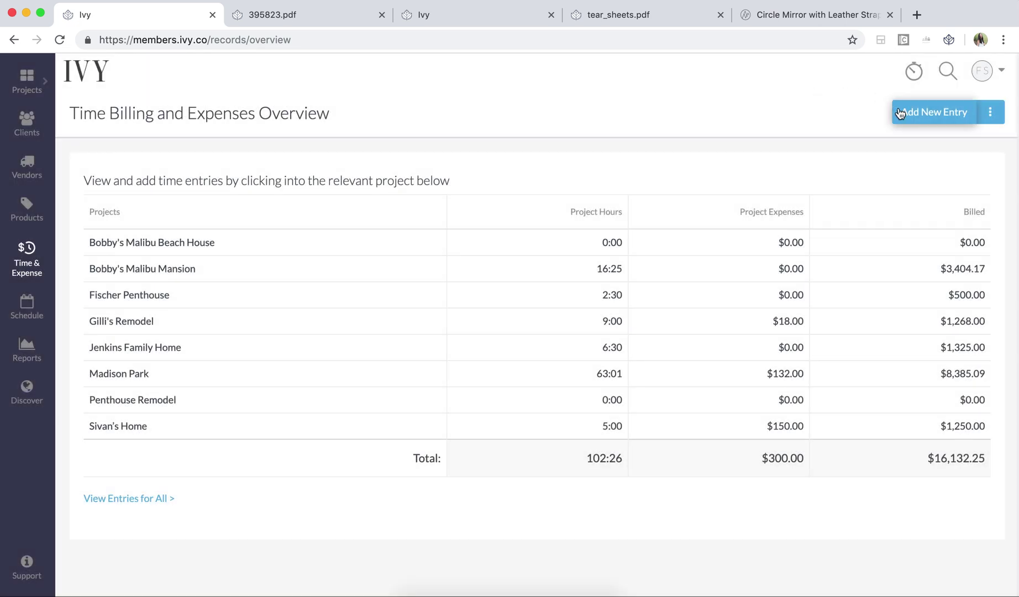
click(903, 116)
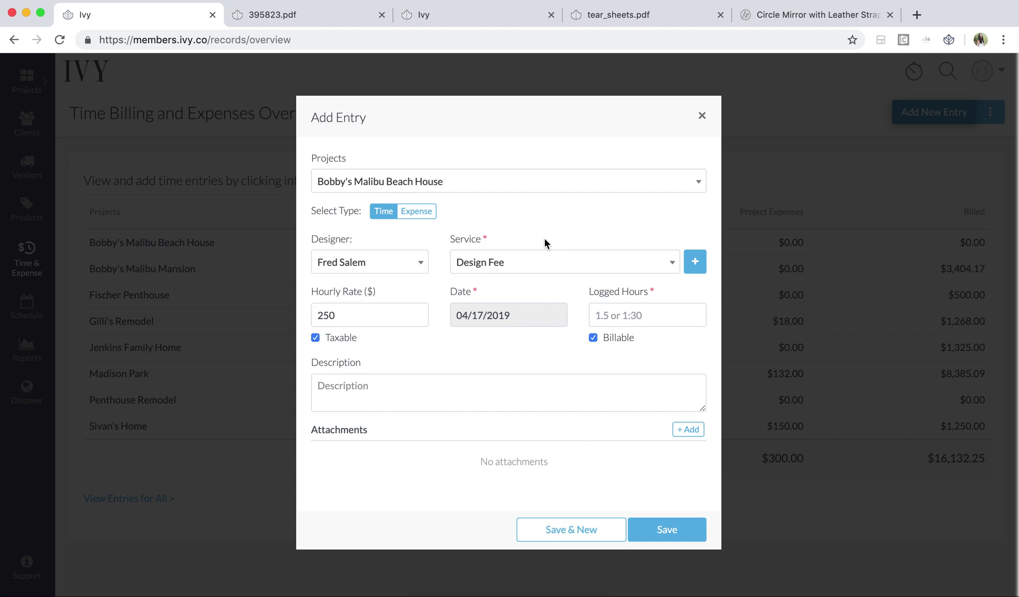
click(703, 115)
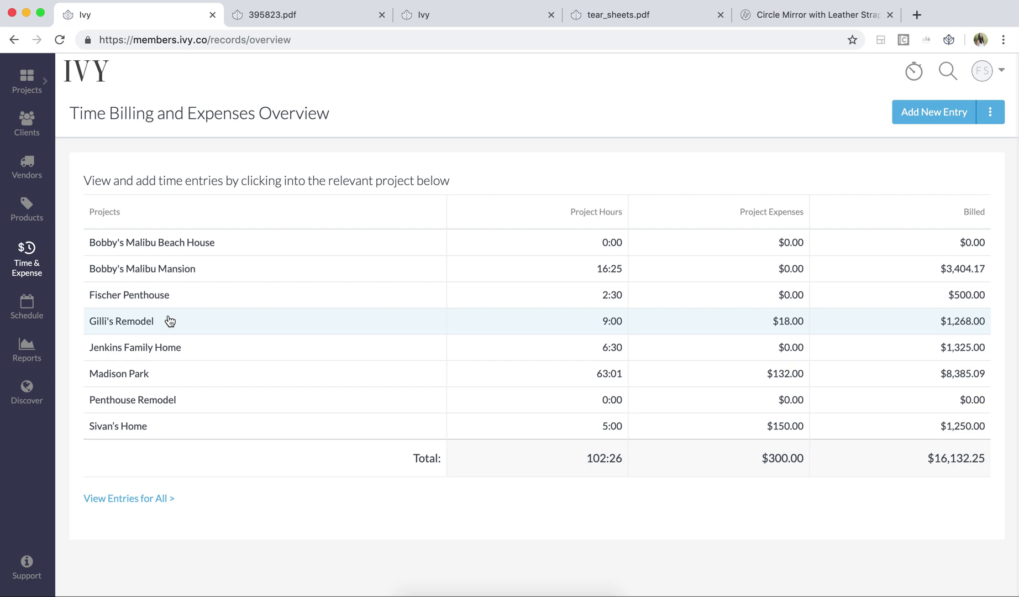
- Log and save a one-hour 'Sourcing' entry for Jenkins Family Home
click(165, 347)
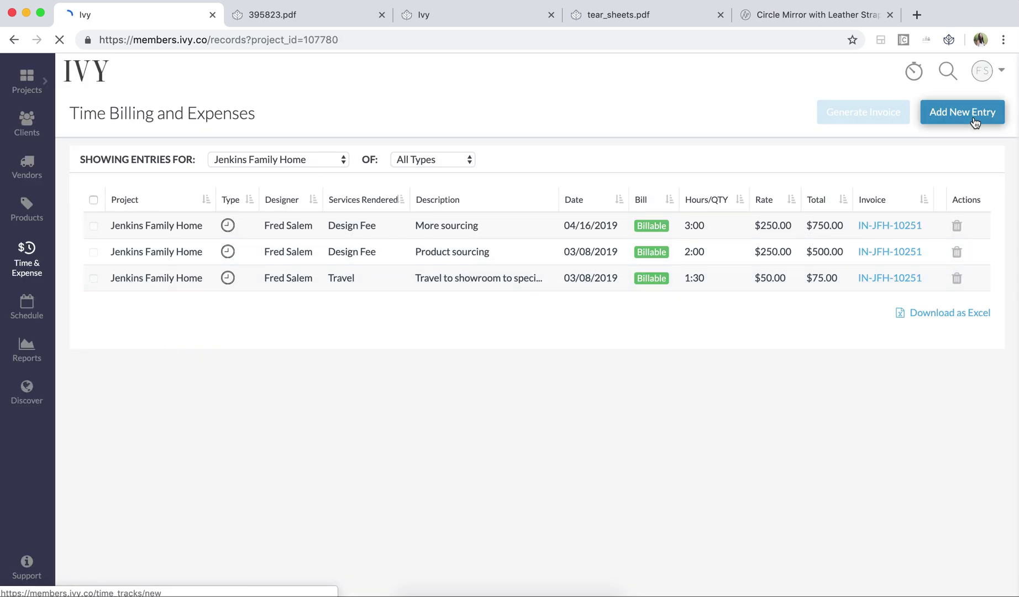
click(974, 121)
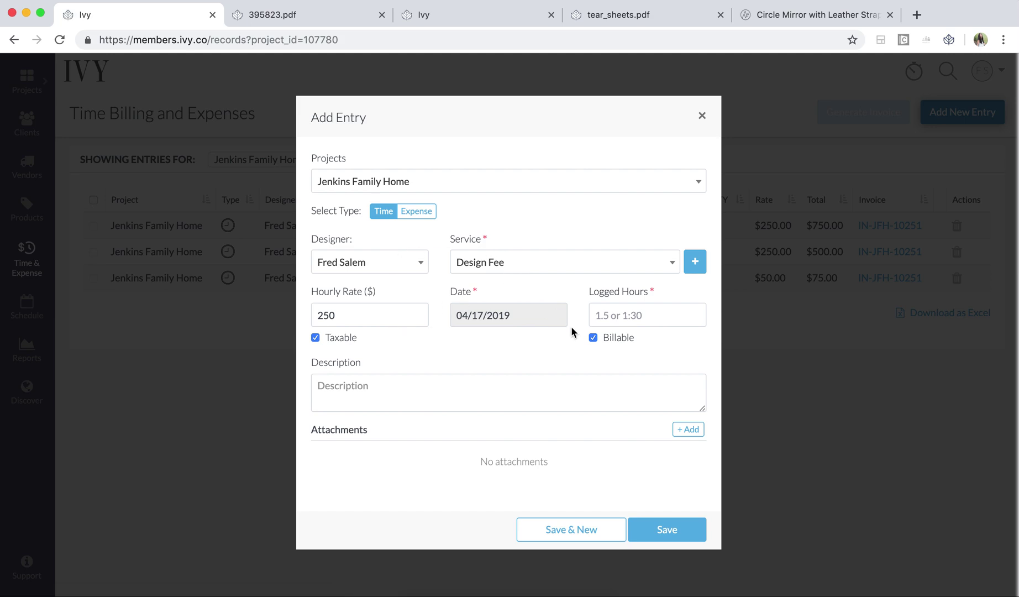
click(597, 315)
text(1)
click(517, 385)
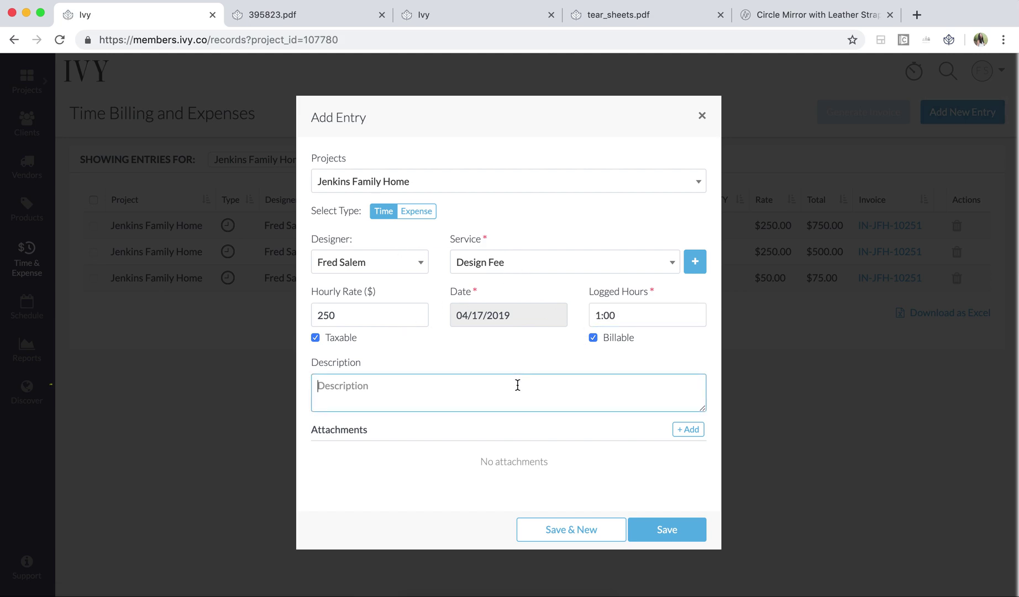
text(Sourcing)
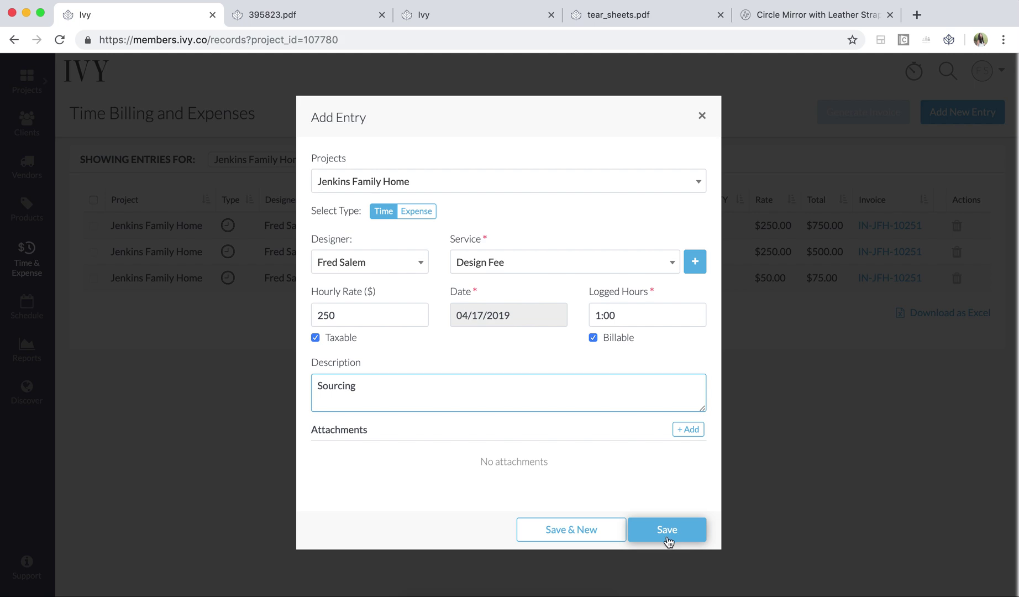
click(665, 531)
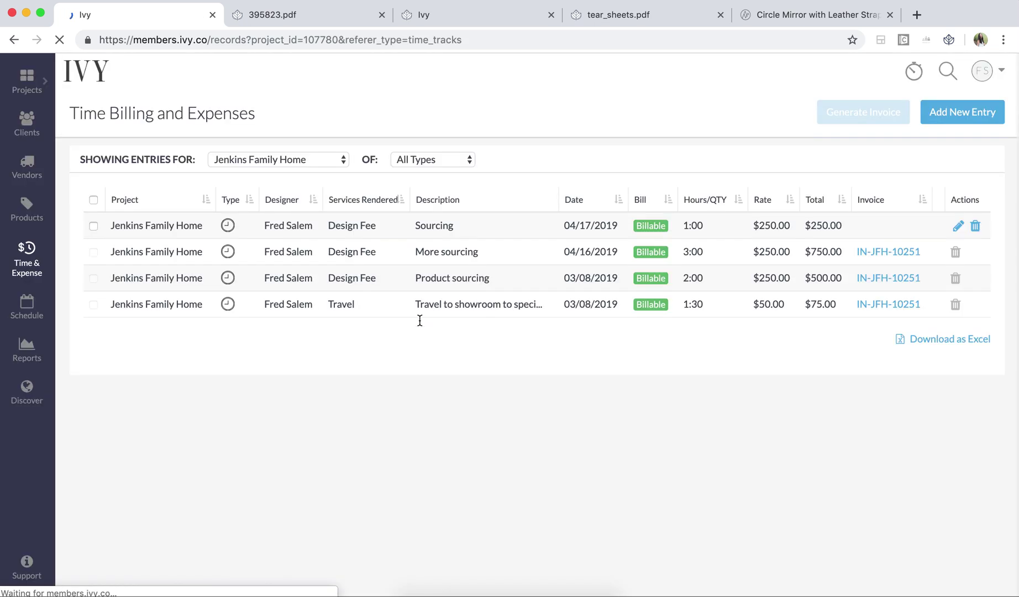
- Invoice the Sourcing entry as IN-JFH-10253 with a $273.13 balance
click(91, 228)
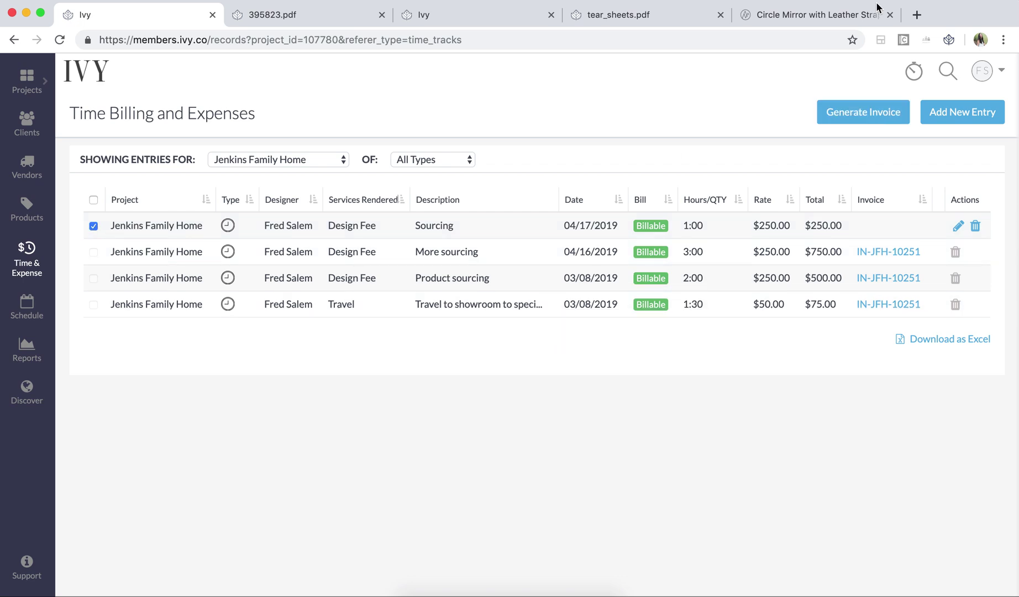
click(860, 116)
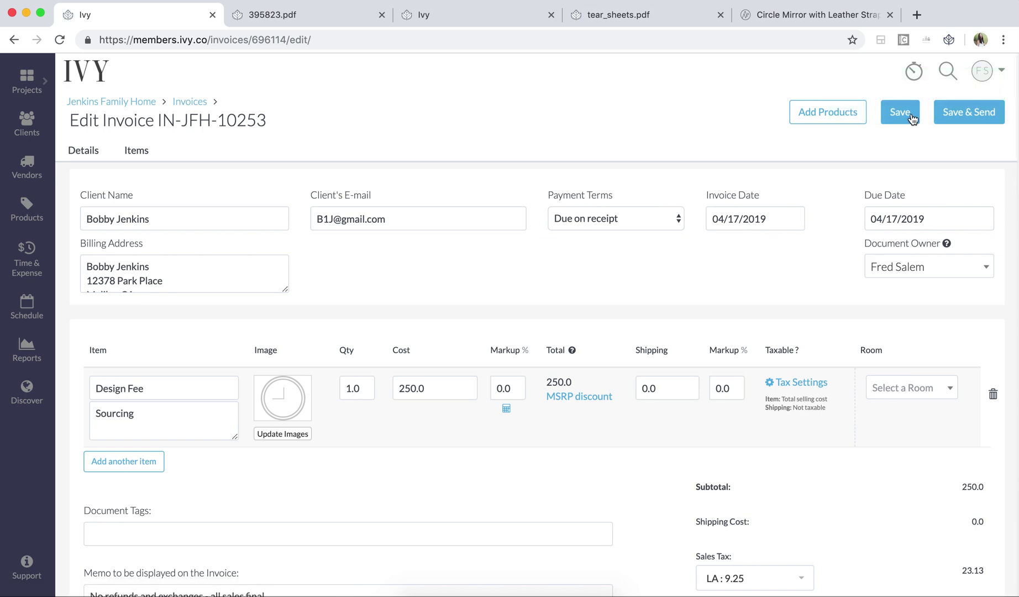
click(910, 117)
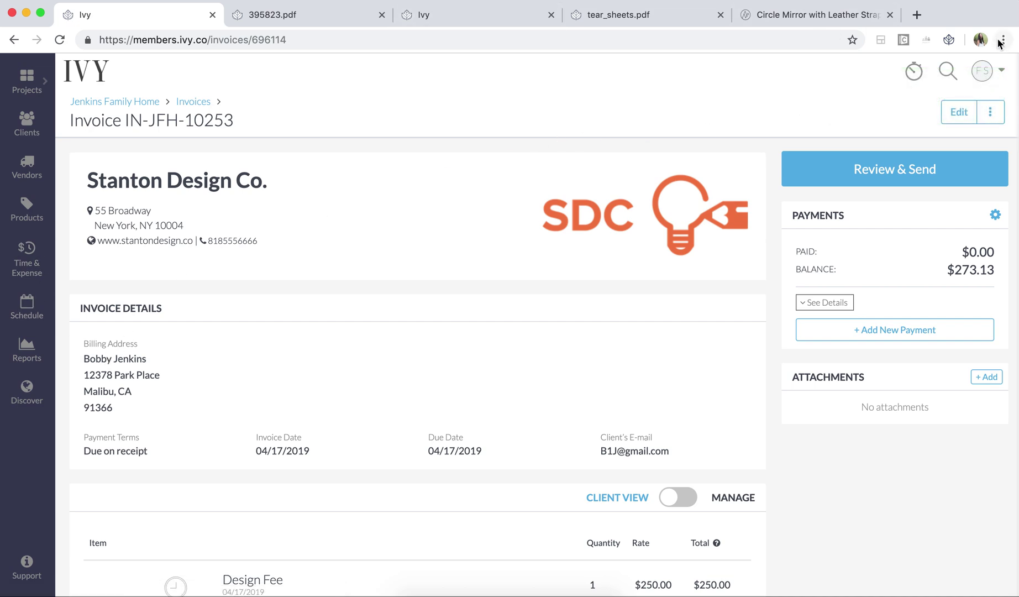
- Check the profile menu, then return to the Stanton Design Co. dashboard
click(988, 76)
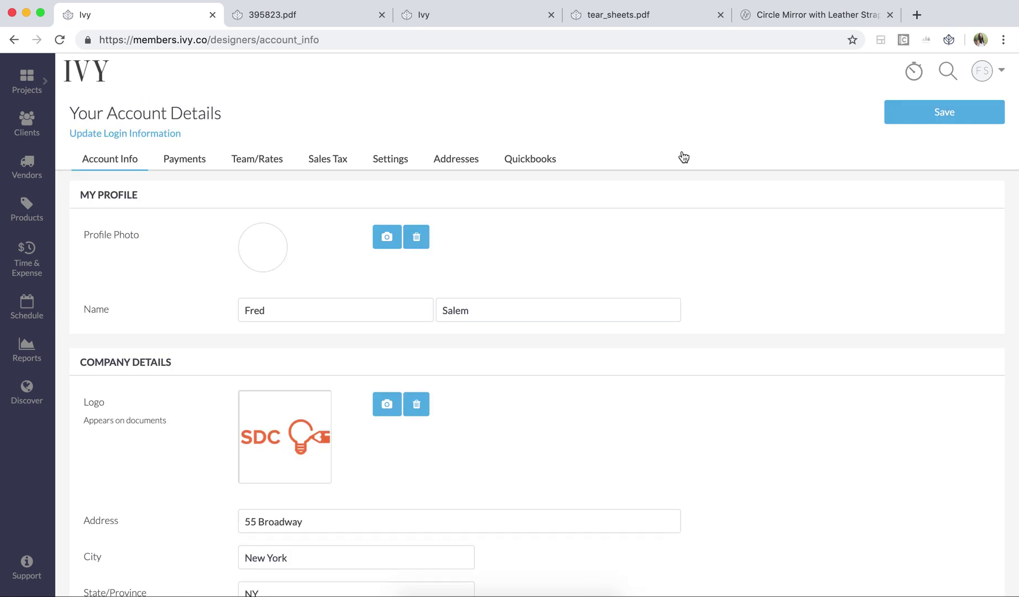
click(88, 87)
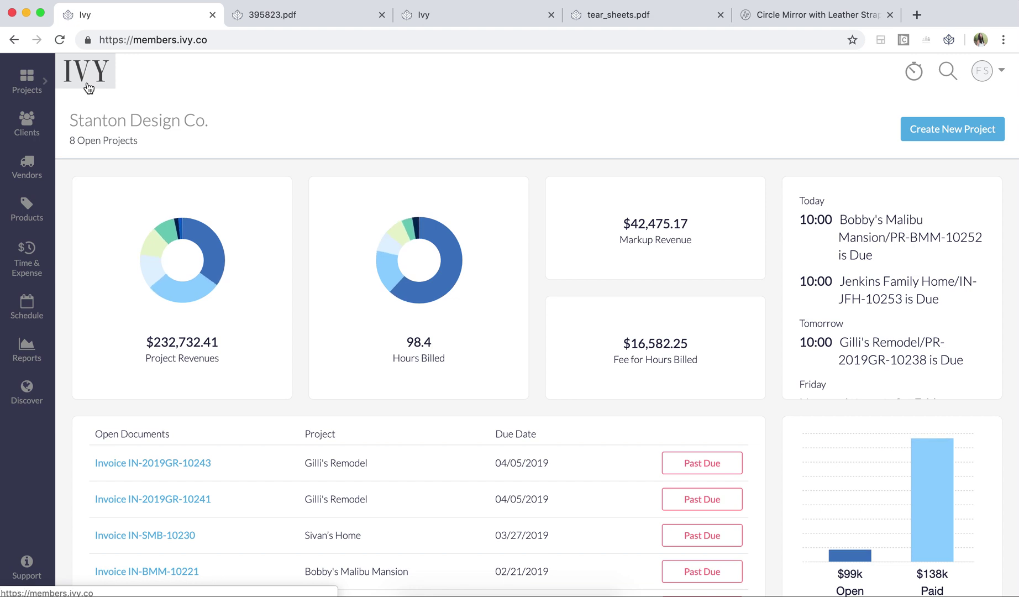